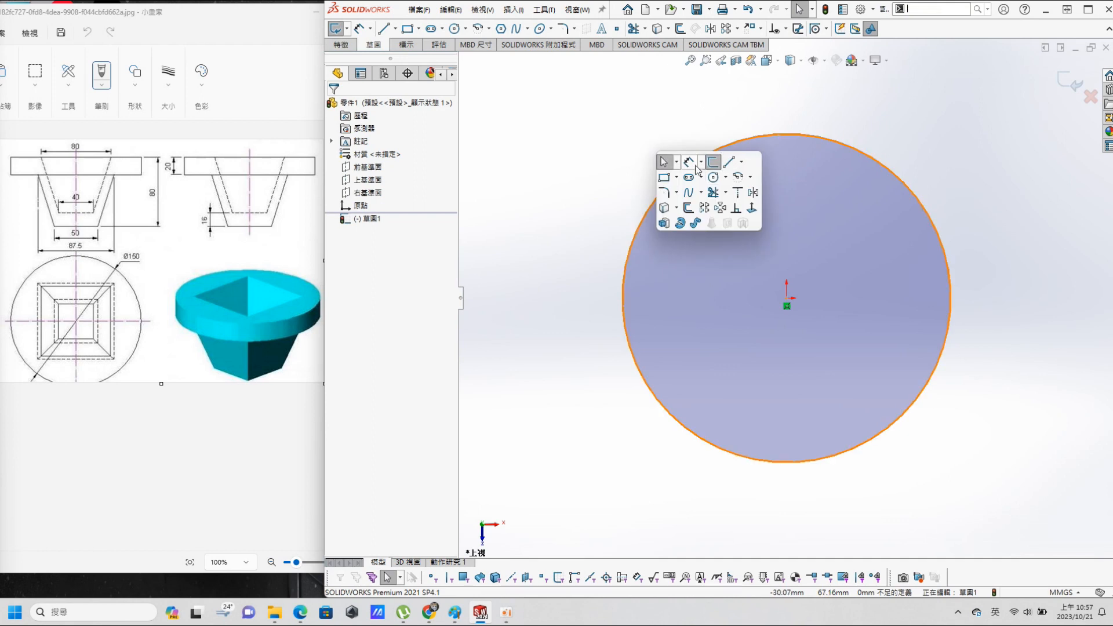
# Step: Dimension the sketched circle's diameter and set it to 150 mm
pyautogui.click(906, 183)
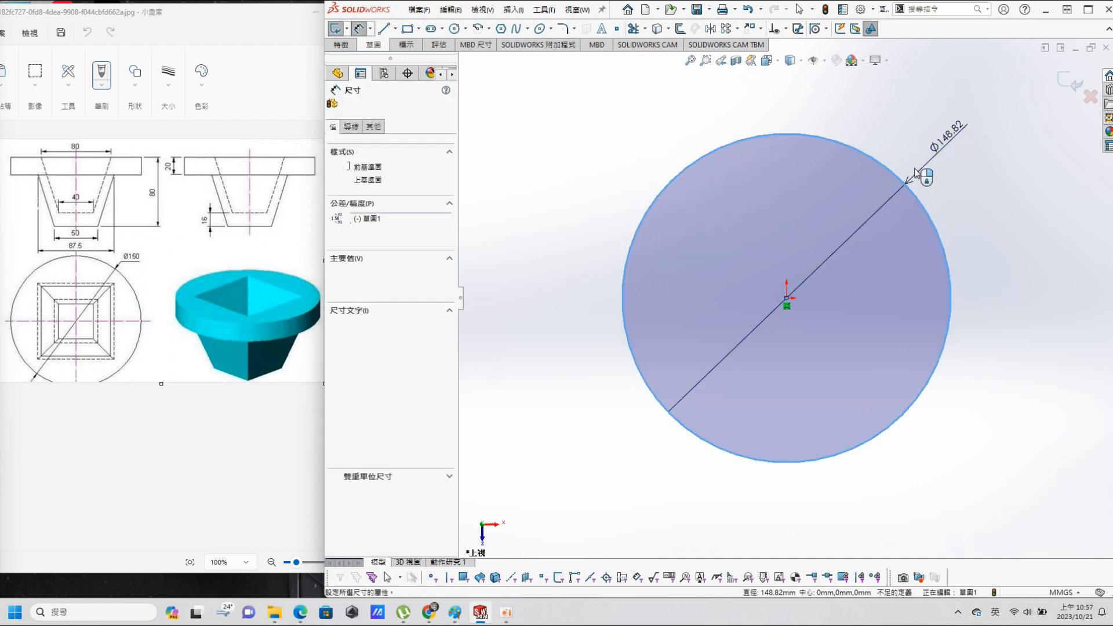
pyautogui.click(951, 146)
pyautogui.write('150')
pyautogui.press('Return')
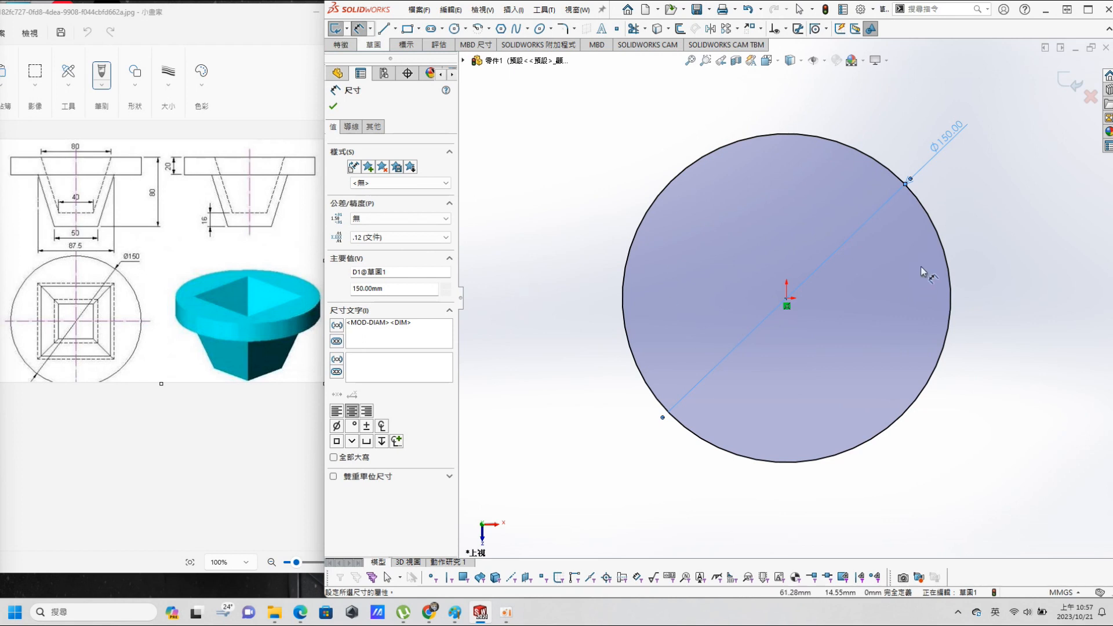
# Step: Extrude the circle sketch as a solid boss with a blind depth of 20 mm
pyautogui.press('s')
pyautogui.click(941, 342)
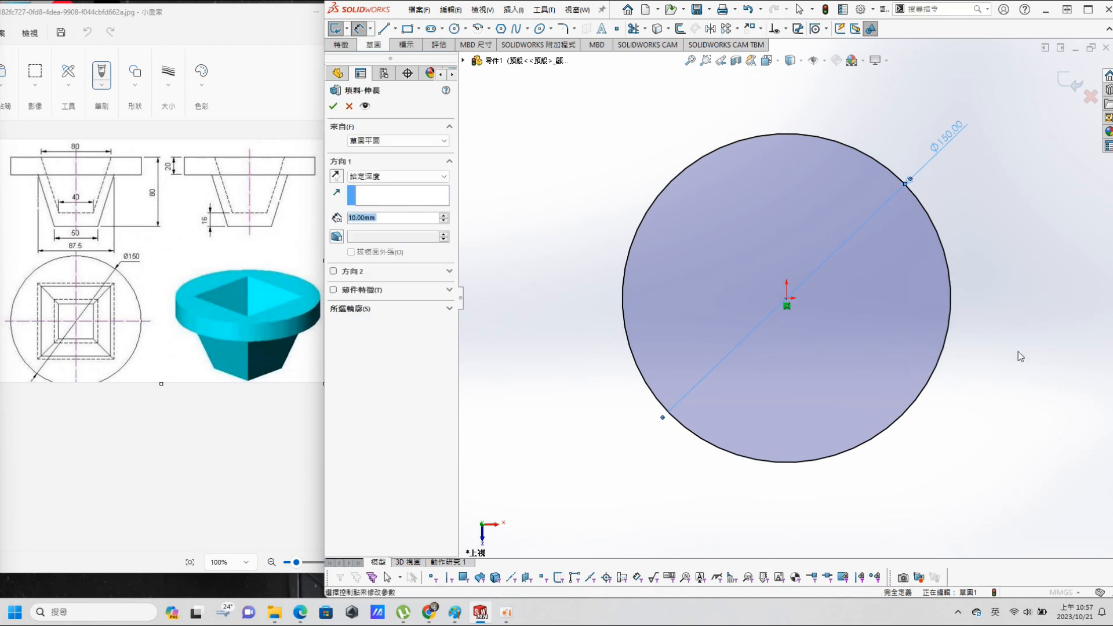
pyautogui.write('20')
pyautogui.press('Return')
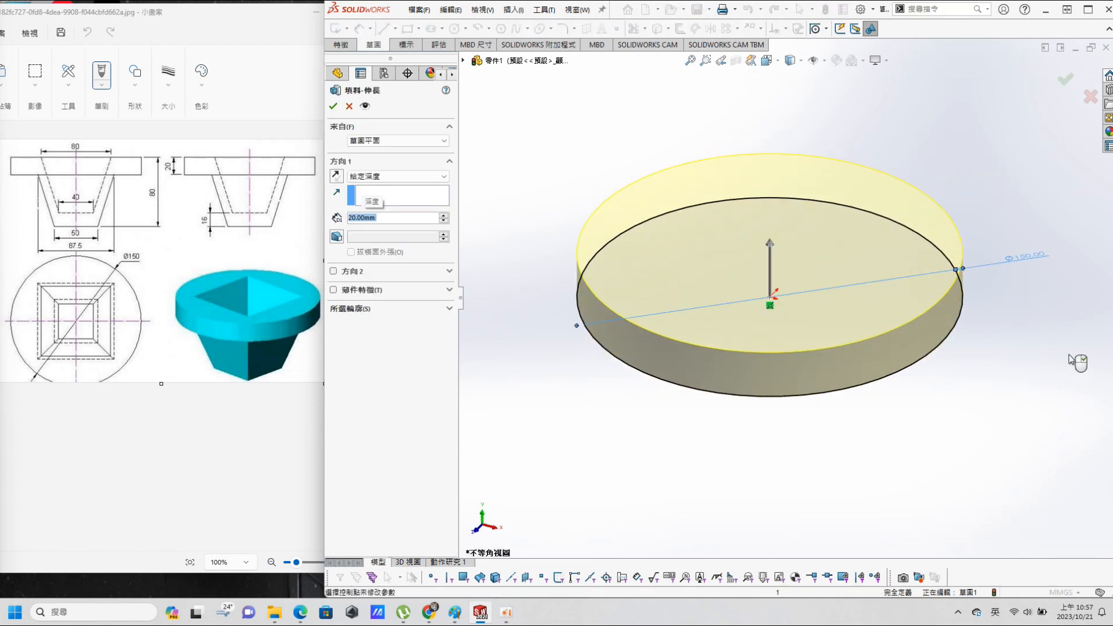
pyautogui.click(1065, 79)
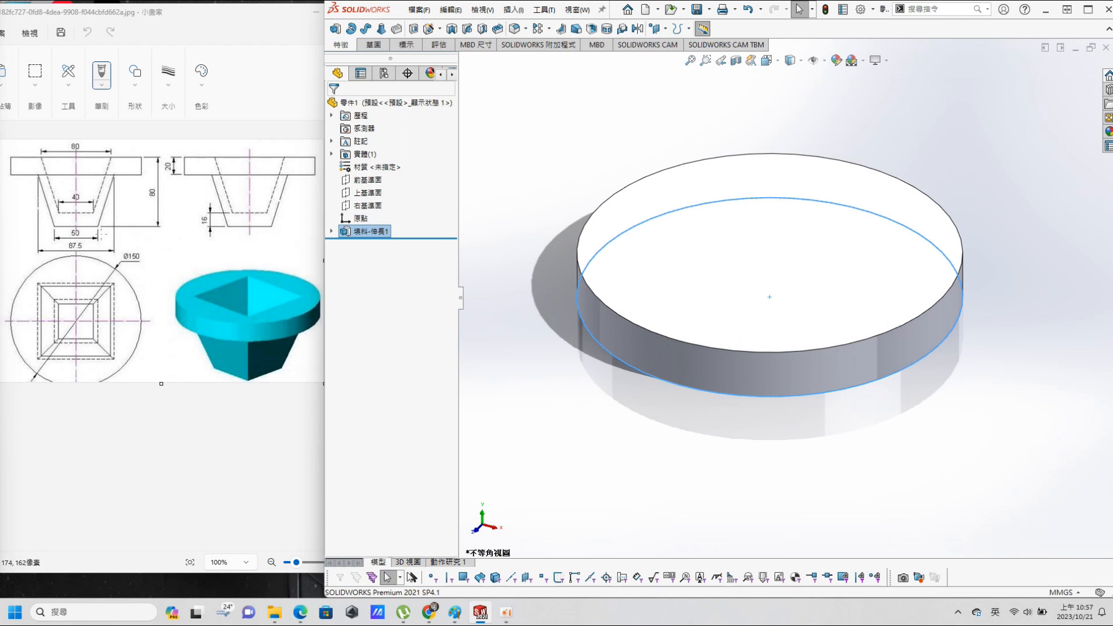
pyautogui.click(955, 429)
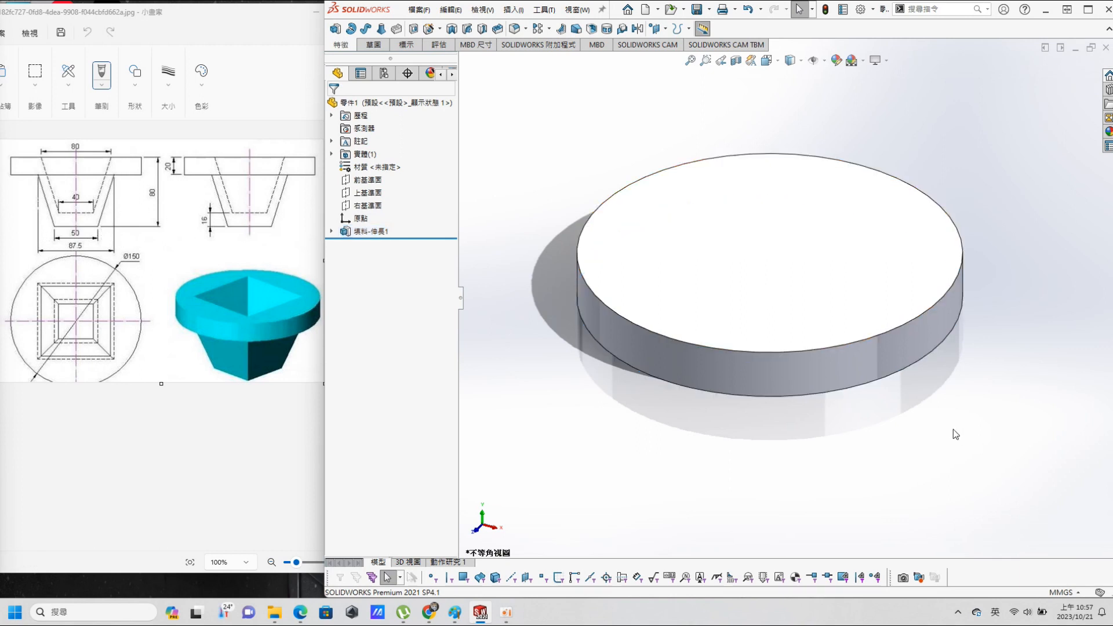
# Step: Turn off the realistic display that gives the disc its cast shadow and floor reflection
pyautogui.click(886, 60)
pyautogui.click(911, 76)
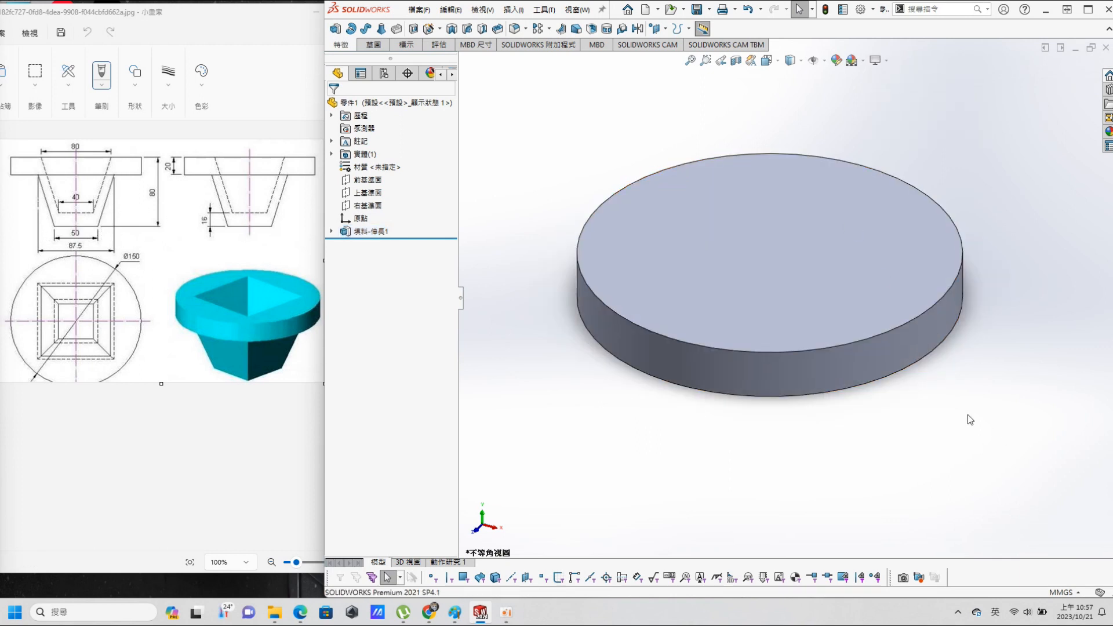
pyautogui.click(857, 284)
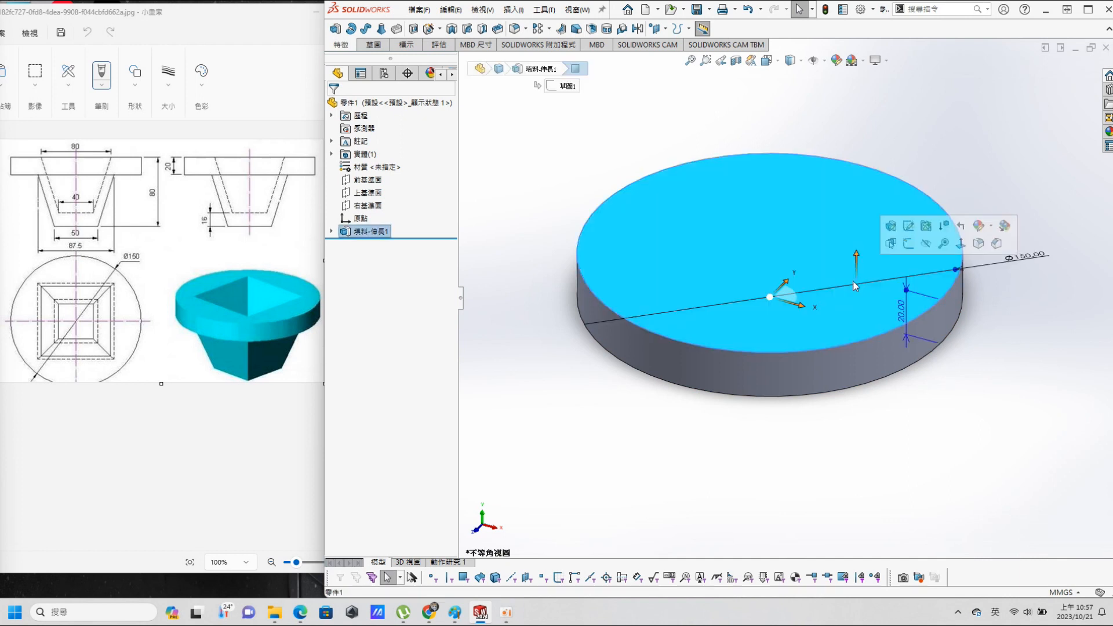
pyautogui.click(530, 167)
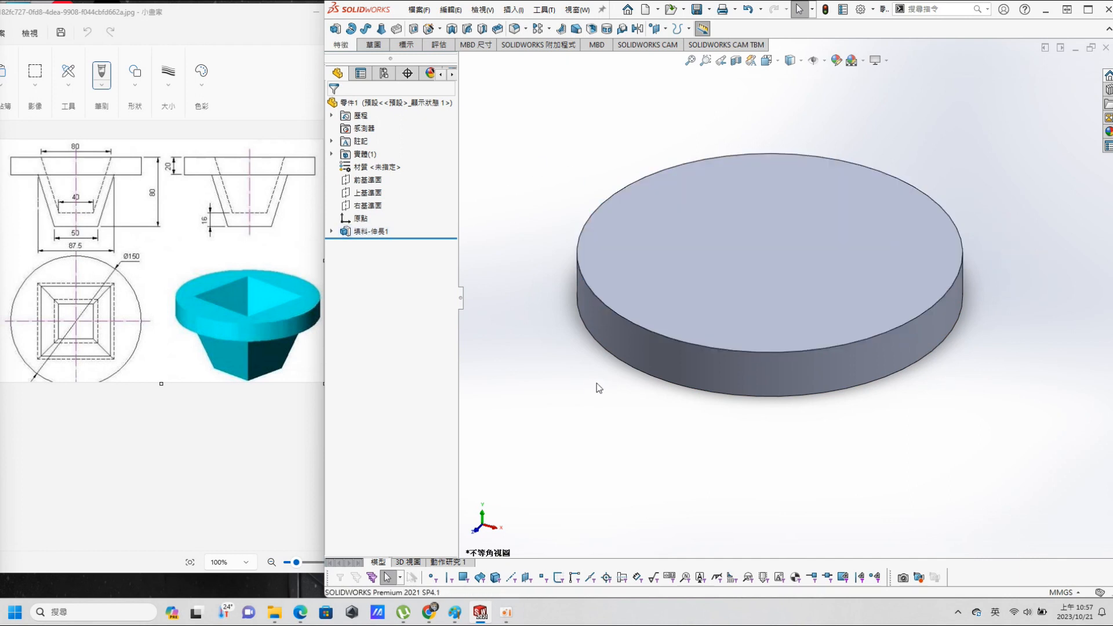
# Step: Create a reference plane offset 80 mm from the disc's underside, with the offset flipped upward above the disc
pyautogui.moveTo(597, 383); pyautogui.dragTo(626, 329, button='middle')
pyautogui.click(748, 300)
pyautogui.press('s')
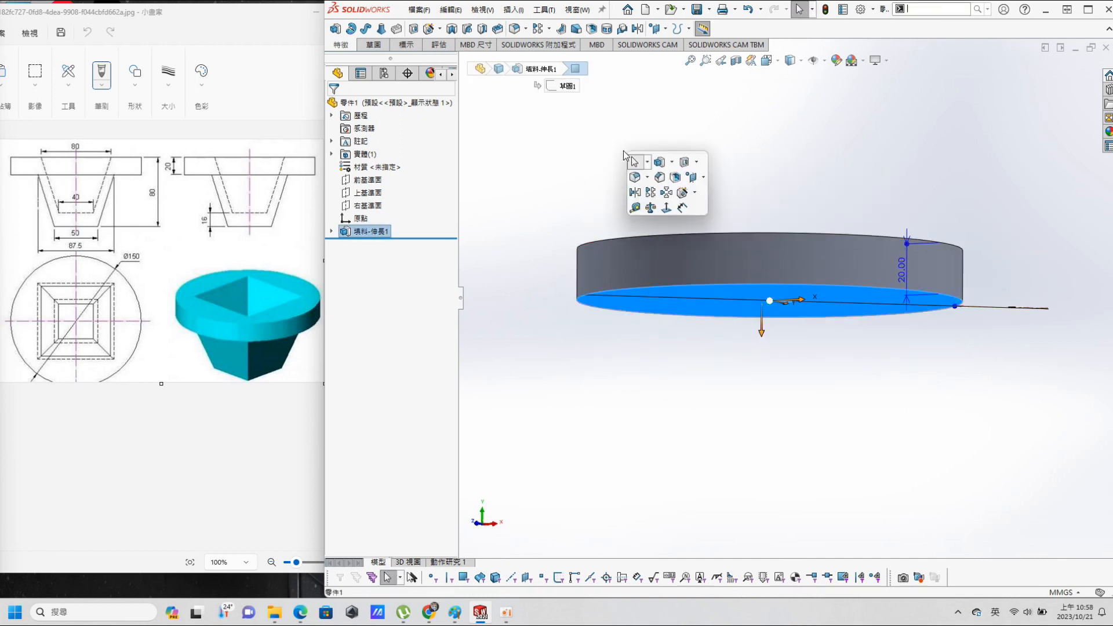
pyautogui.click(703, 178)
pyautogui.click(714, 195)
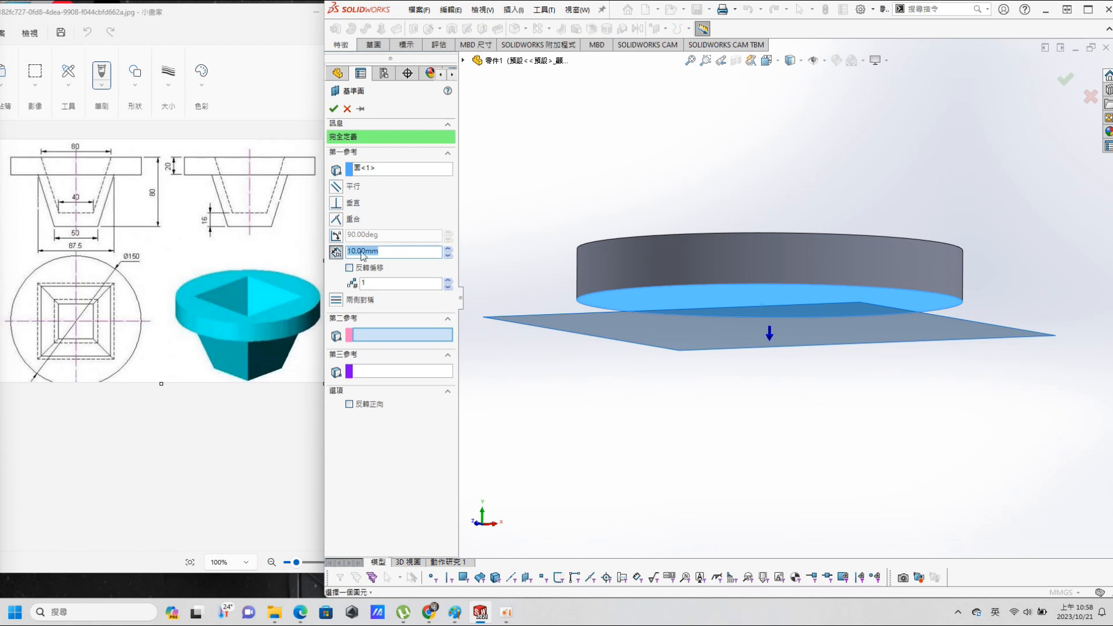
pyautogui.write('80')
pyautogui.press('Return')
pyautogui.click(364, 270)
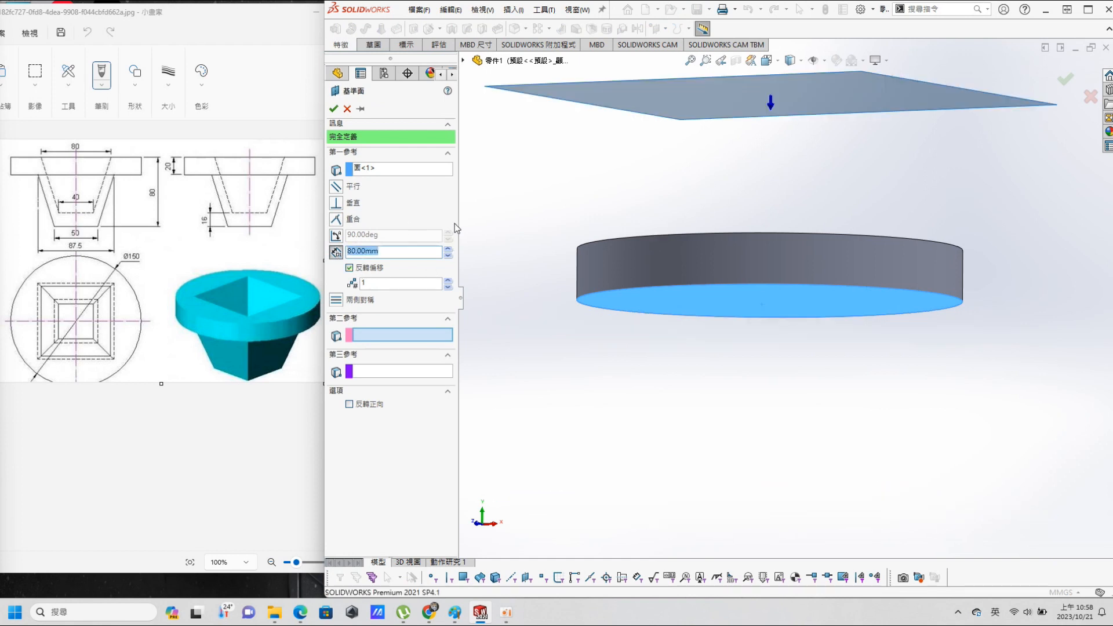
pyautogui.click(334, 109)
# Step: Start a sketch on the disc's upper face and draw a center rectangle about 86 by 69 mm from the origin
pyautogui.scroll(3, 815, 186)
pyautogui.moveTo(815, 193); pyautogui.dragTo(848, 272, button='middle')
pyautogui.click(848, 273)
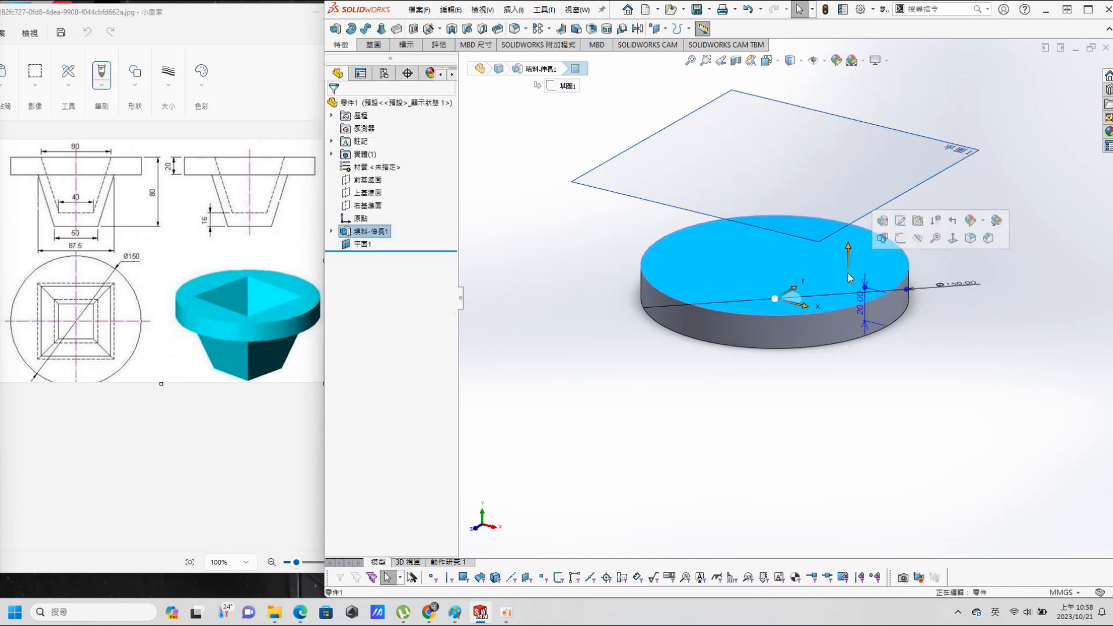
pyautogui.click(883, 231)
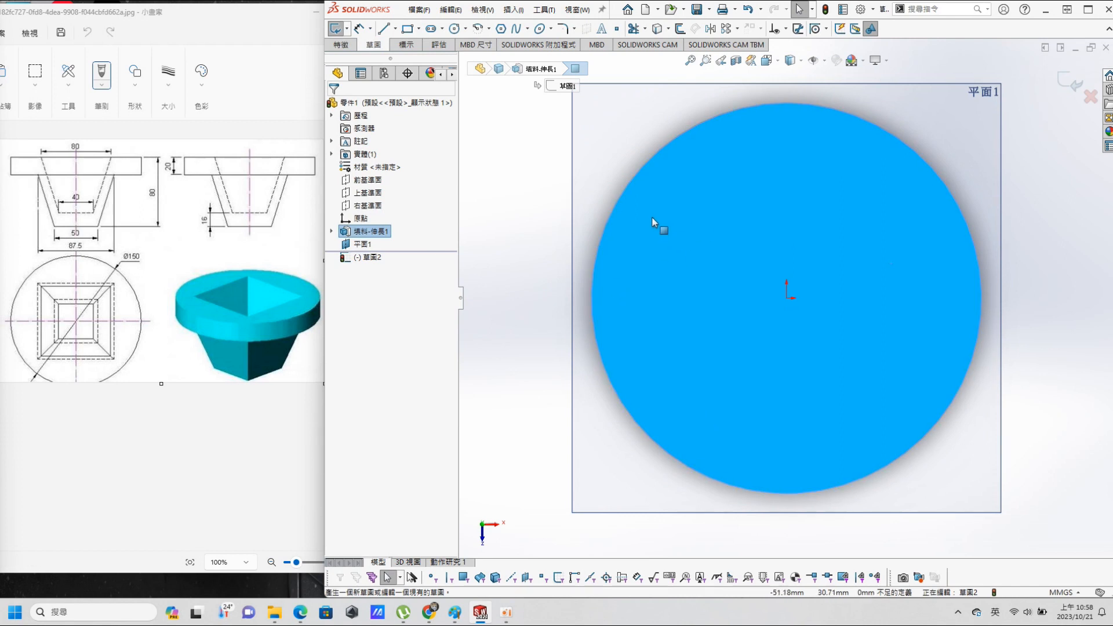
pyautogui.click(418, 30)
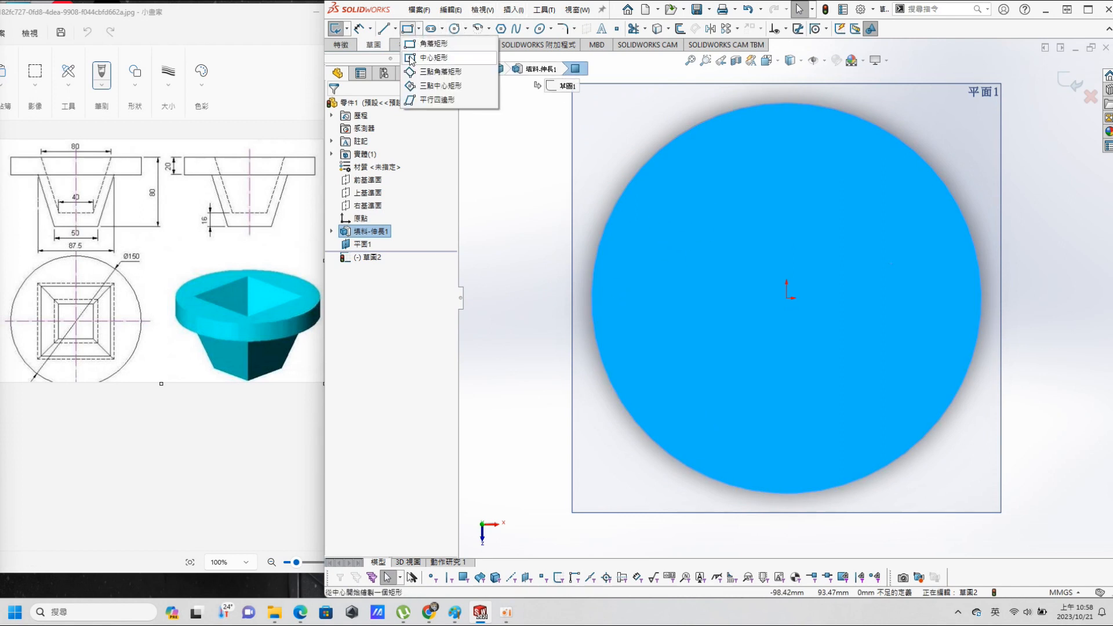
pyautogui.click(508, 55)
pyautogui.click(786, 298)
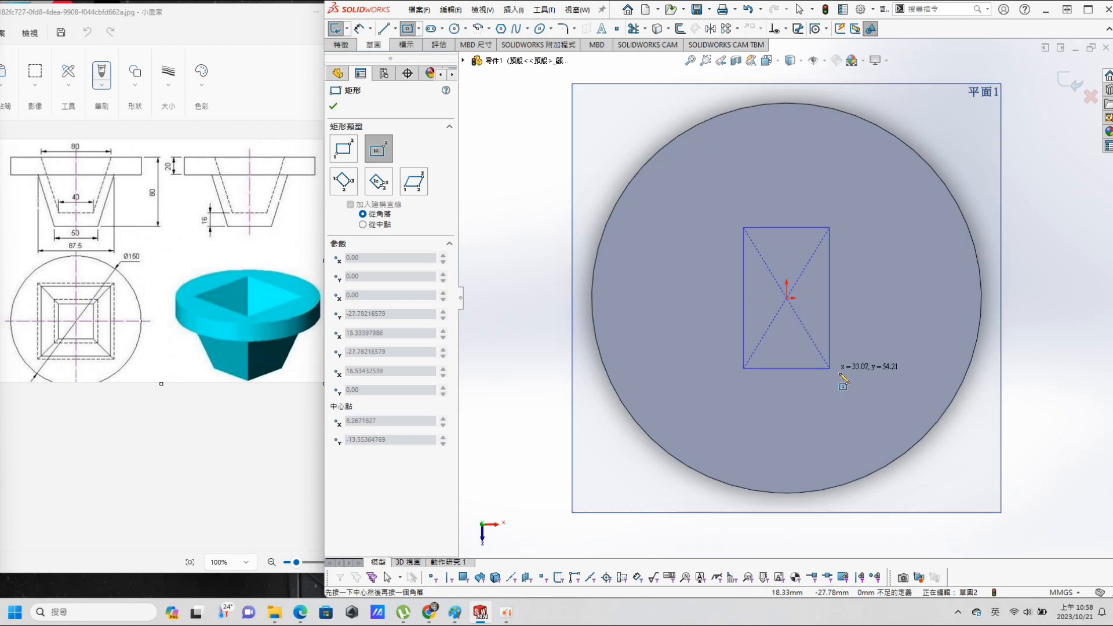
pyautogui.click(899, 388)
# Step: Dimension the rectangle's upper horizontal edge and set its width to 87.5 mm
pyautogui.press('s')
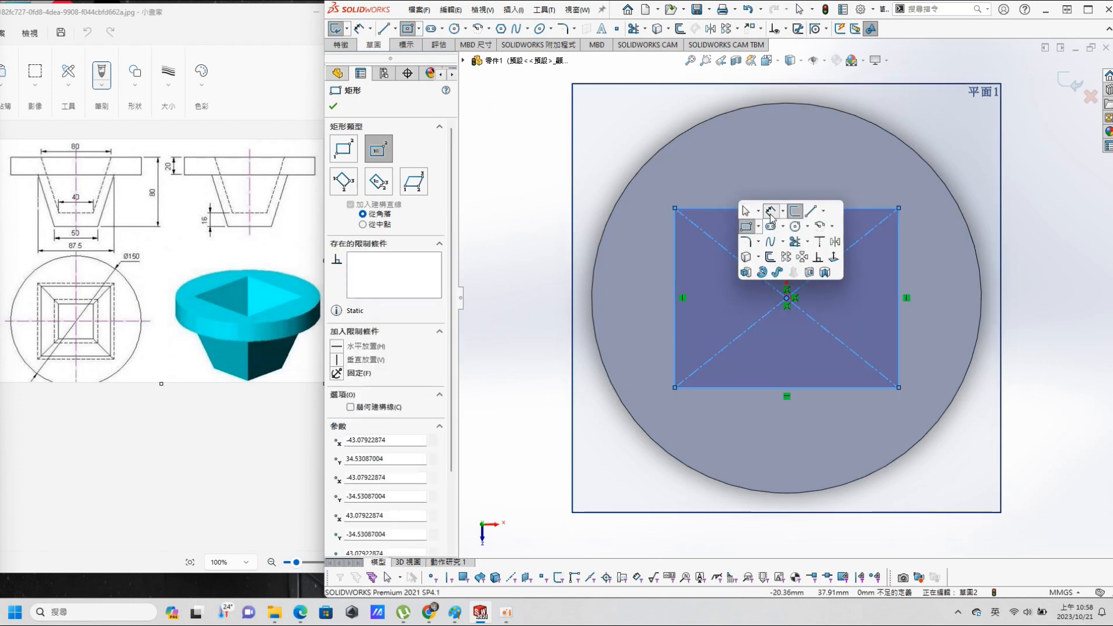
pyautogui.click(771, 210)
pyautogui.click(832, 209)
pyautogui.click(805, 171)
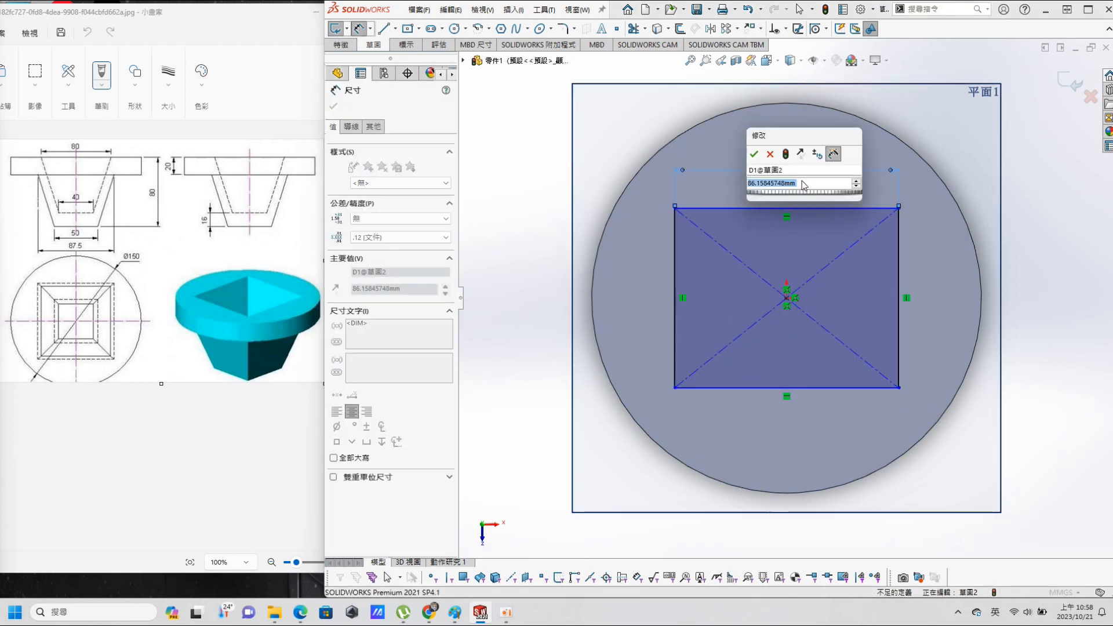
pyautogui.write('87.5')
pyautogui.press('Return')
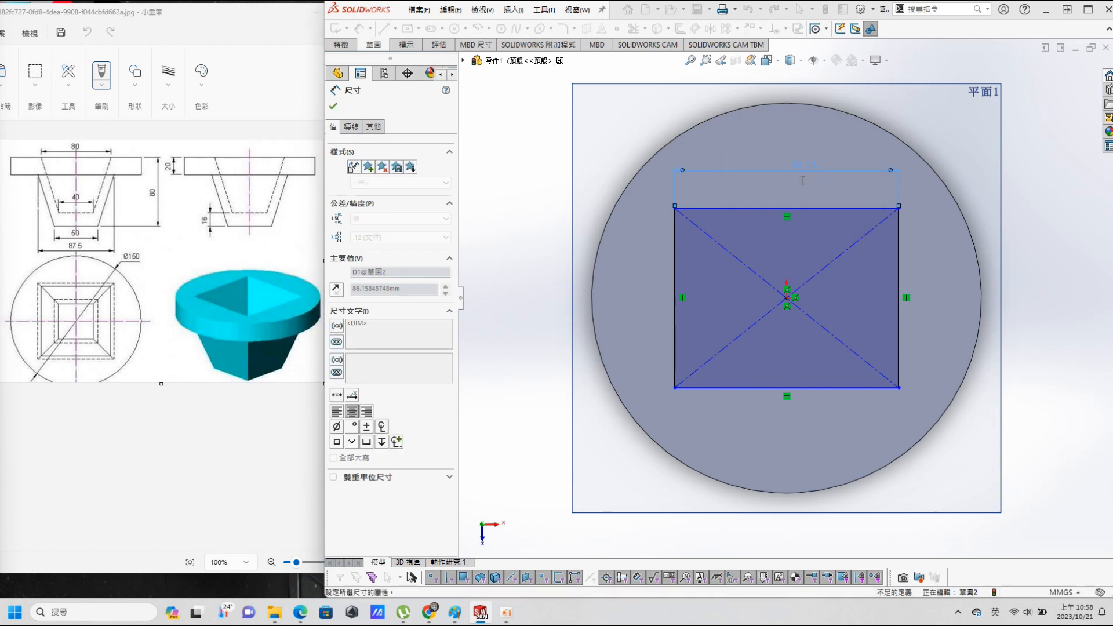
pyautogui.press('Escape')
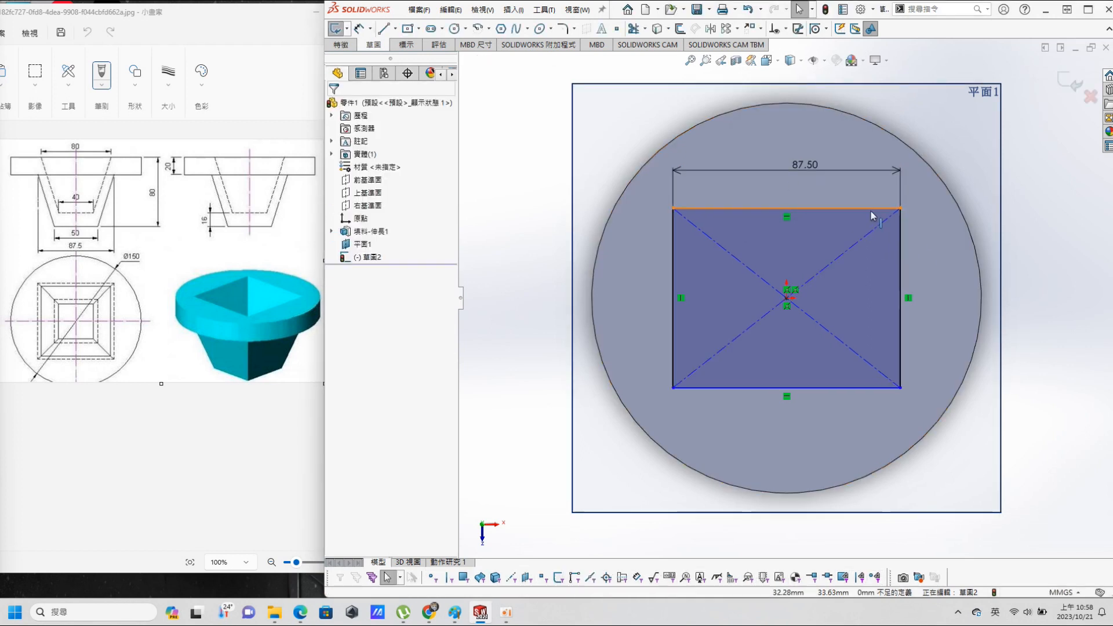
# Step: Make two adjacent sides of the 87.5 mm wide rectangle equal in length and finish the sketch
pyautogui.click(871, 208)
pyautogui.keyDown('ctrl'); pyautogui.click(899, 242); pyautogui.keyUp('ctrl')
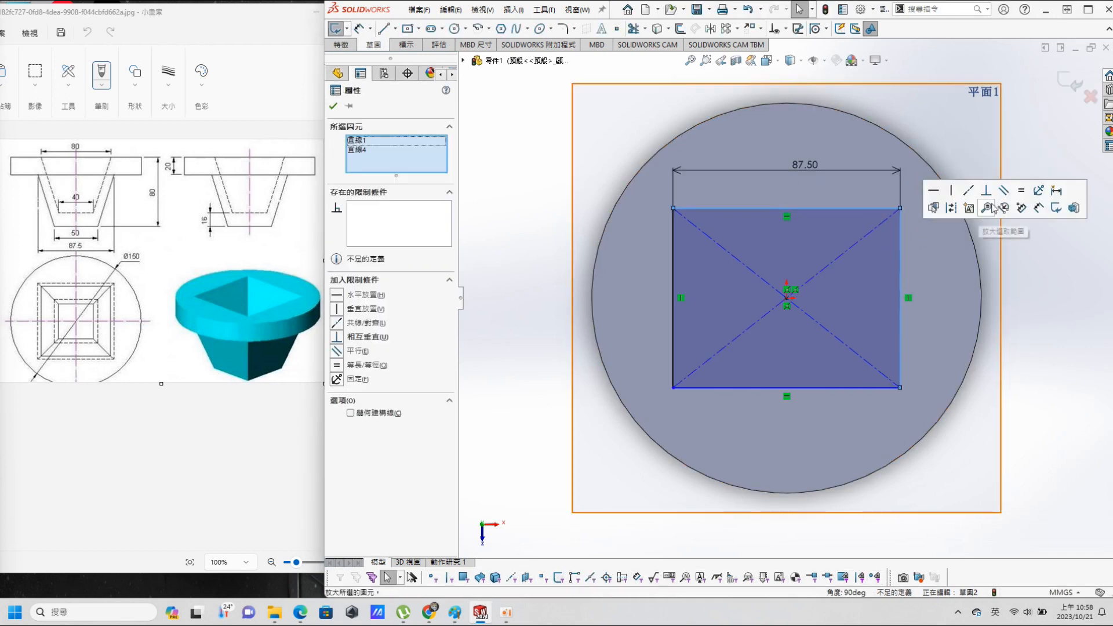
pyautogui.click(1024, 189)
pyautogui.click(482, 318)
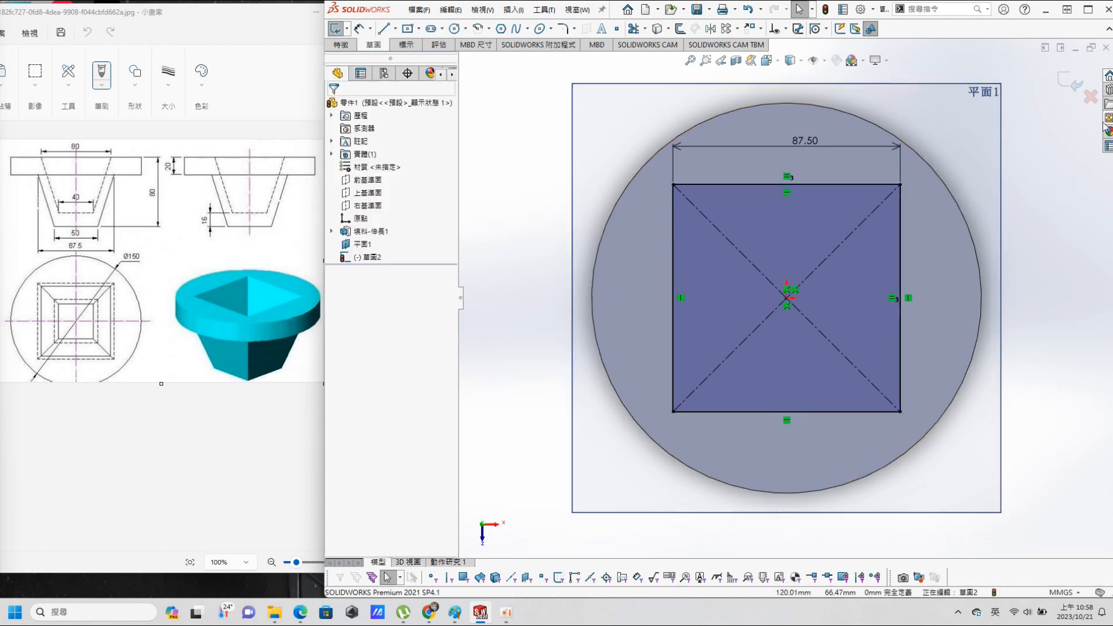
pyautogui.click(1069, 81)
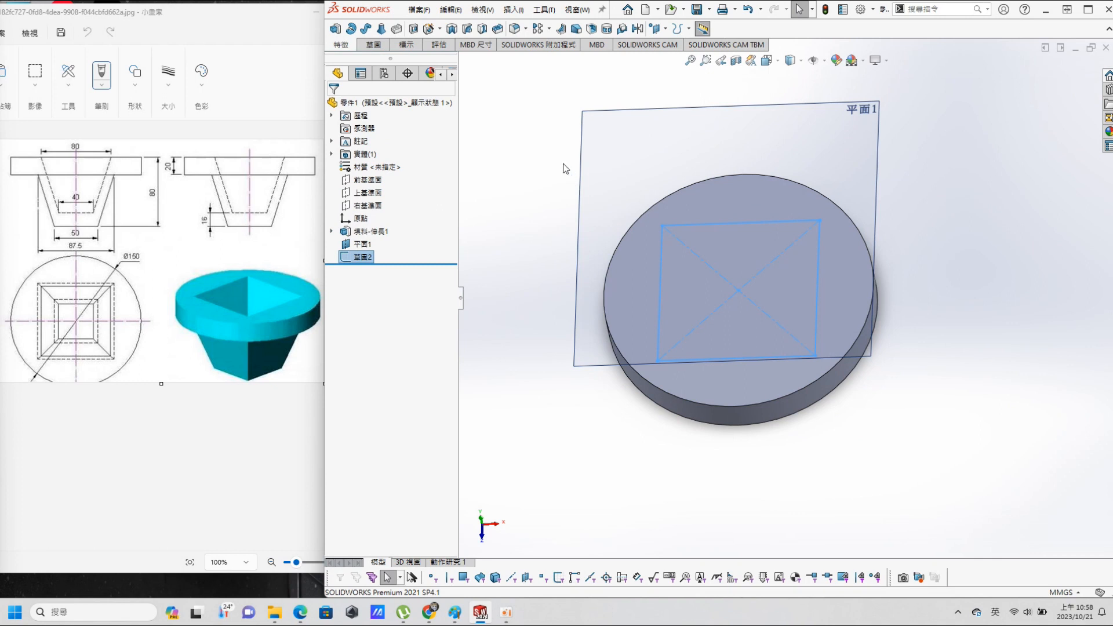
# Step: Start a sketch on the offset plane and draw a center rectangle about 56 by 47 mm from the origin
pyautogui.click(878, 136)
pyautogui.click(930, 85)
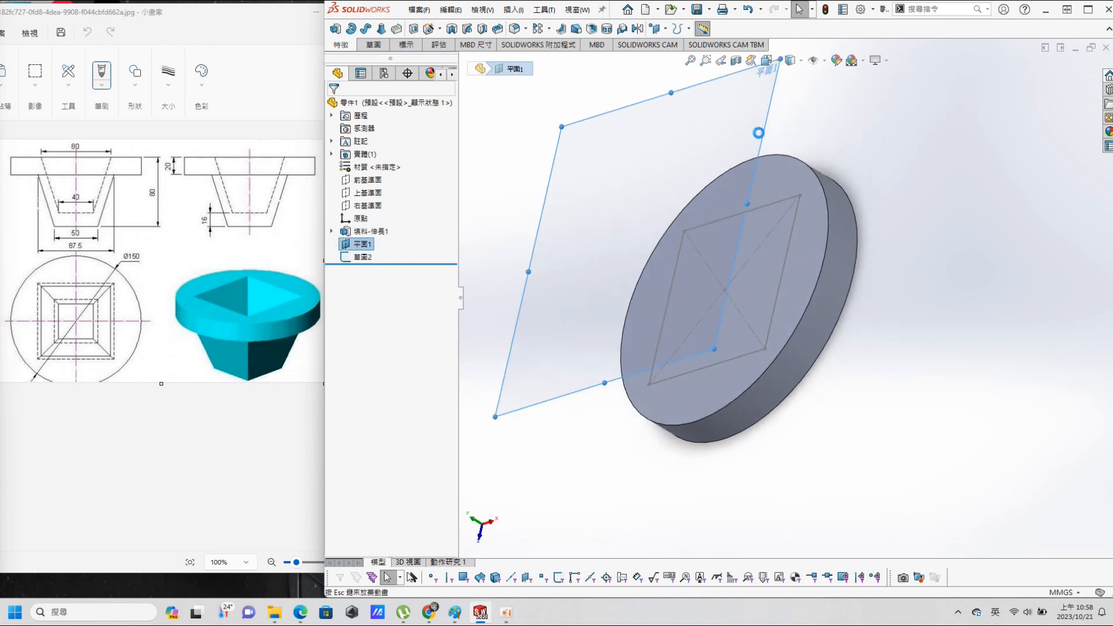
pyautogui.press('s')
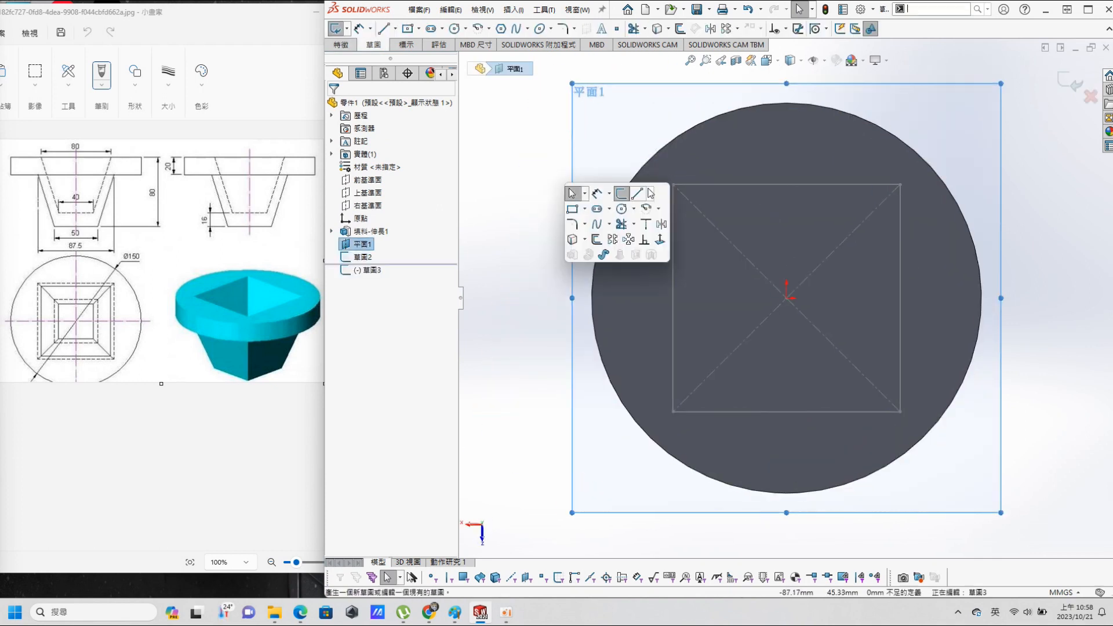
pyautogui.click(585, 208)
pyautogui.click(580, 241)
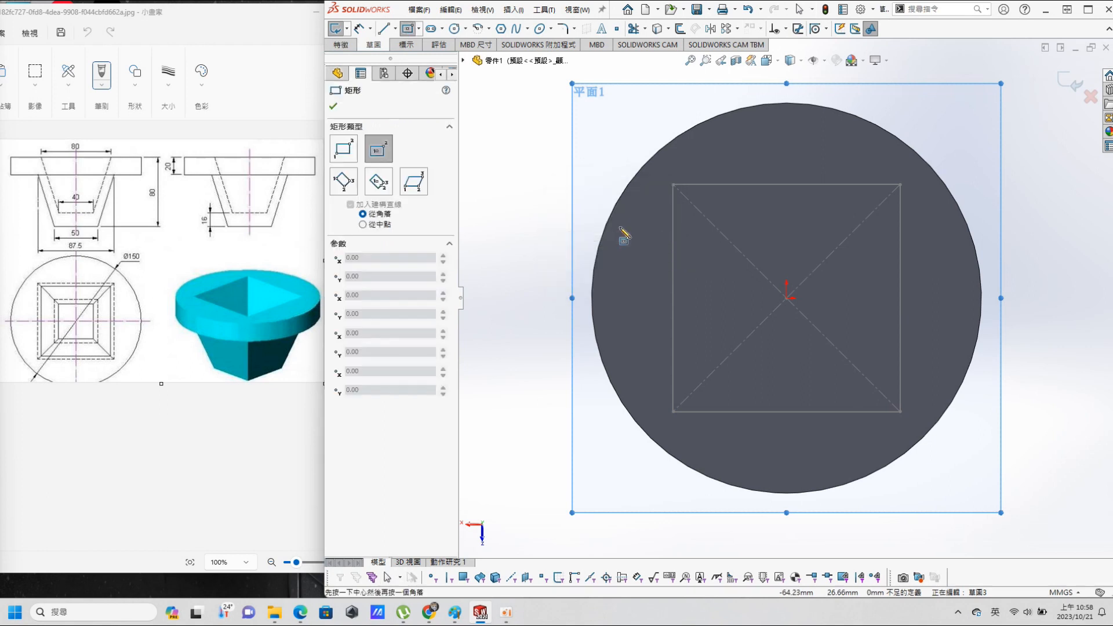
pyautogui.click(787, 298)
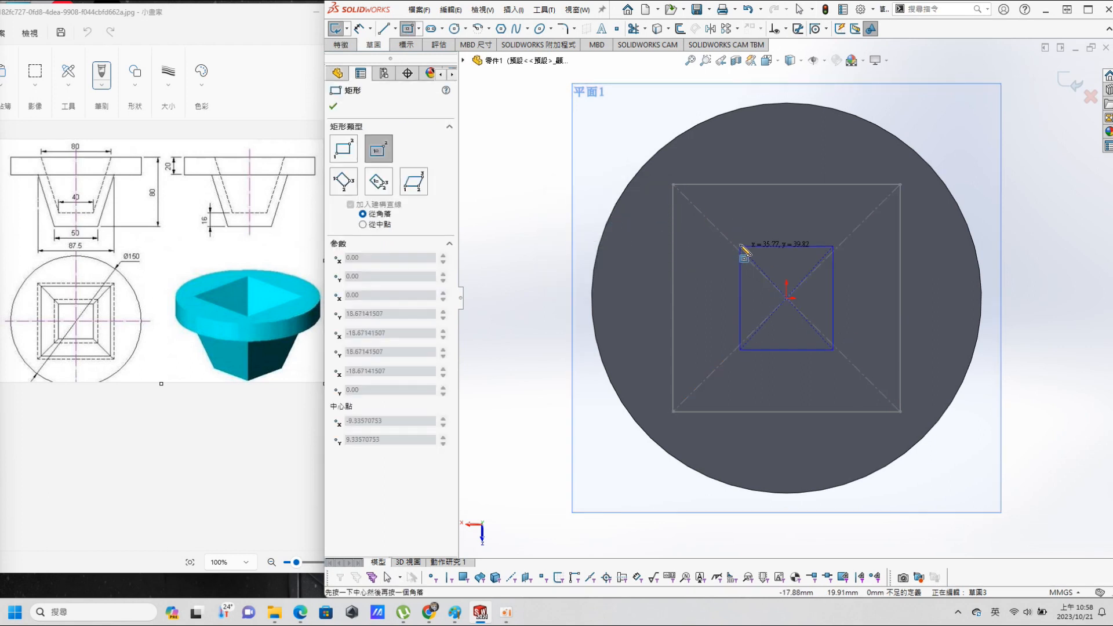
pyautogui.click(714, 237)
pyautogui.press('s')
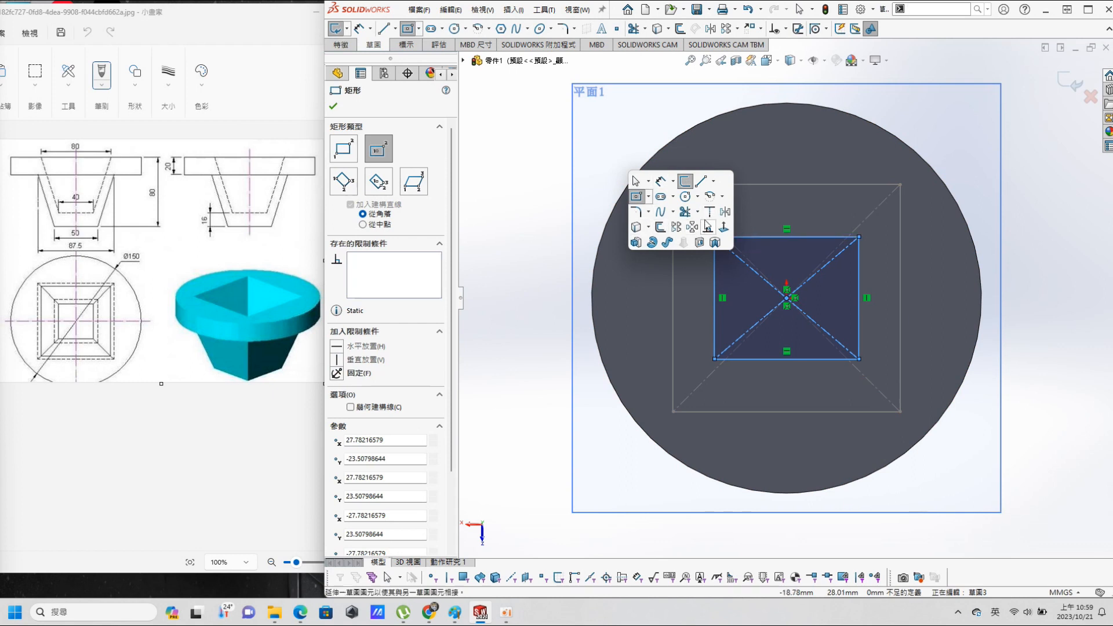
pyautogui.click(708, 227)
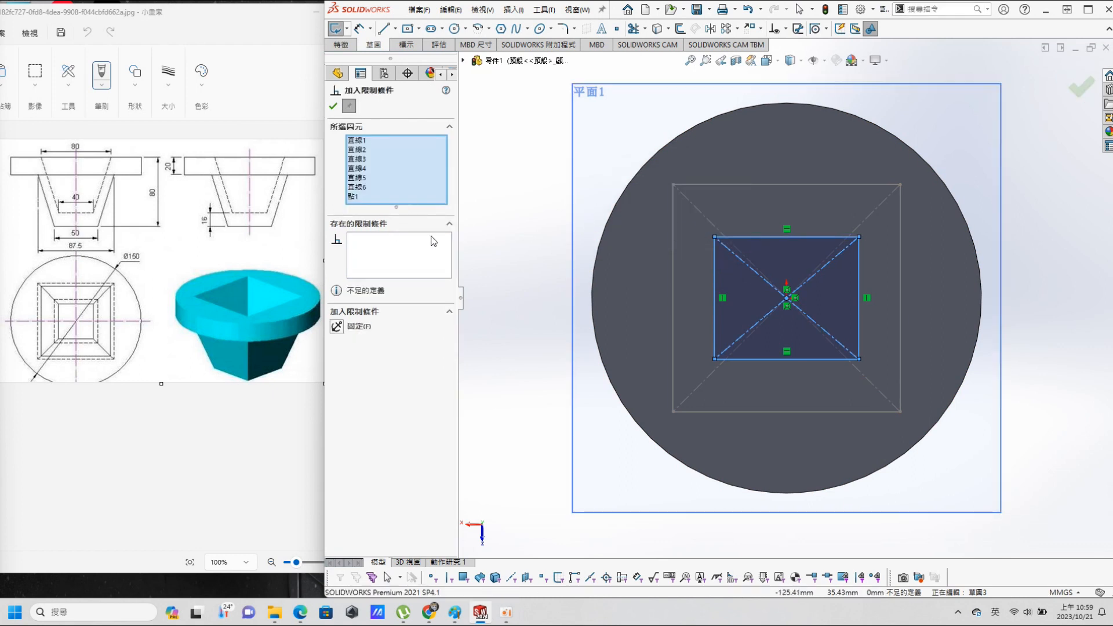
pyautogui.press('Escape')
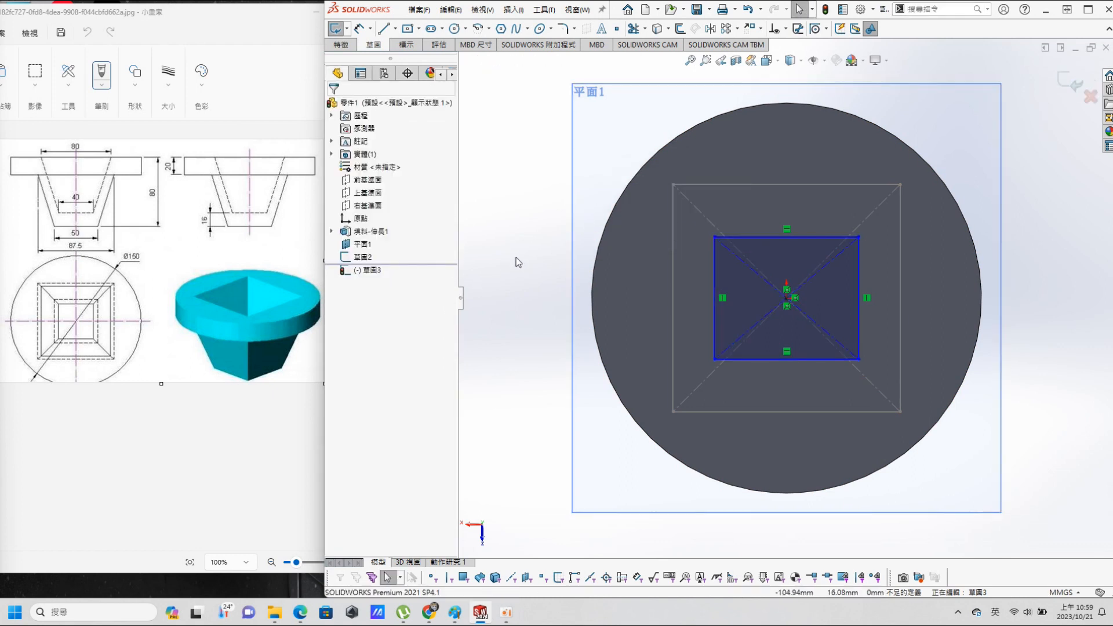
# Step: Make two adjacent sides of the smaller rectangle on the offset plane equal in length
pyautogui.click(783, 237)
pyautogui.keyDown('ctrl'); pyautogui.click(715, 294); pyautogui.keyUp('ctrl')
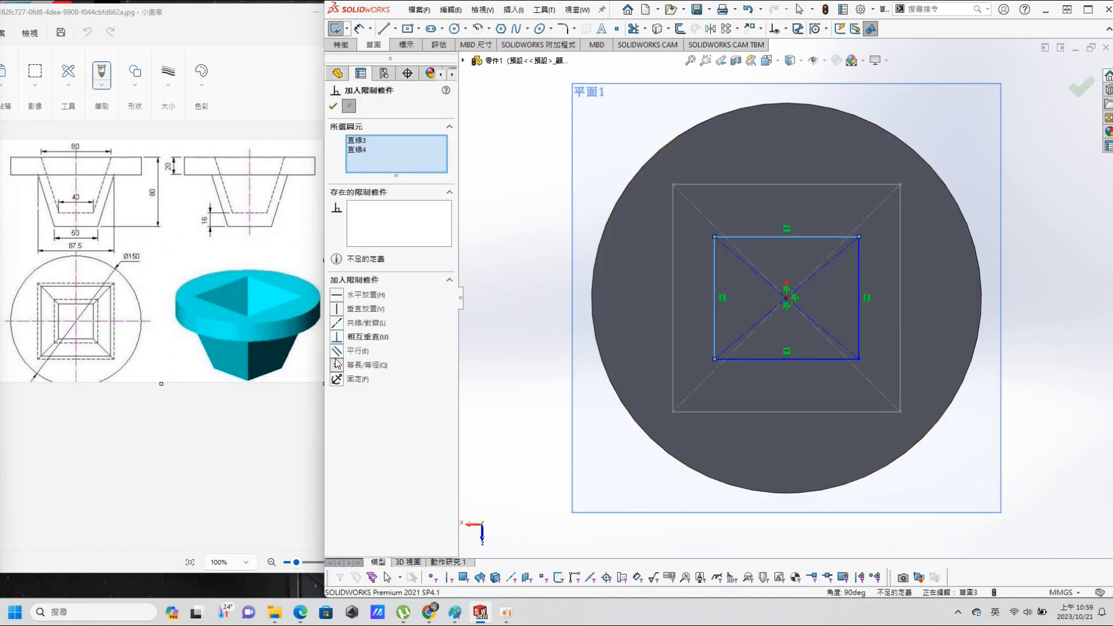
pyautogui.click(337, 364)
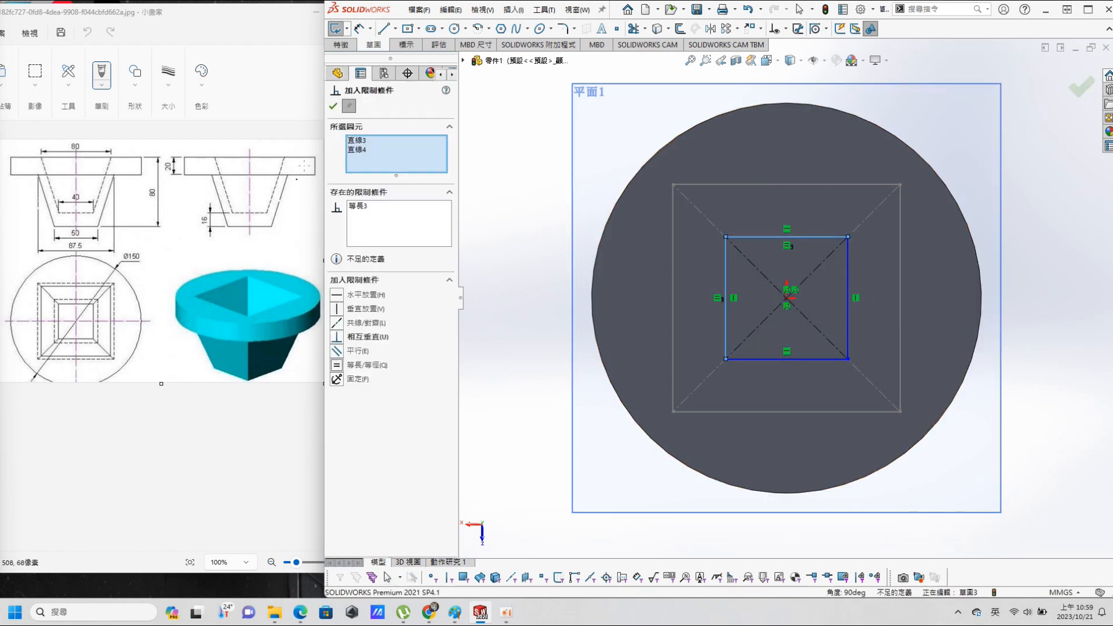
pyautogui.click(334, 106)
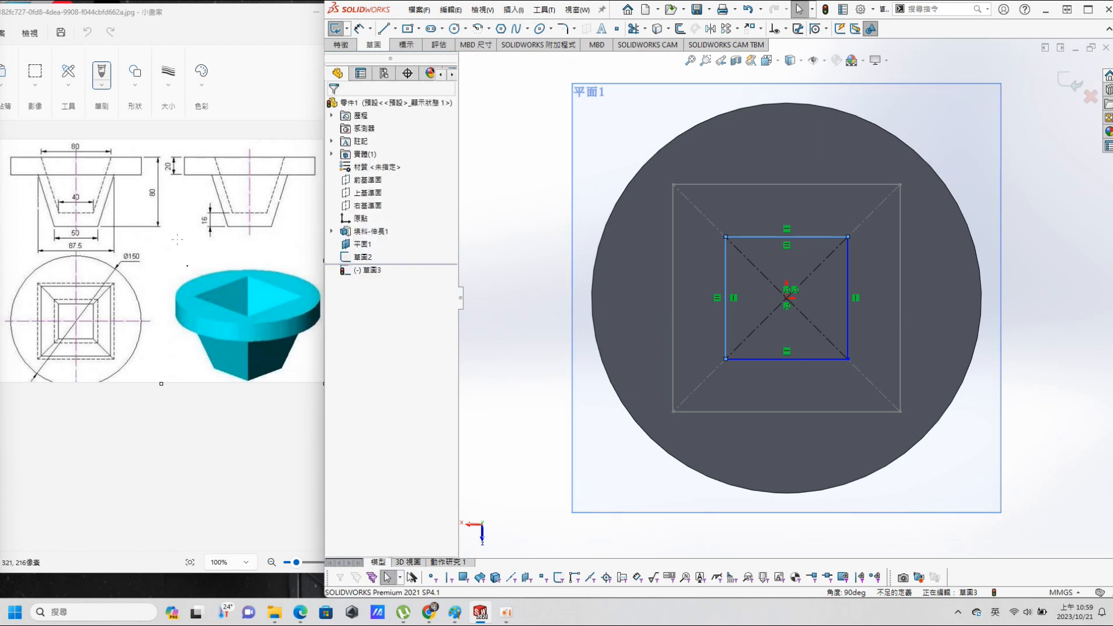
# Step: Dimension the smaller square's upper edge, set it to 50 mm and finish the sketch
pyautogui.press('s')
pyautogui.click(776, 183)
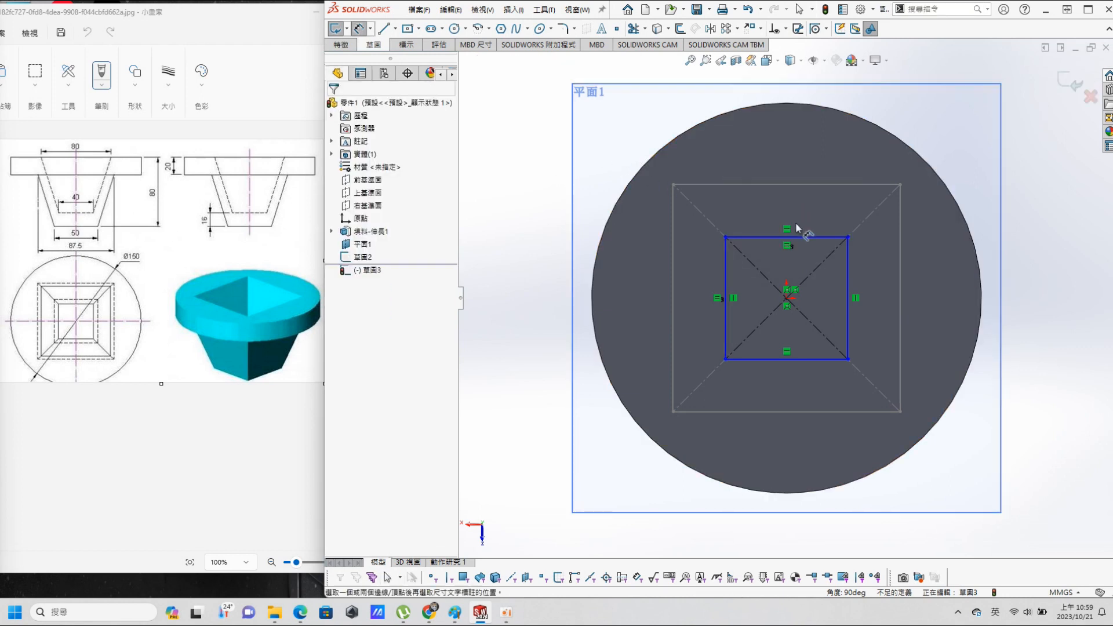
pyautogui.click(795, 237)
pyautogui.click(804, 210)
pyautogui.write('50')
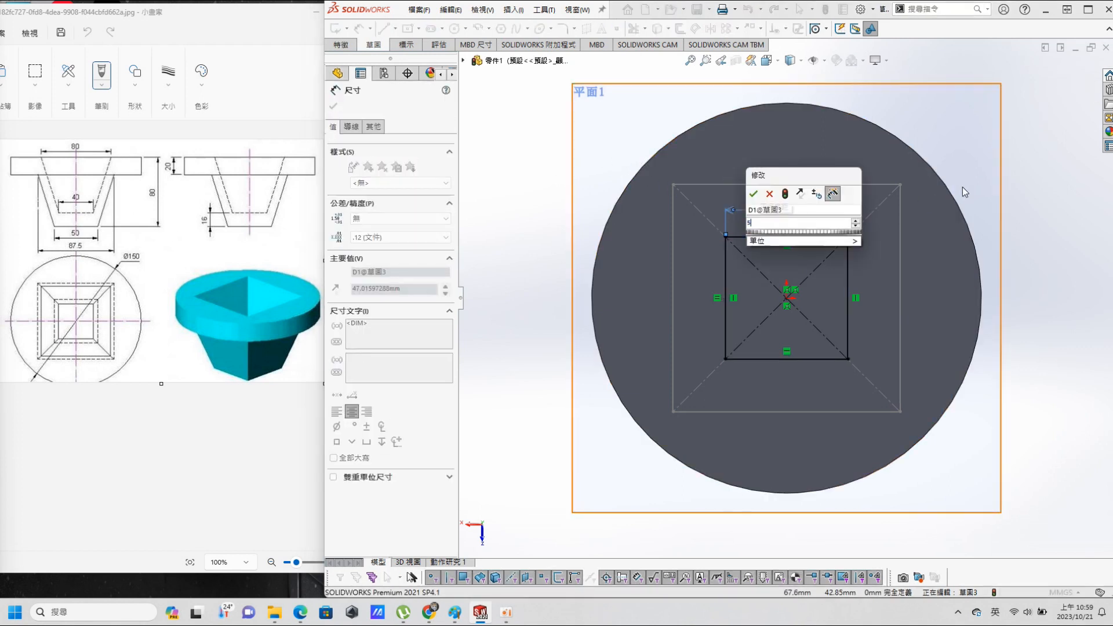
pyautogui.press('Return')
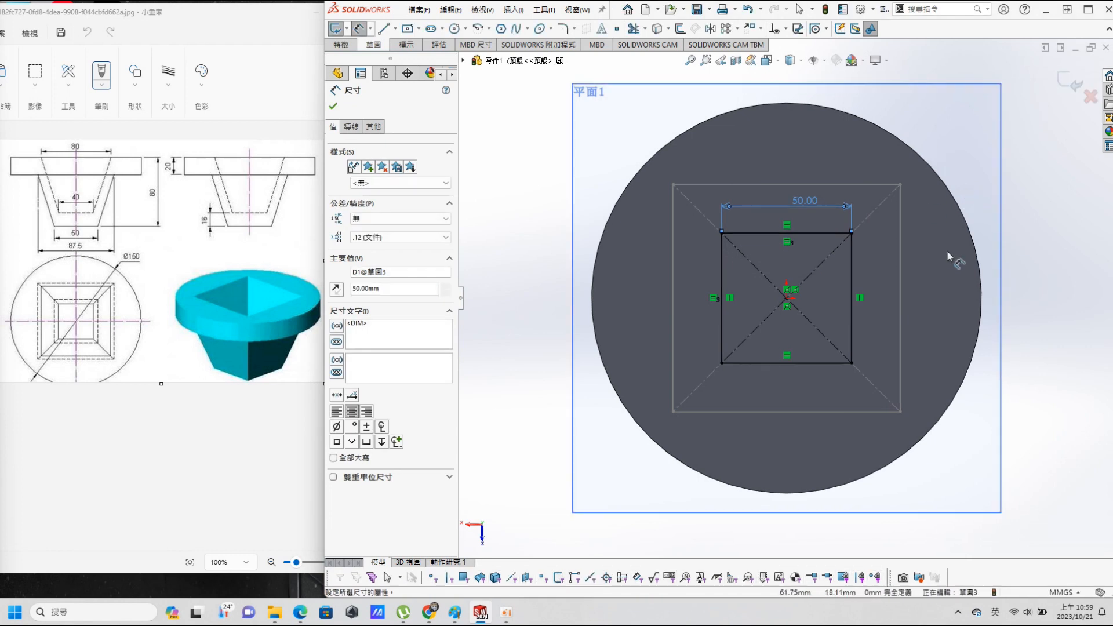
pyautogui.scroll(2, 1016, 272)
pyautogui.scroll(-1, 1078, 266)
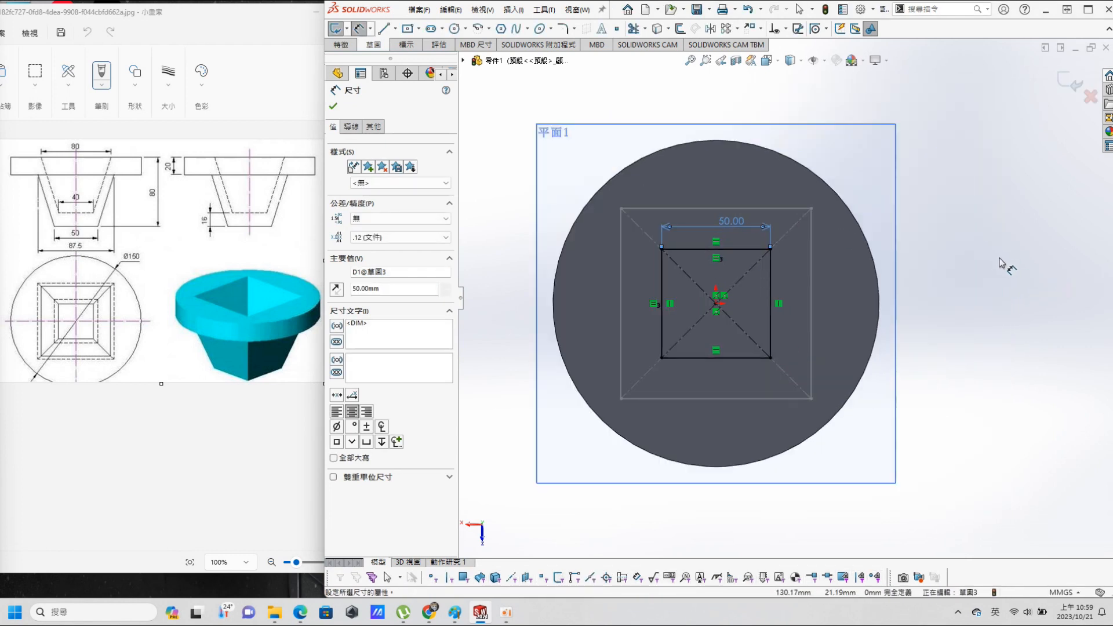
pyautogui.click(1069, 81)
# Step: Loft a solid tapered body between the 87.5 mm square on the flange and the 50 mm square on the offset plane
pyautogui.moveTo(939, 164)
pyautogui.mouseDown(button='middle')
pyautogui.moveTo(830, 249)
pyautogui.moveTo(865, 251)
pyautogui.moveTo(800, 303)
pyautogui.moveTo(753, 241)
pyautogui.mouseUp(button='middle')
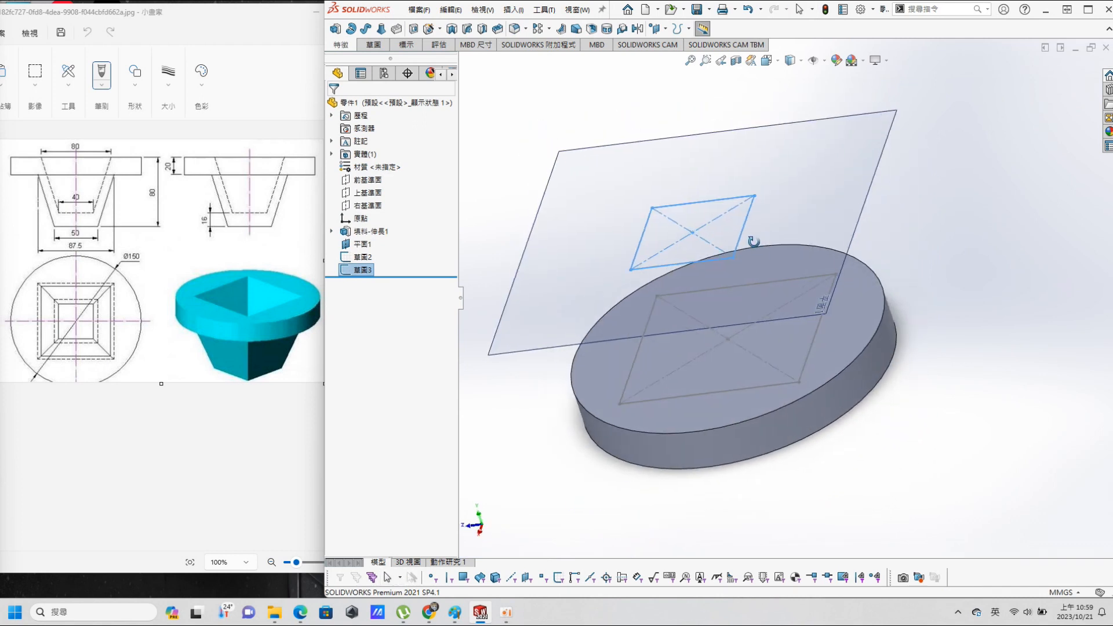
pyautogui.keyDown('ctrl'); pyautogui.click(363, 257); pyautogui.keyUp('ctrl')
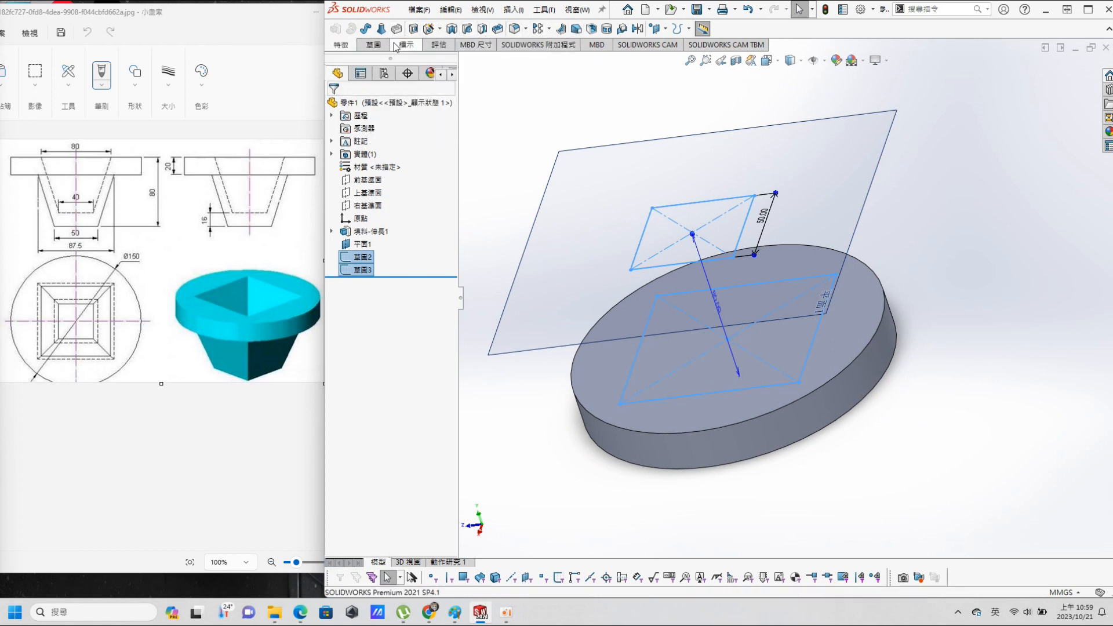
pyautogui.press('s')
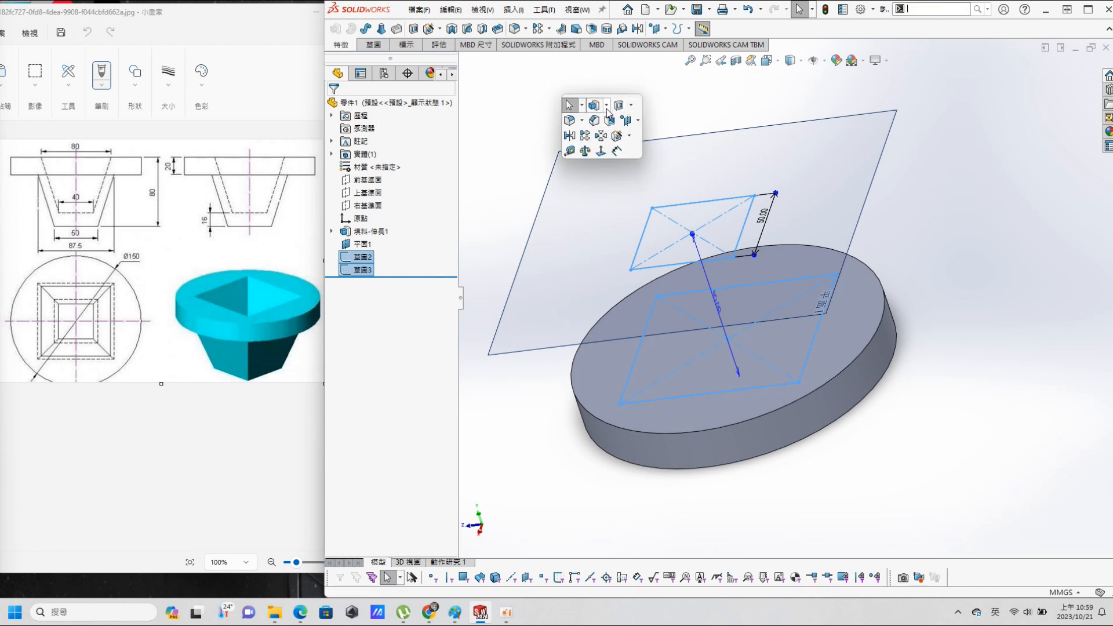
pyautogui.click(631, 105)
pyautogui.click(638, 135)
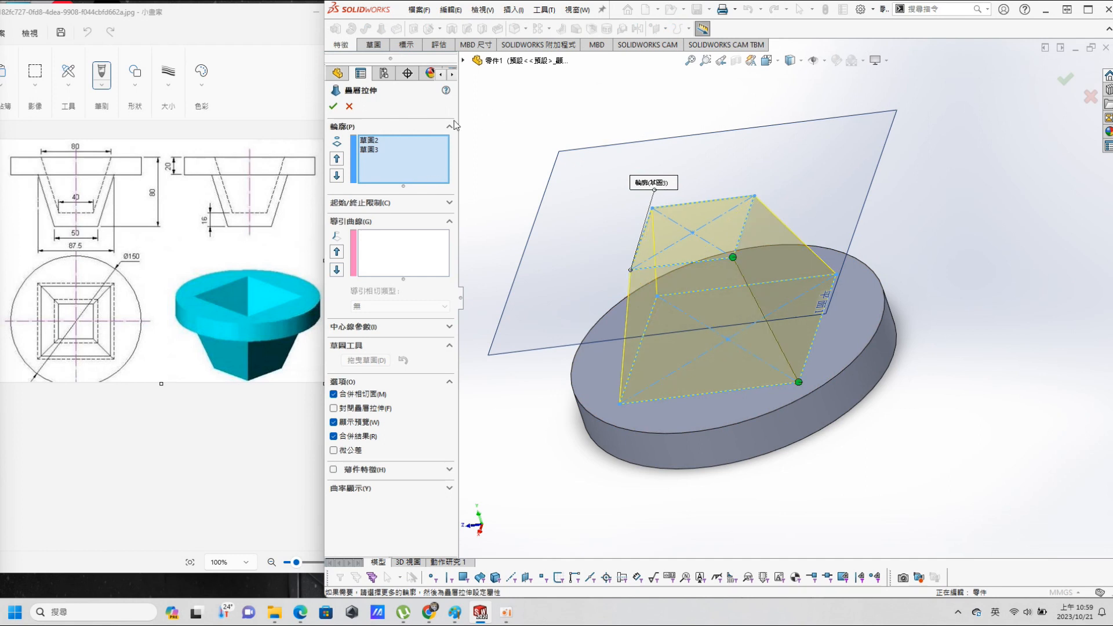
pyautogui.click(333, 106)
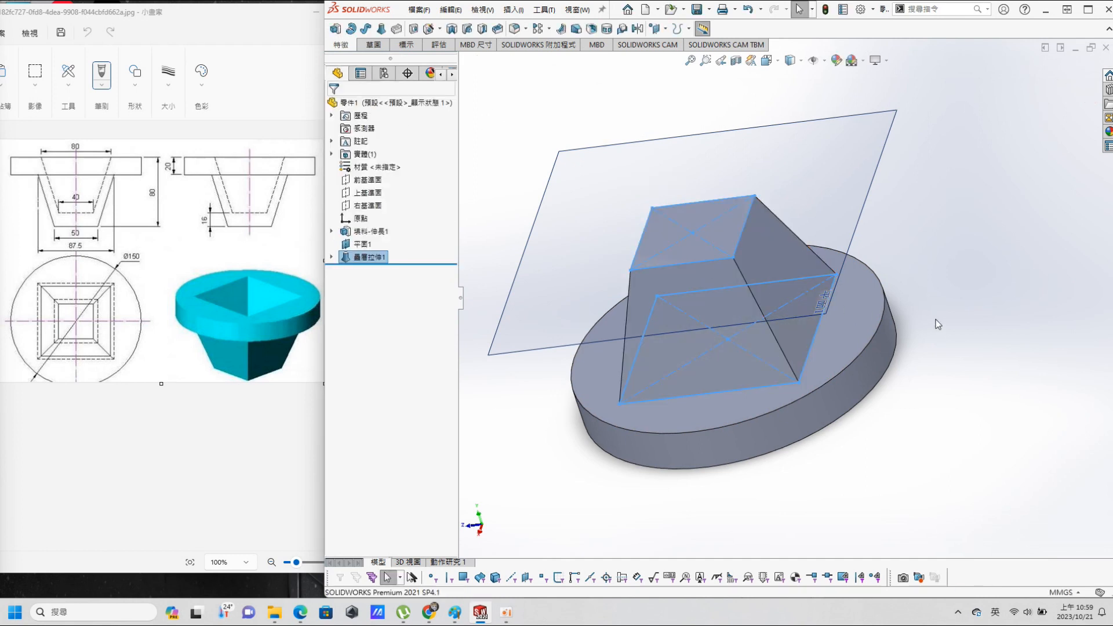
pyautogui.moveTo(771, 335)
pyautogui.mouseDown(button='middle')
pyautogui.moveTo(778, 254)
pyautogui.moveTo(791, 299)
pyautogui.mouseUp(button='middle')
pyautogui.moveTo(639, 276); pyautogui.dragTo(684, 315, button='middle')
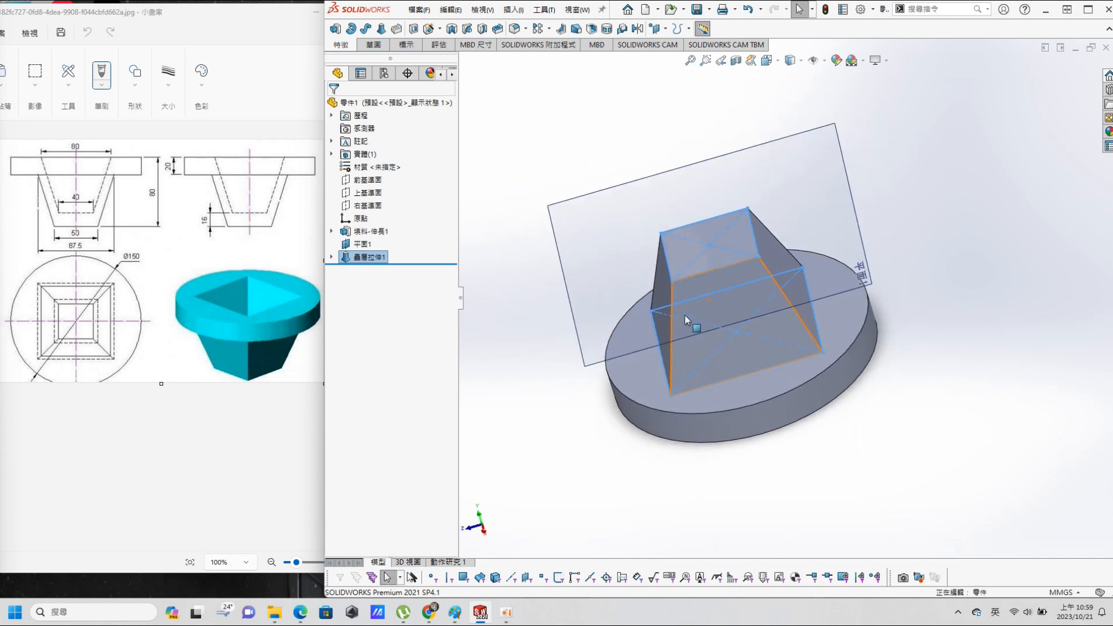
pyautogui.click(947, 262)
# Step: Create a reference plane offset 16 mm from the plane at the small end of the tapered body, toward the flange
pyautogui.click(376, 244)
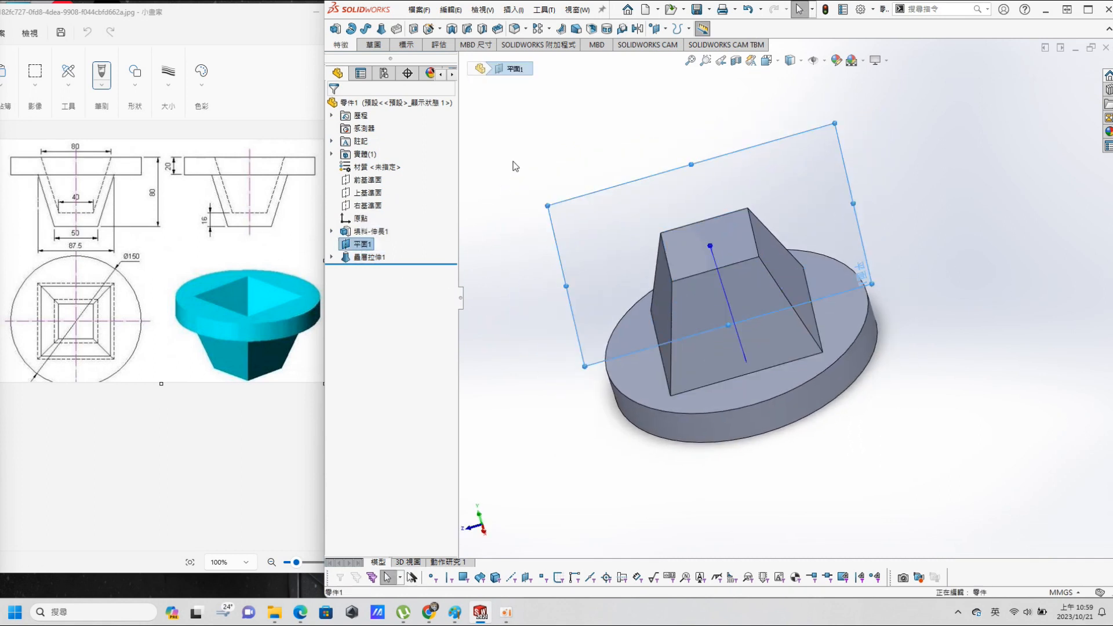
pyautogui.click(609, 167)
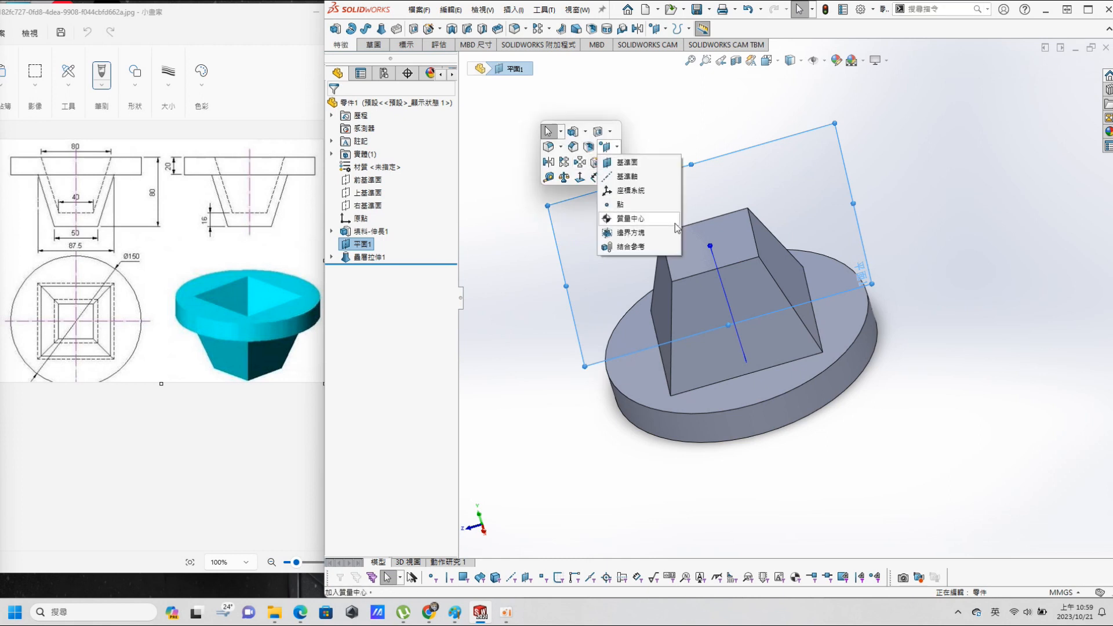
pyautogui.click(642, 172)
pyautogui.write('16')
pyautogui.press('Return')
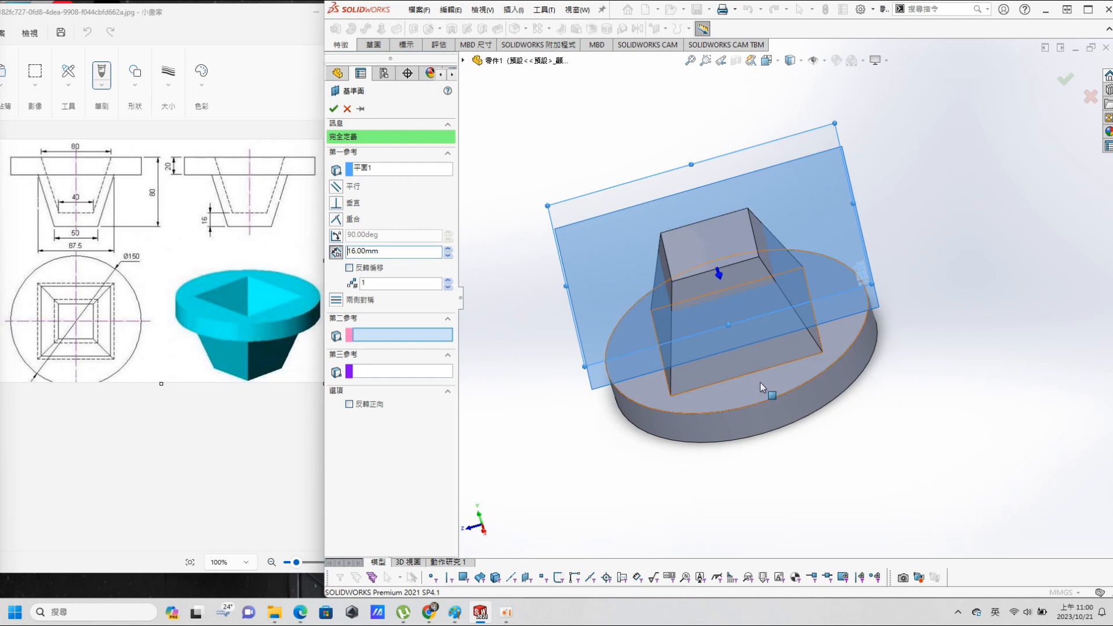
pyautogui.click(334, 108)
pyautogui.moveTo(822, 363); pyautogui.dragTo(813, 304, button='middle')
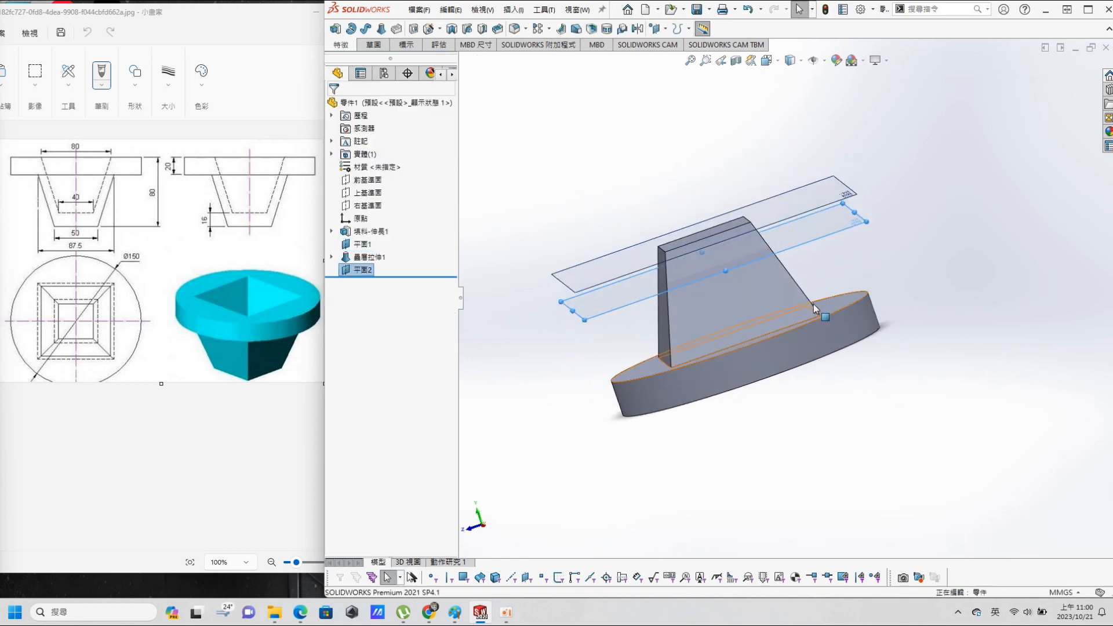
pyautogui.click(1038, 344)
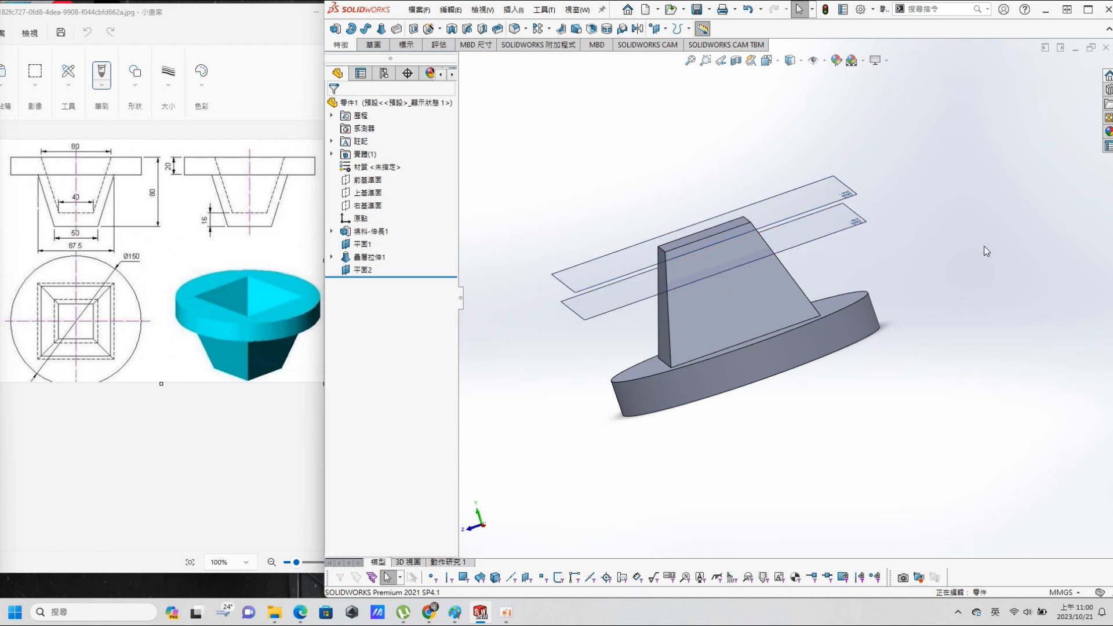
# Step: Start a sketch on the new 16 mm offset plane and draw a center rectangle about 59 mm wide from the origin
pyautogui.press('s')
pyautogui.click(819, 235)
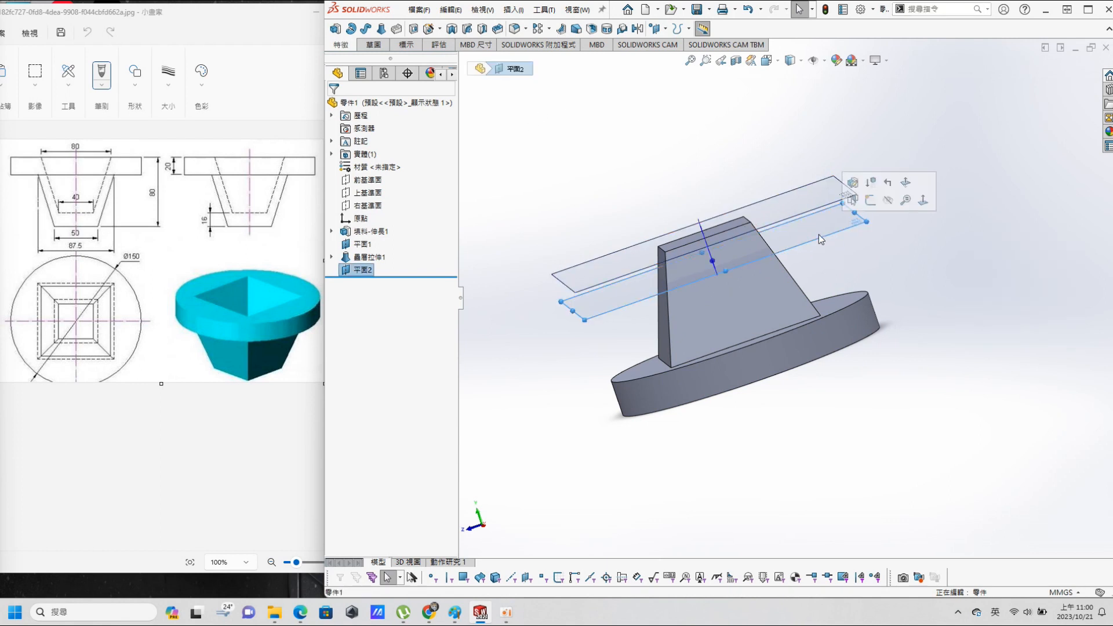
pyautogui.click(870, 202)
pyautogui.scroll(3, 1008, 262)
pyautogui.scroll(-2, 1044, 256)
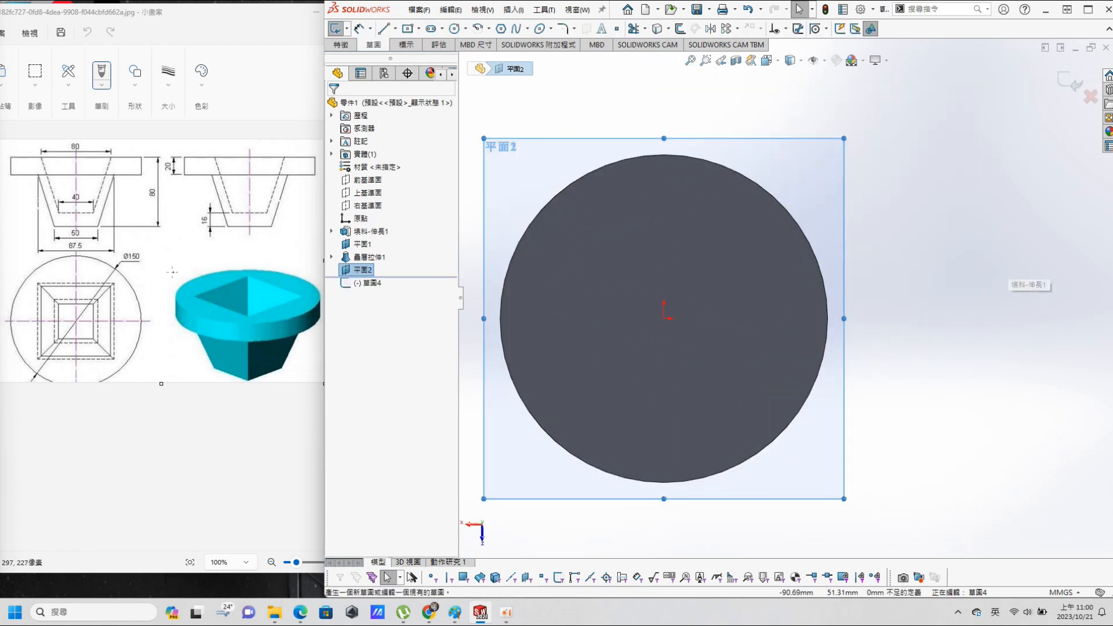
pyautogui.click(411, 31)
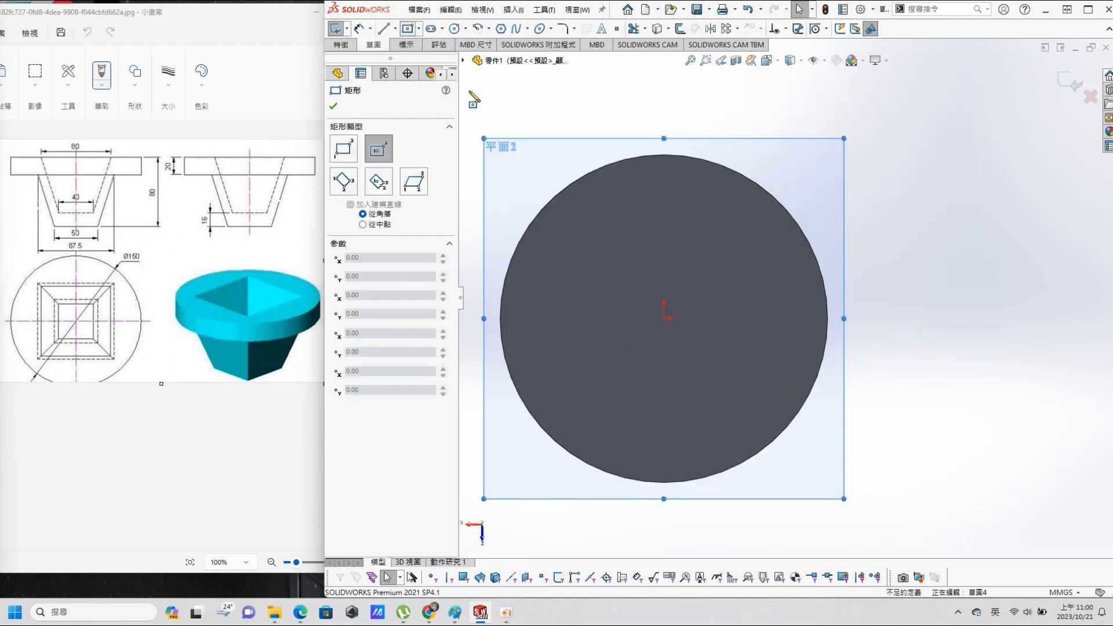
pyautogui.click(664, 318)
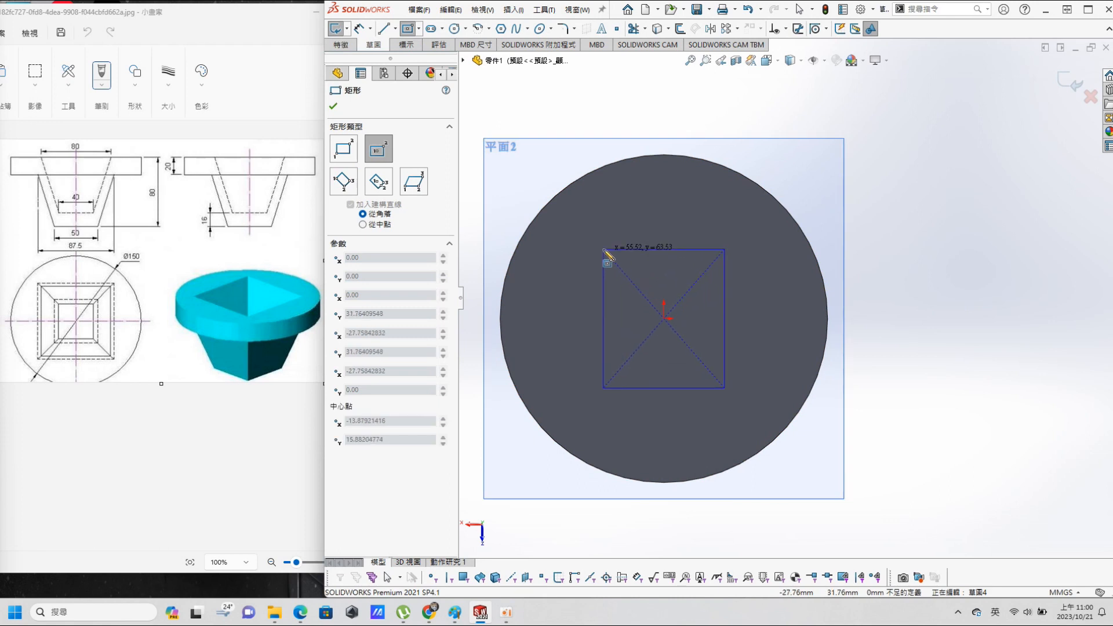
pyautogui.click(600, 251)
pyautogui.press('Escape')
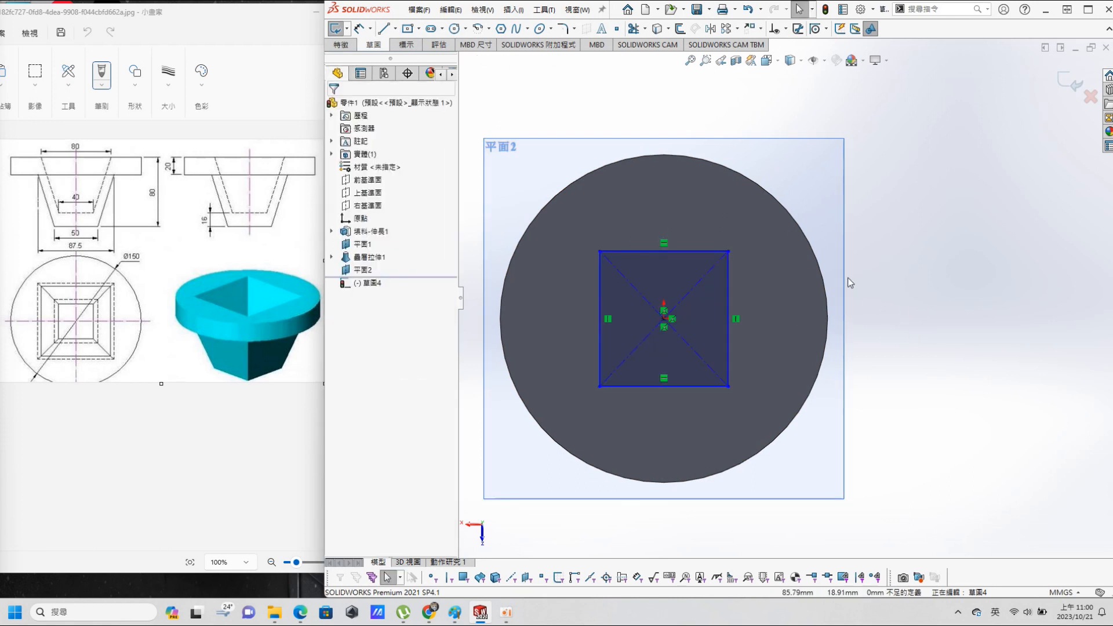
# Step: Make the upper edge and an adjacent side of the new rectangle on the 16 mm offset plane equal in length
pyautogui.click(682, 251)
pyautogui.keyDown('ctrl'); pyautogui.click(730, 305); pyautogui.keyUp('ctrl')
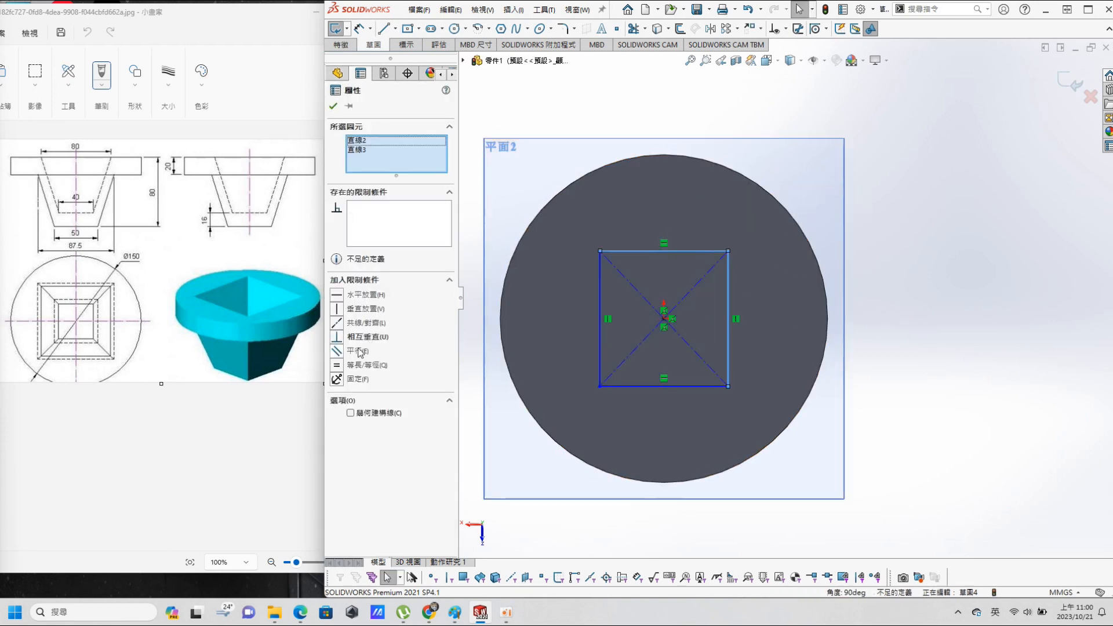
pyautogui.click(337, 366)
pyautogui.click(334, 108)
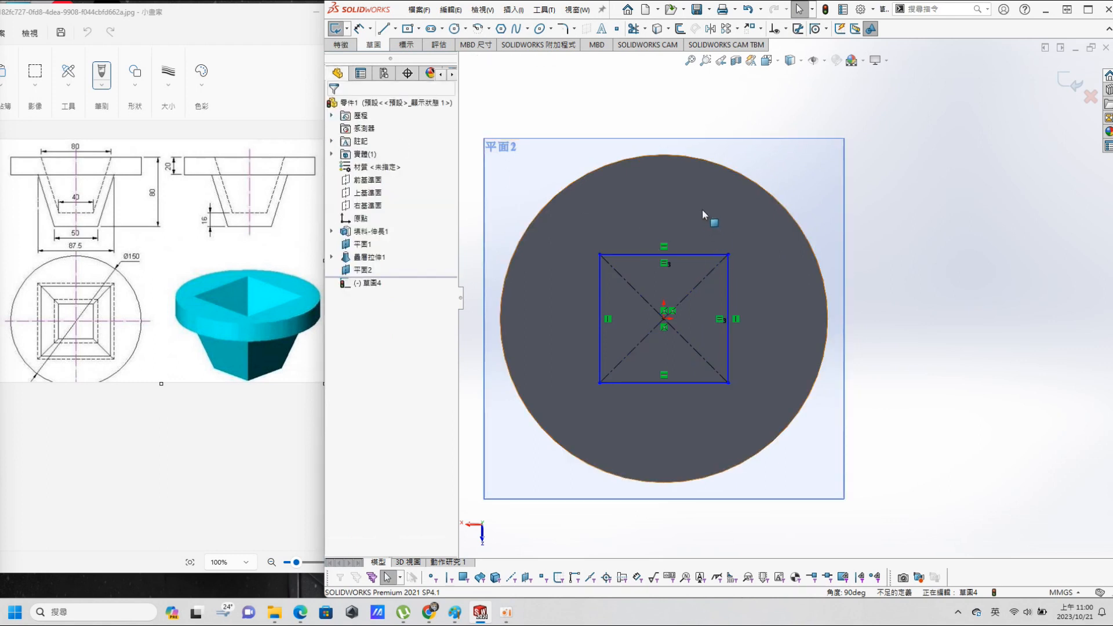
# Step: Dimension the upper edge of the square on the 16 mm offset plane, set it to 40 mm and finish the sketch
pyautogui.press('s')
pyautogui.click(741, 221)
pyautogui.click(639, 251)
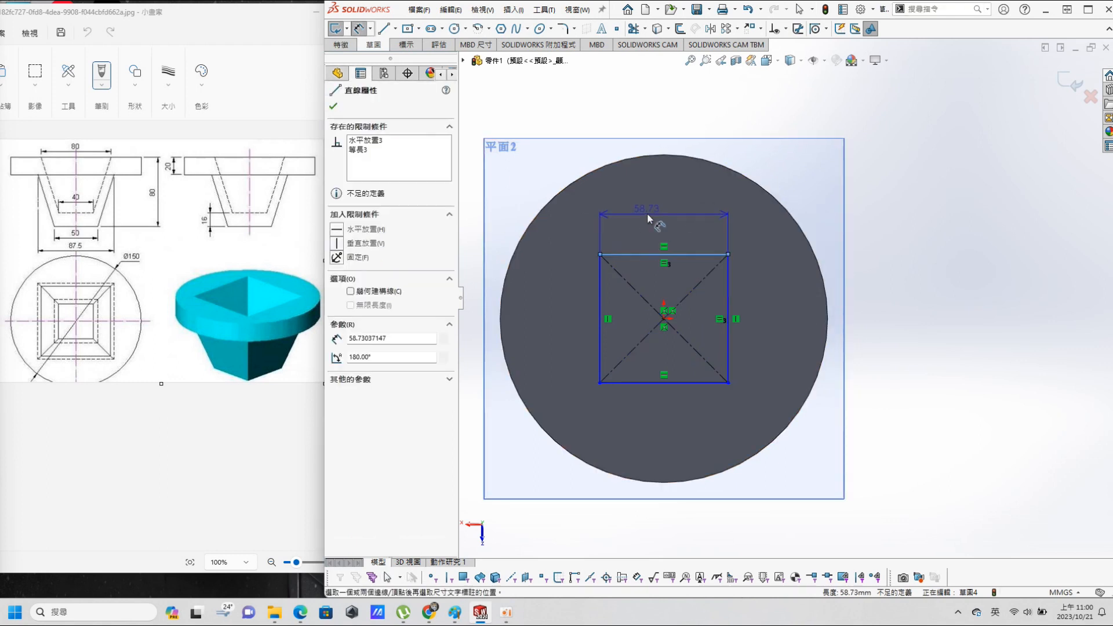
pyautogui.click(647, 214)
pyautogui.write('40')
pyautogui.press('Return')
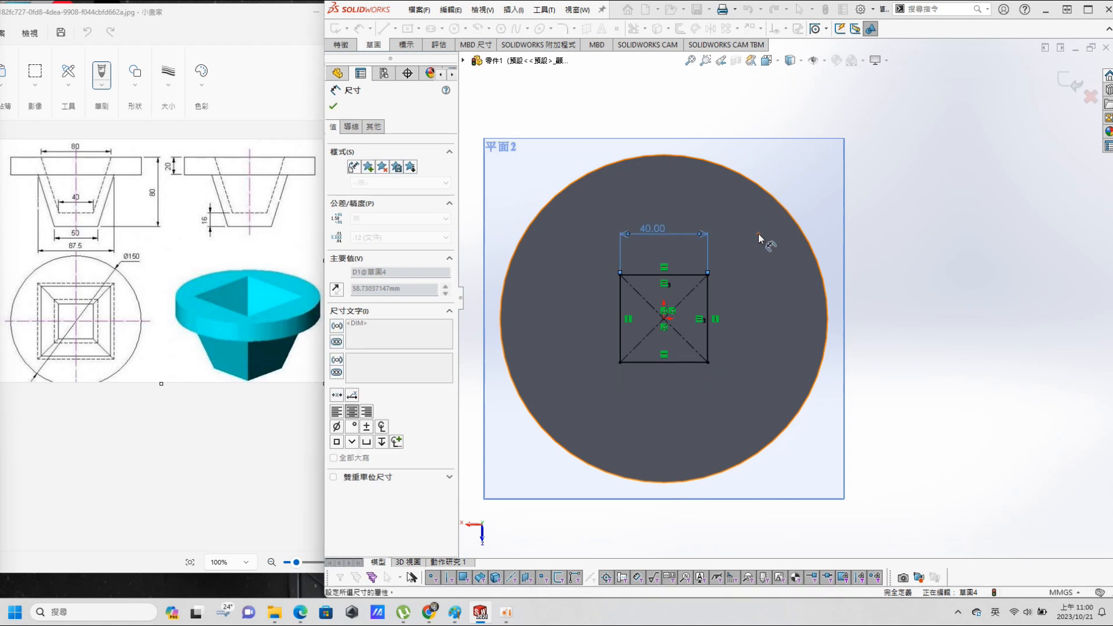
pyautogui.click(1071, 83)
# Step: Start a sketch on the flange's outer circular face and draw a center rectangle about 81 mm wide from the origin
pyautogui.moveTo(852, 297)
pyautogui.mouseDown(button='middle')
pyautogui.moveTo(710, 275)
pyautogui.moveTo(801, 294)
pyautogui.moveTo(659, 220)
pyautogui.mouseUp(button='middle')
pyautogui.click(655, 215)
pyautogui.click(707, 183)
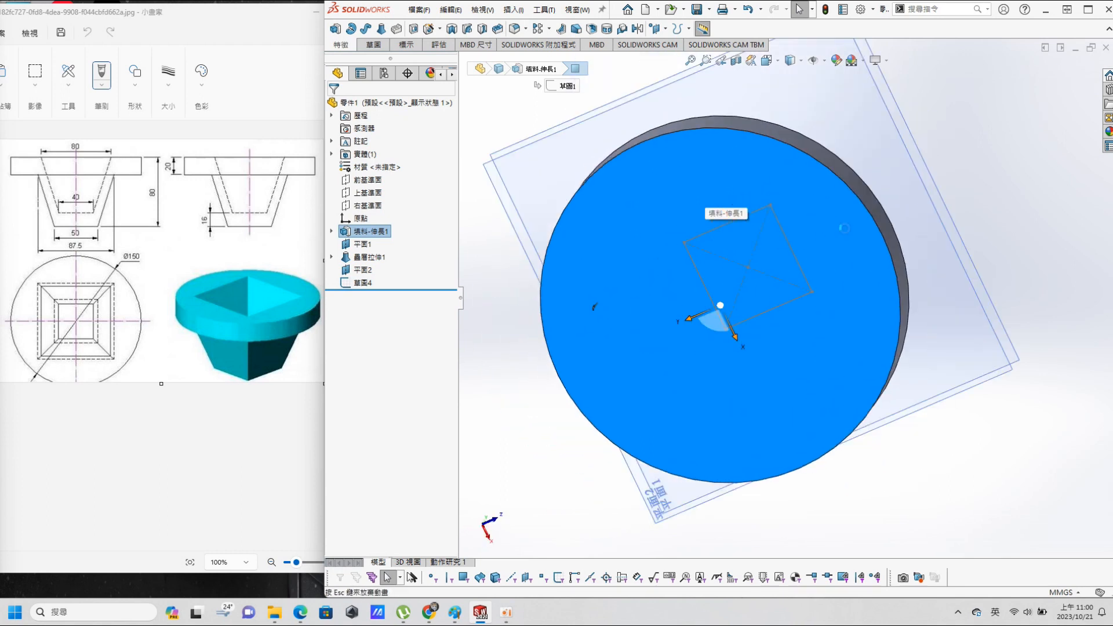
pyautogui.click(410, 31)
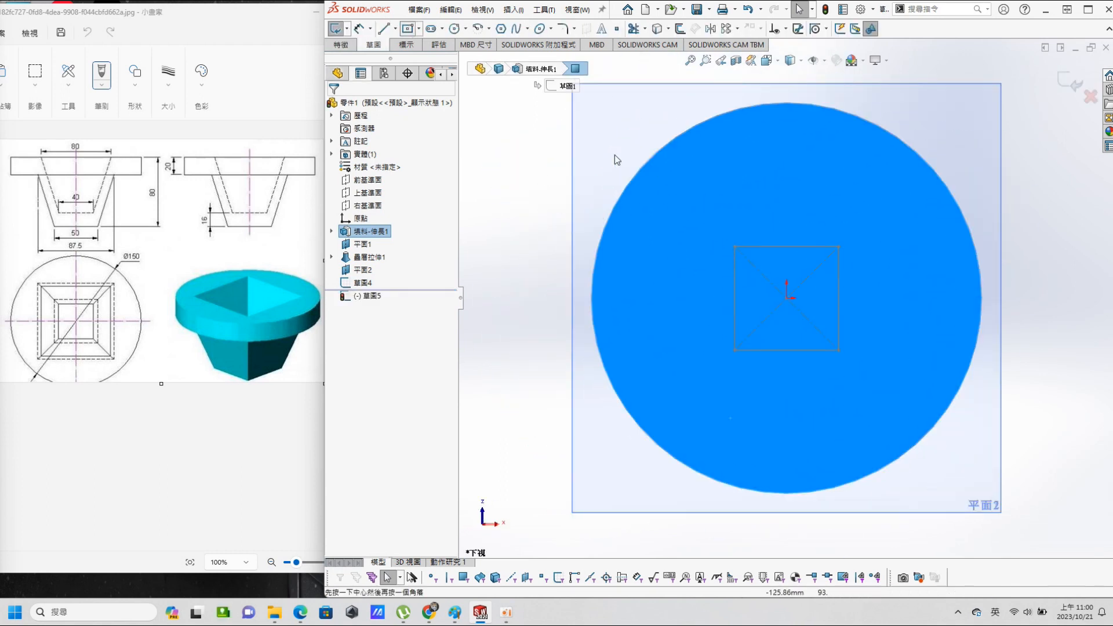
pyautogui.click(787, 298)
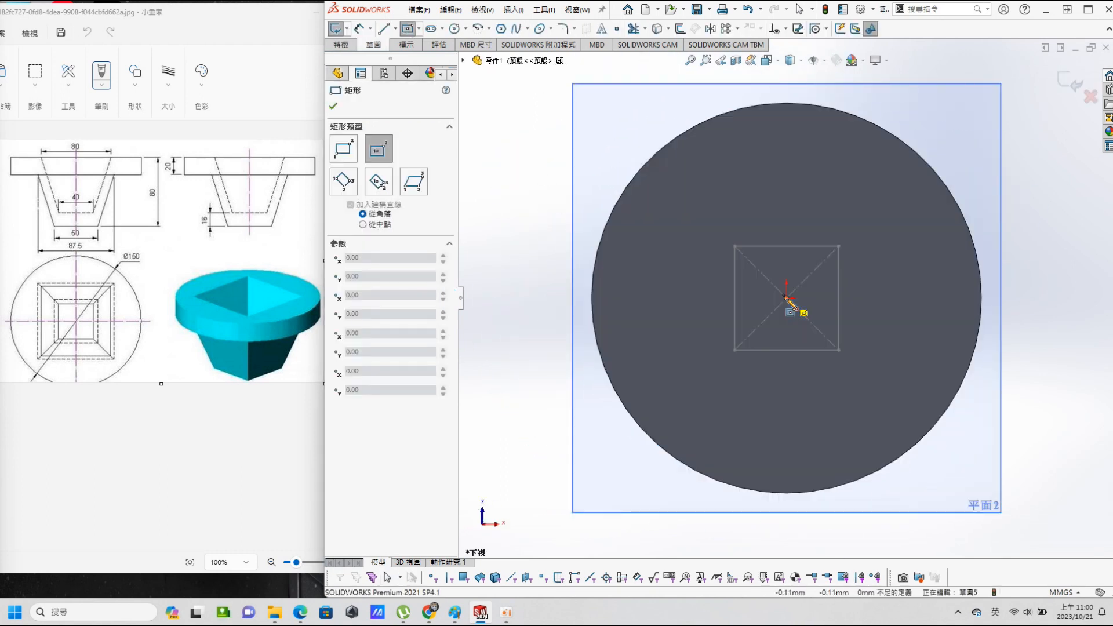
pyautogui.click(681, 197)
# Step: Dimension the upper edge of the rectangle on the flange face and set it to 80 mm
pyautogui.press('s')
pyautogui.click(636, 182)
pyautogui.click(777, 197)
pyautogui.click(799, 164)
pyautogui.write('80')
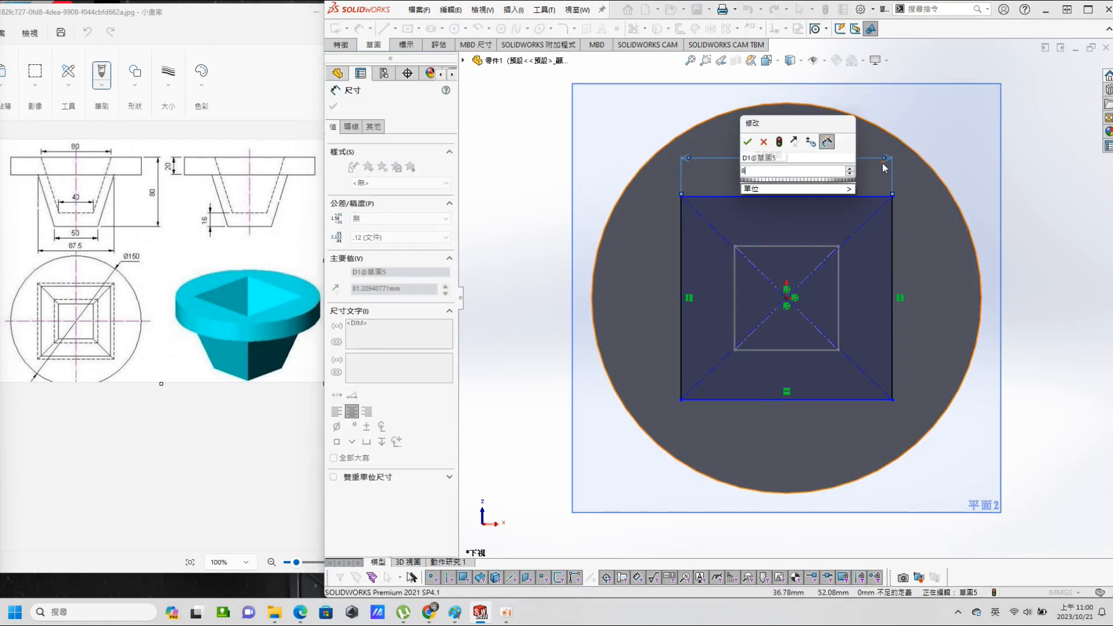
pyautogui.press('Return')
pyautogui.press('Escape')
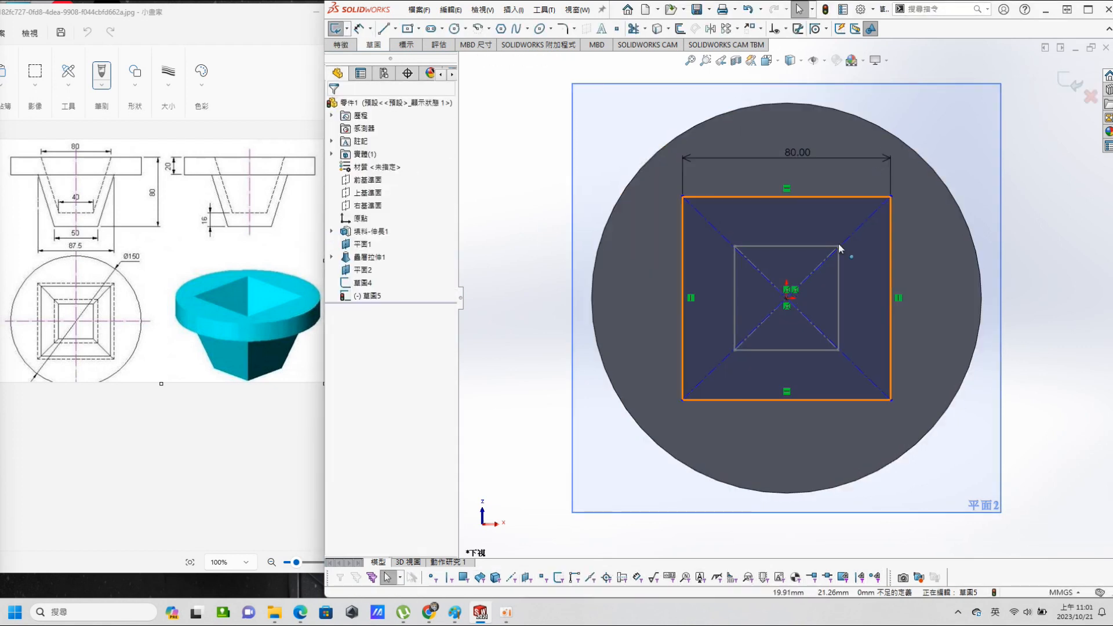
# Step: Make two adjacent sides of the 80 mm wide rectangle equal in length and finish the sketch
pyautogui.click(858, 197)
pyautogui.keyDown('ctrl'); pyautogui.click(890, 227); pyautogui.keyUp('ctrl')
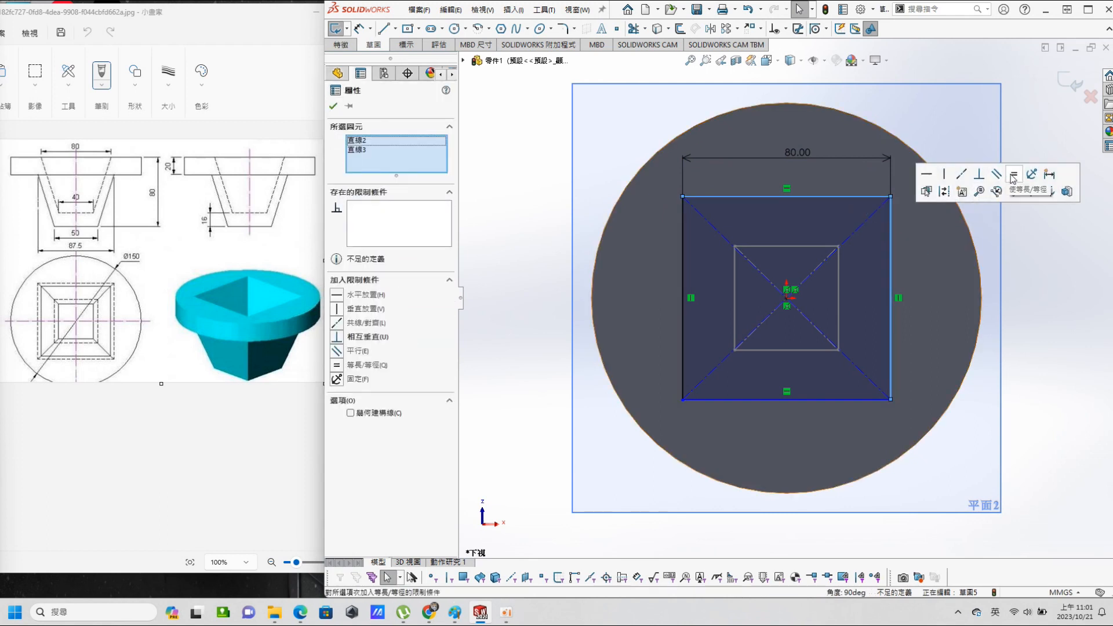
pyautogui.click(1015, 177)
pyautogui.click(1052, 319)
pyautogui.click(1068, 82)
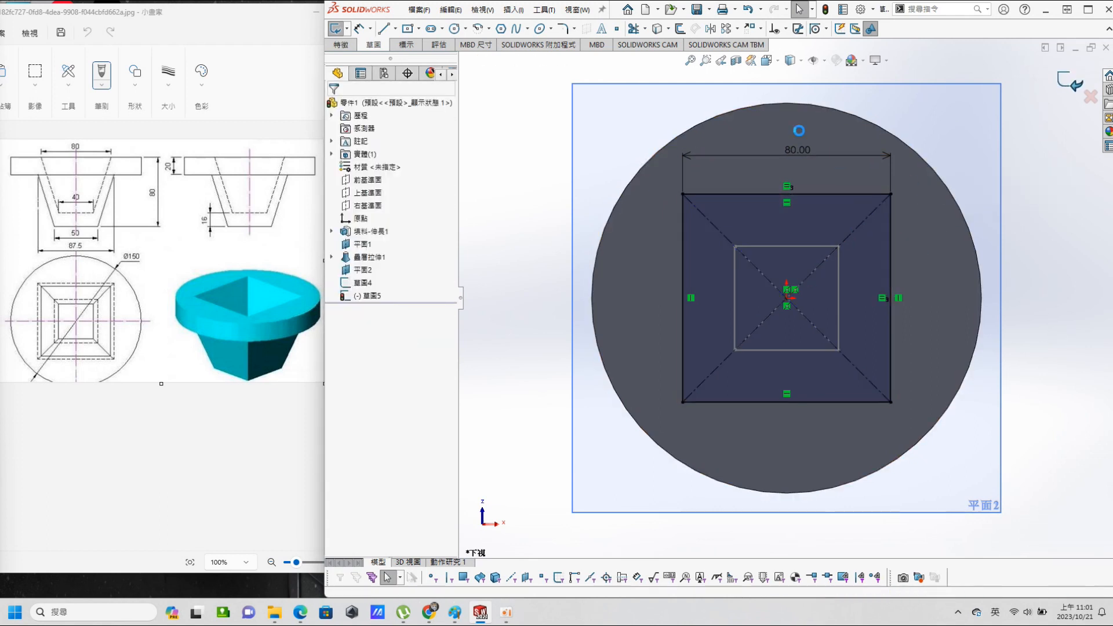
pyautogui.moveTo(708, 336)
pyautogui.mouseDown(button='middle')
pyautogui.moveTo(704, 289)
pyautogui.moveTo(651, 286)
pyautogui.mouseUp(button='middle')
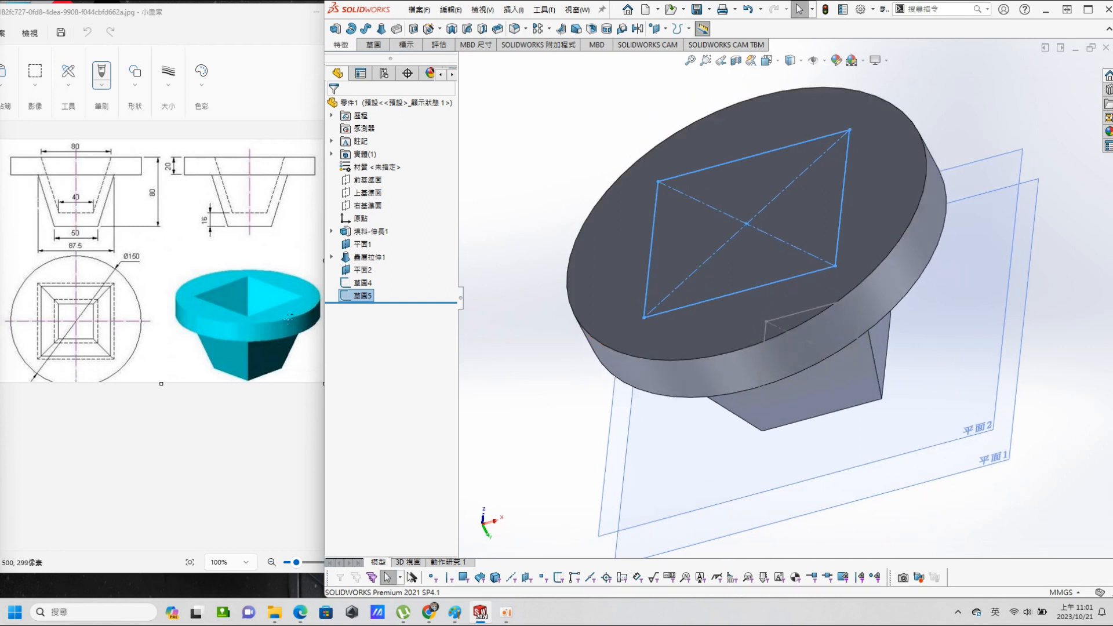
pyautogui.keyDown('ctrl'); pyautogui.click(800, 311); pyautogui.keyUp('ctrl')
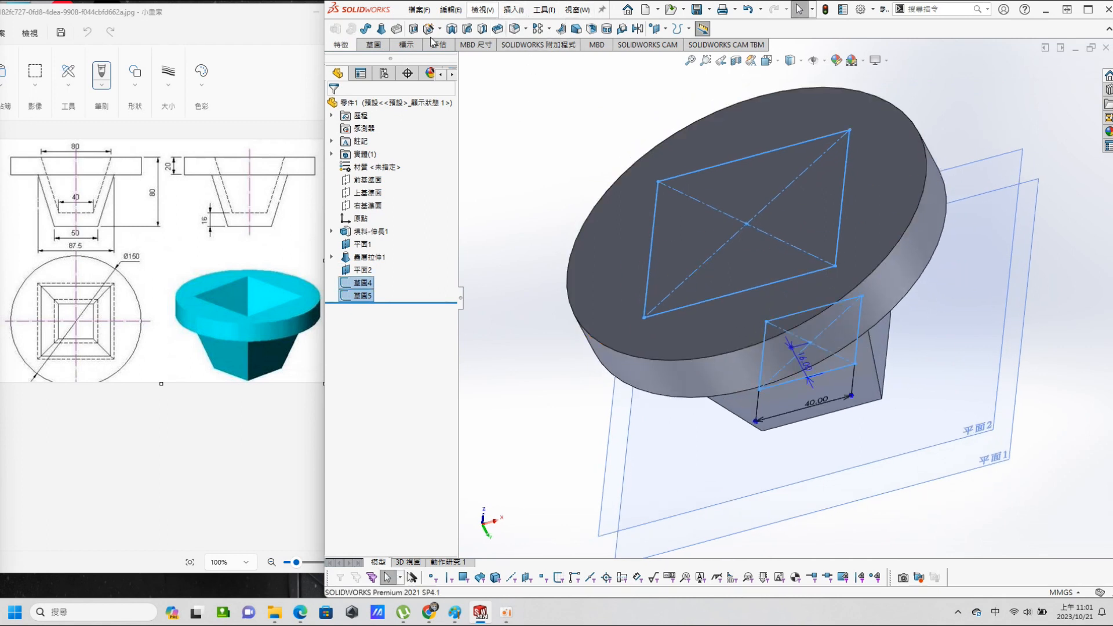
pyautogui.click(485, 12)
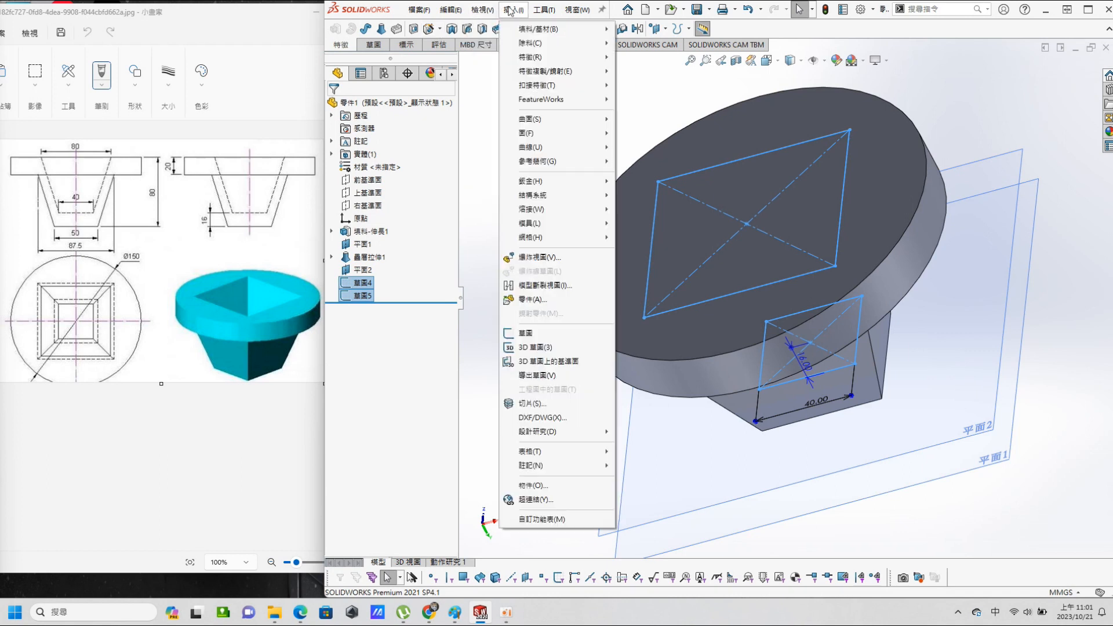
pyautogui.click(487, 168)
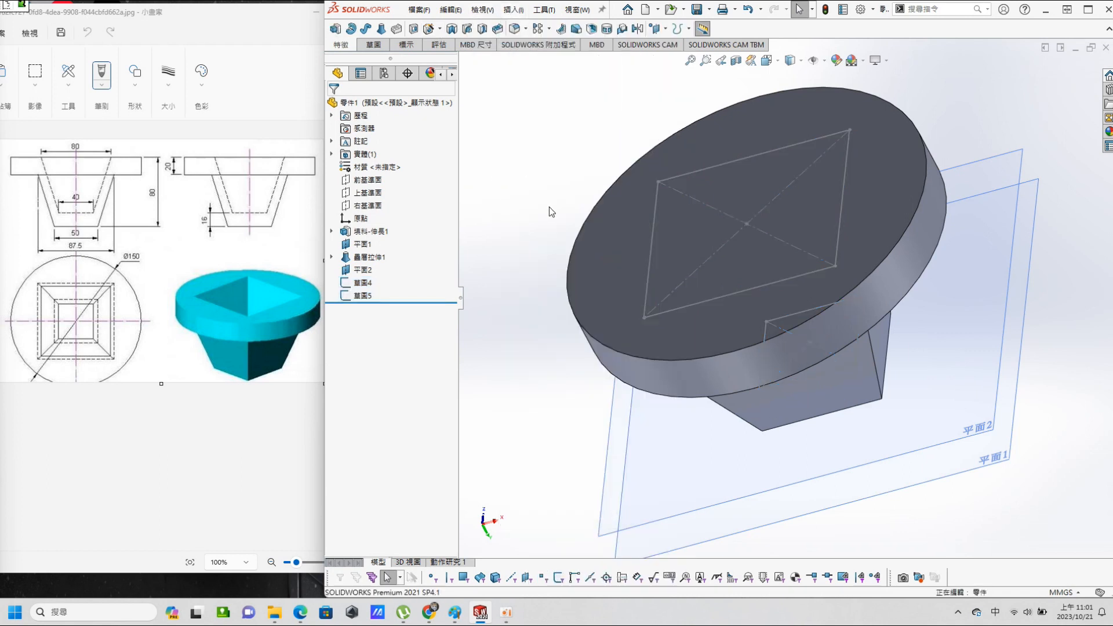
# Step: Create a lofted cut between the 40 mm square and the 80 mm square, aligning the loft connectors on matching corners
pyautogui.press('s')
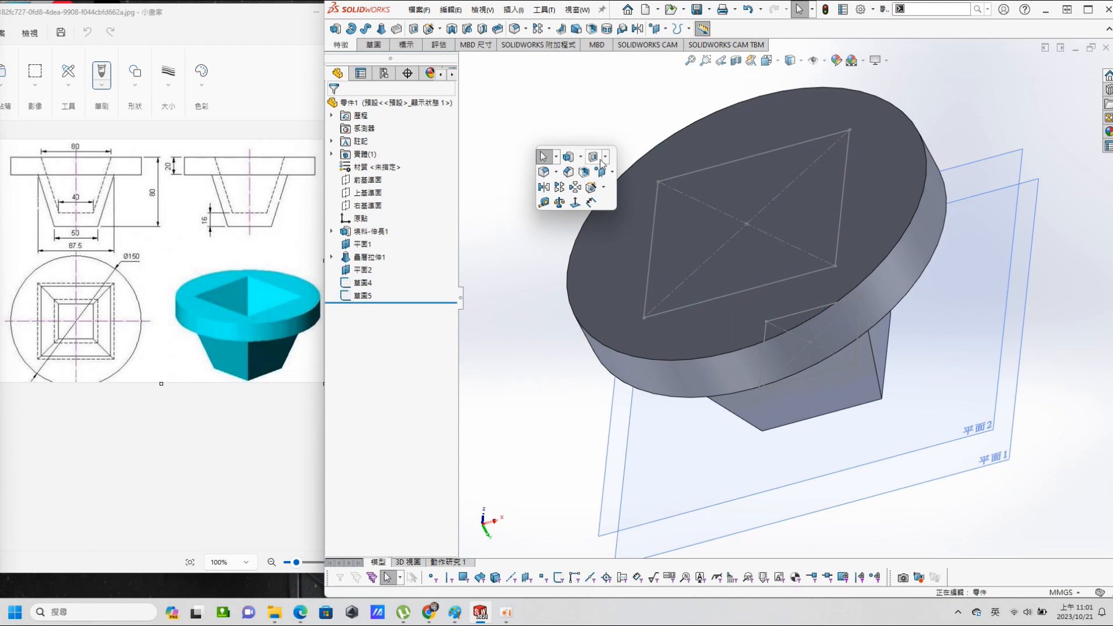
pyautogui.click(605, 157)
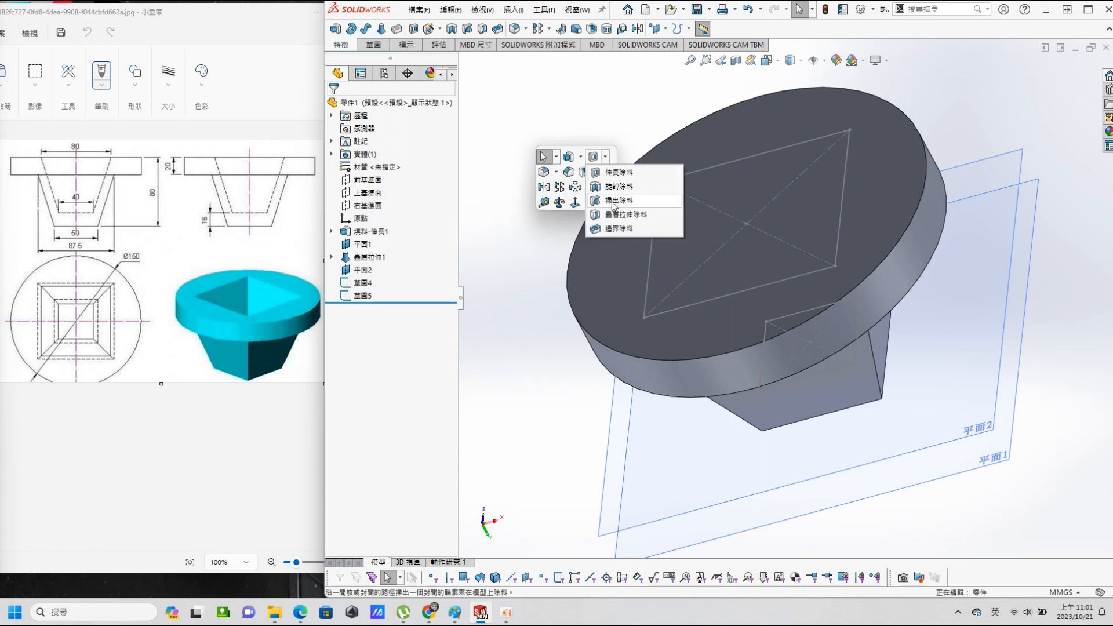
pyautogui.click(618, 214)
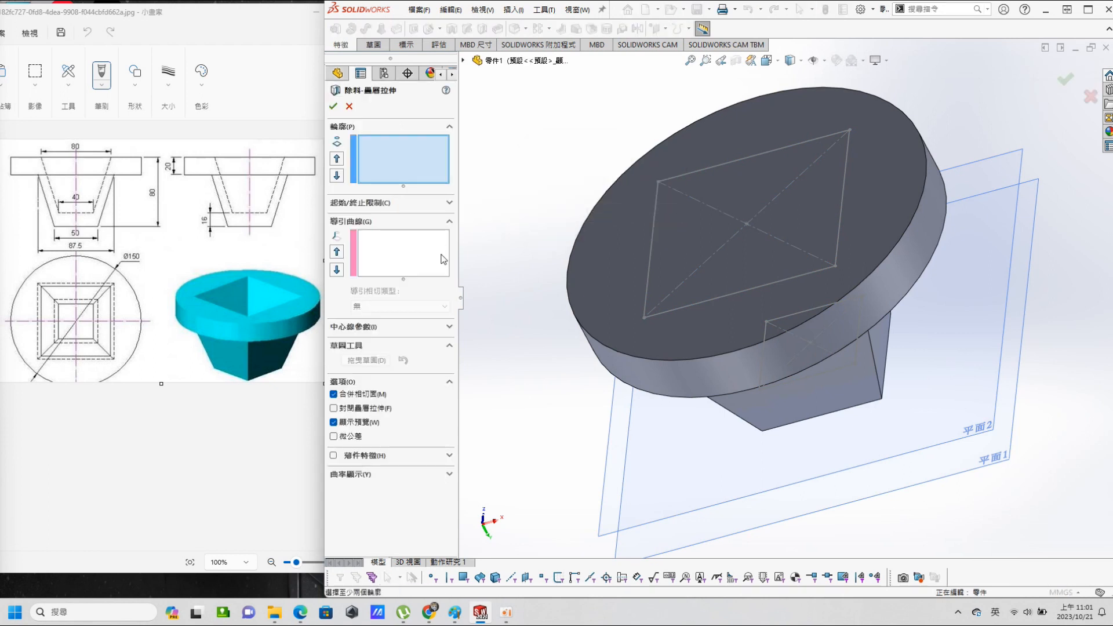
pyautogui.click(463, 59)
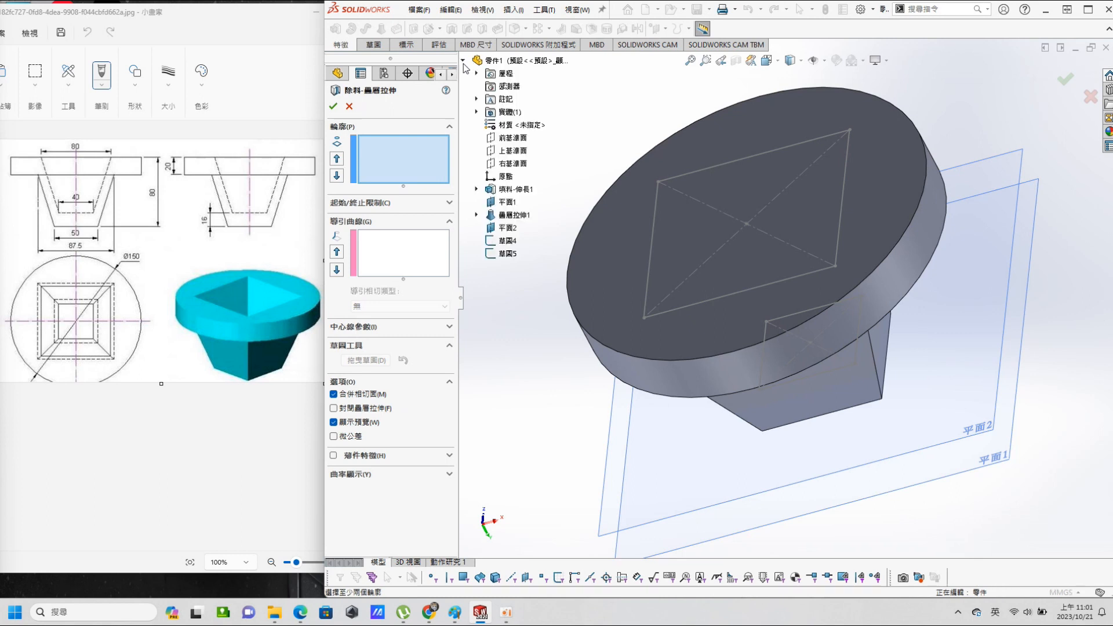
pyautogui.click(499, 245)
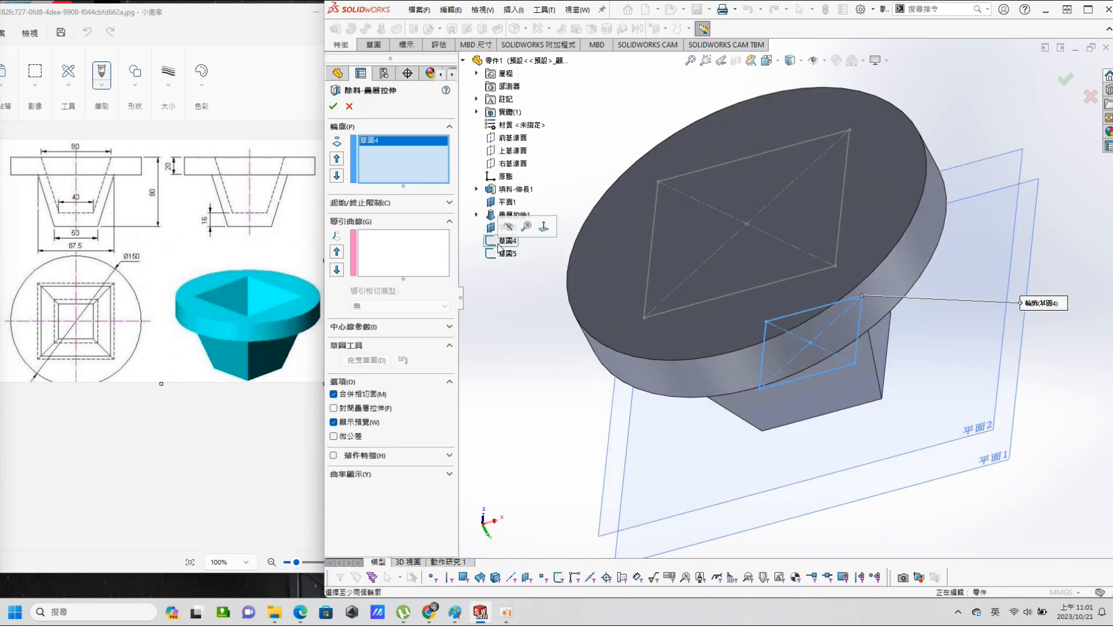
pyautogui.click(499, 254)
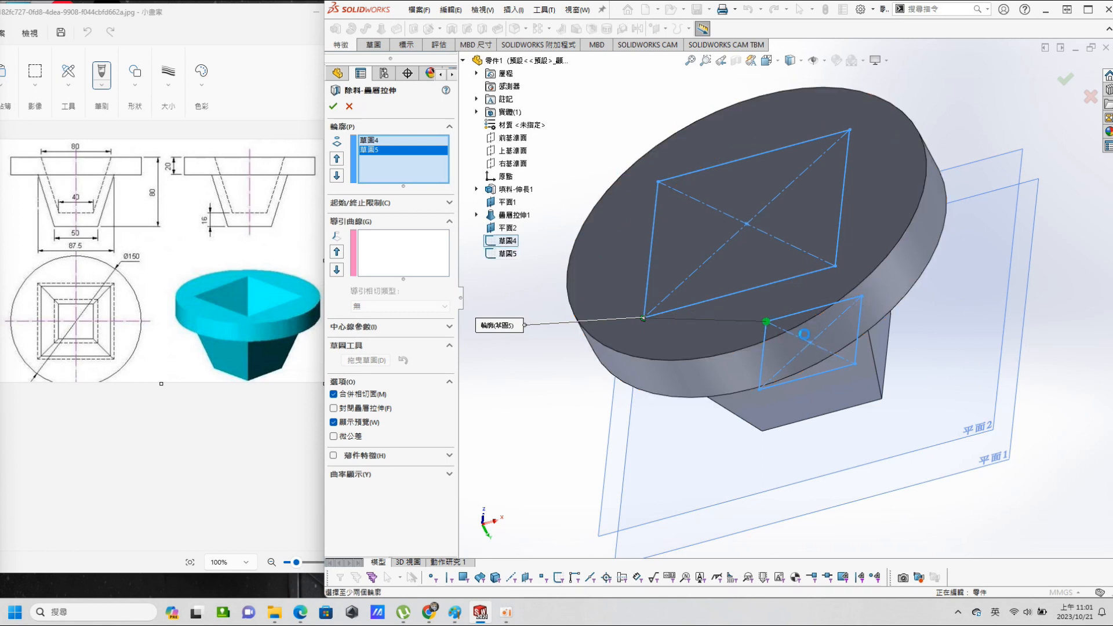
pyautogui.moveTo(766, 322); pyautogui.dragTo(759, 389)
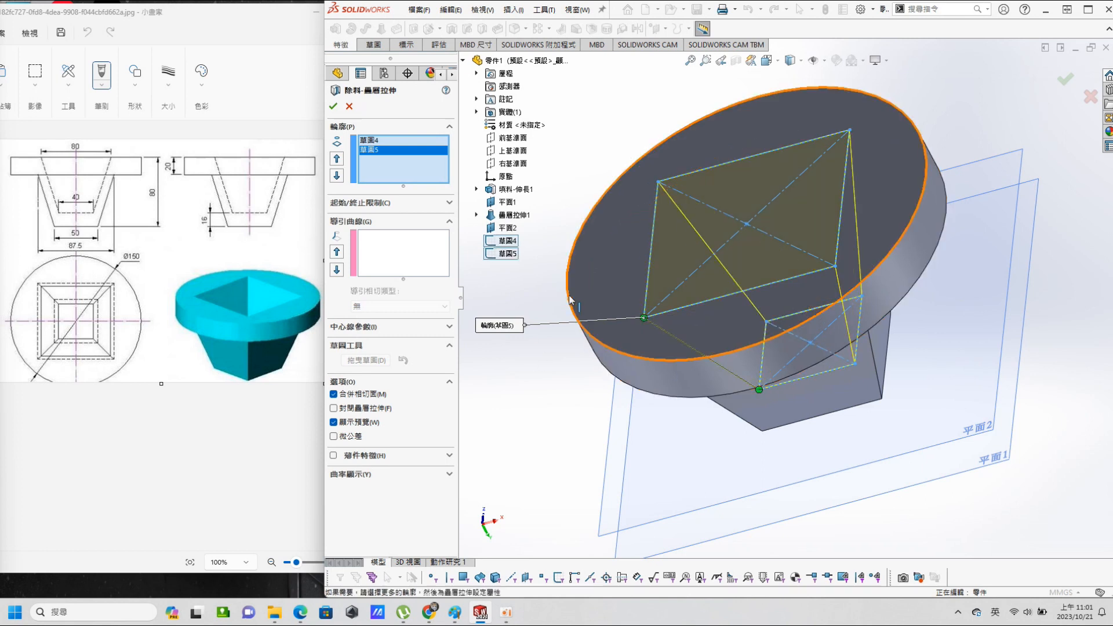
pyautogui.click(335, 107)
pyautogui.moveTo(753, 406); pyautogui.dragTo(1023, 313, button='middle')
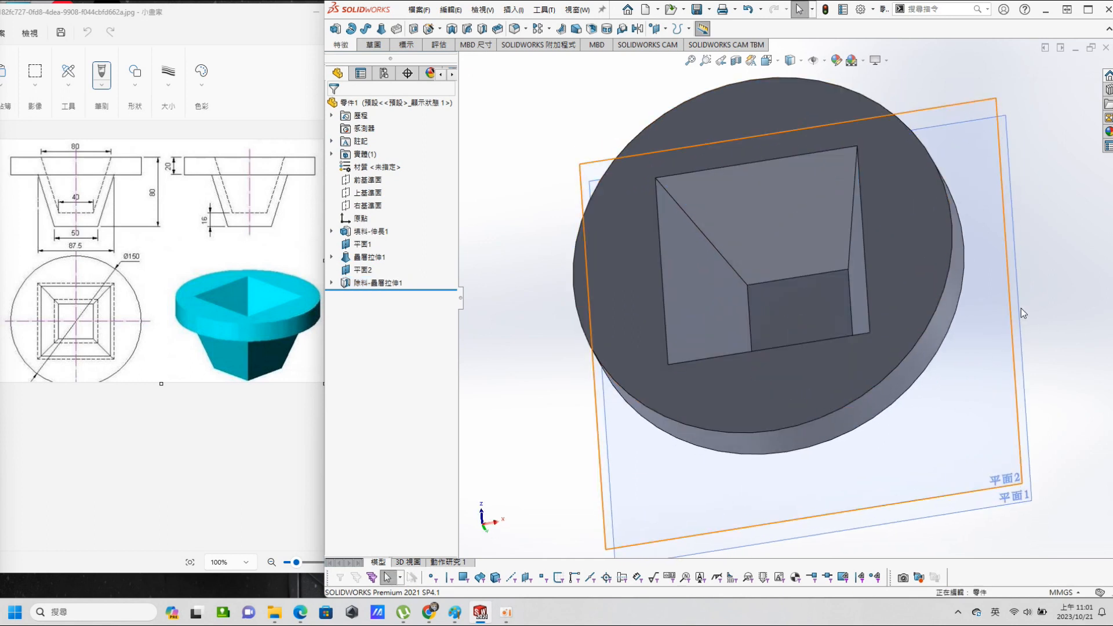
# Step: Hide both offset reference planes so only the solid part is displayed
pyautogui.click(362, 270)
pyautogui.click(381, 245)
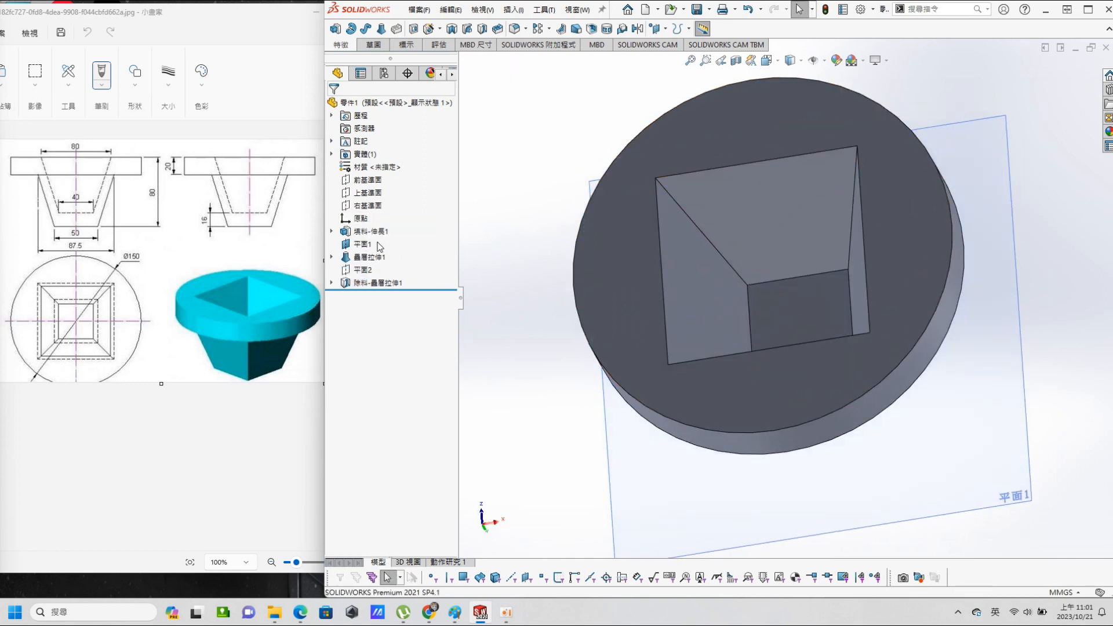
pyautogui.click(362, 246)
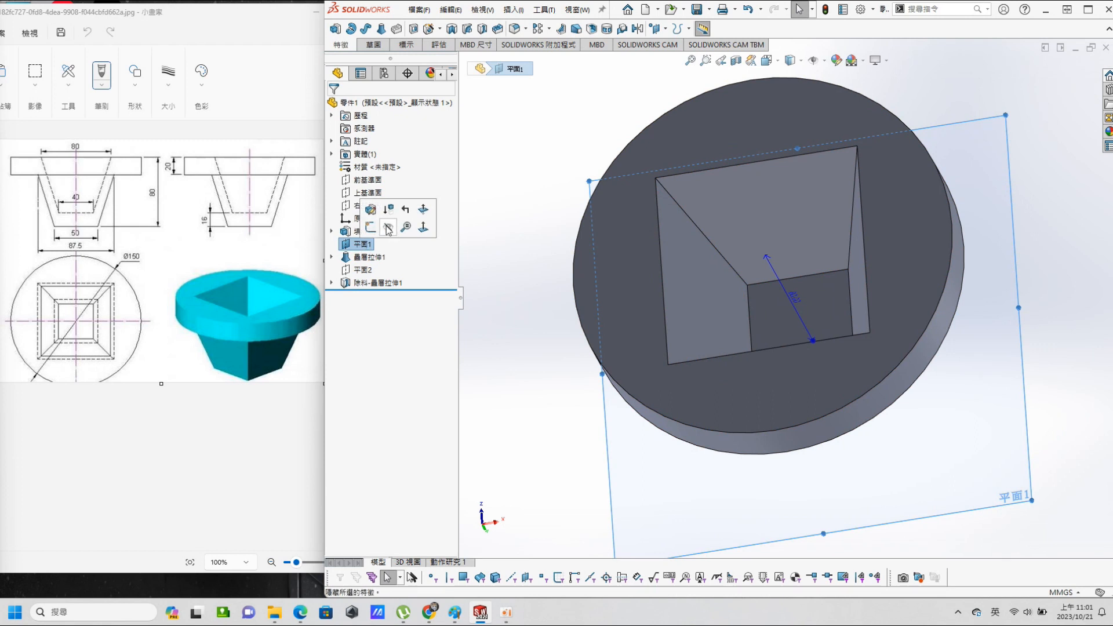
pyautogui.click(388, 231)
# Step: Inspect the finished flange, its tapered pocket and its tapered body from several angles against the reference image
pyautogui.moveTo(522, 316); pyautogui.dragTo(617, 268, button='middle')
pyautogui.scroll(-1, 648, 217)
pyautogui.scroll(3, 649, 217)
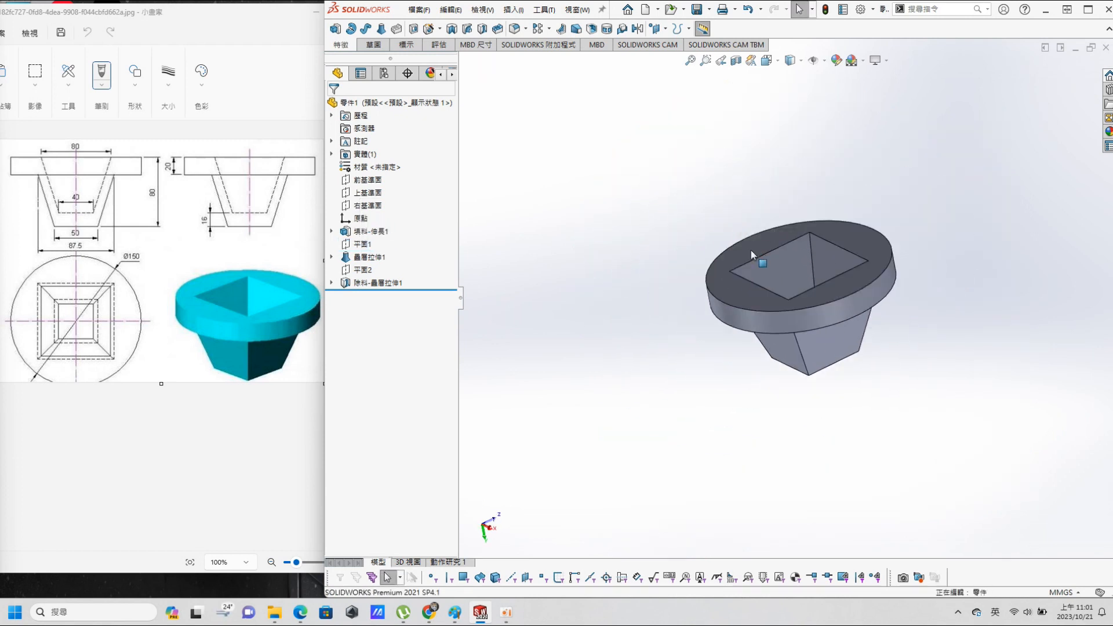
pyautogui.scroll(-3, 751, 251)
pyautogui.moveTo(816, 342); pyautogui.dragTo(940, 373, button='middle')
pyautogui.scroll(-2, 894, 323)
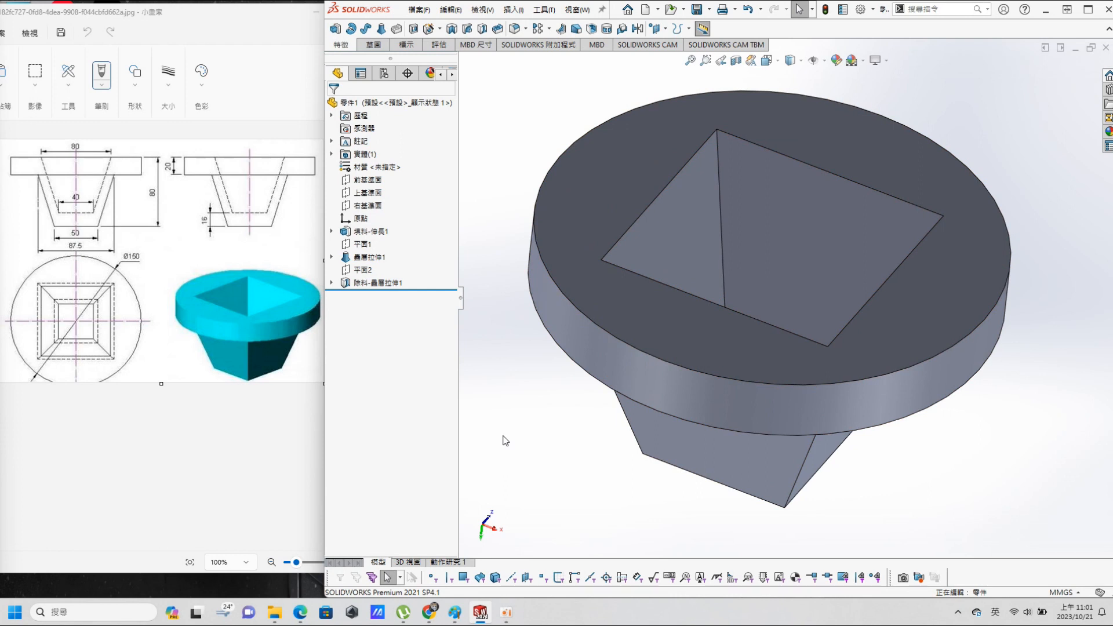
pyautogui.moveTo(635, 409); pyautogui.dragTo(746, 423, button='middle')
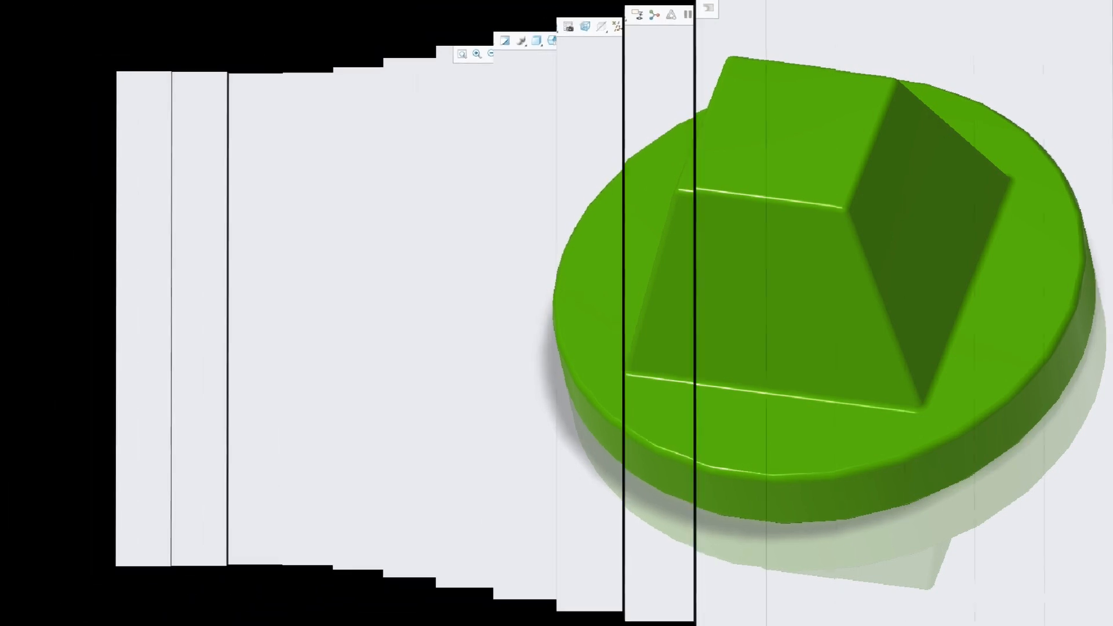
# Step: Switch to Creo Parametric, start an extrusion sketch on the TOP plane and draw a circle centred on the origin
pyautogui.click(597, 57)
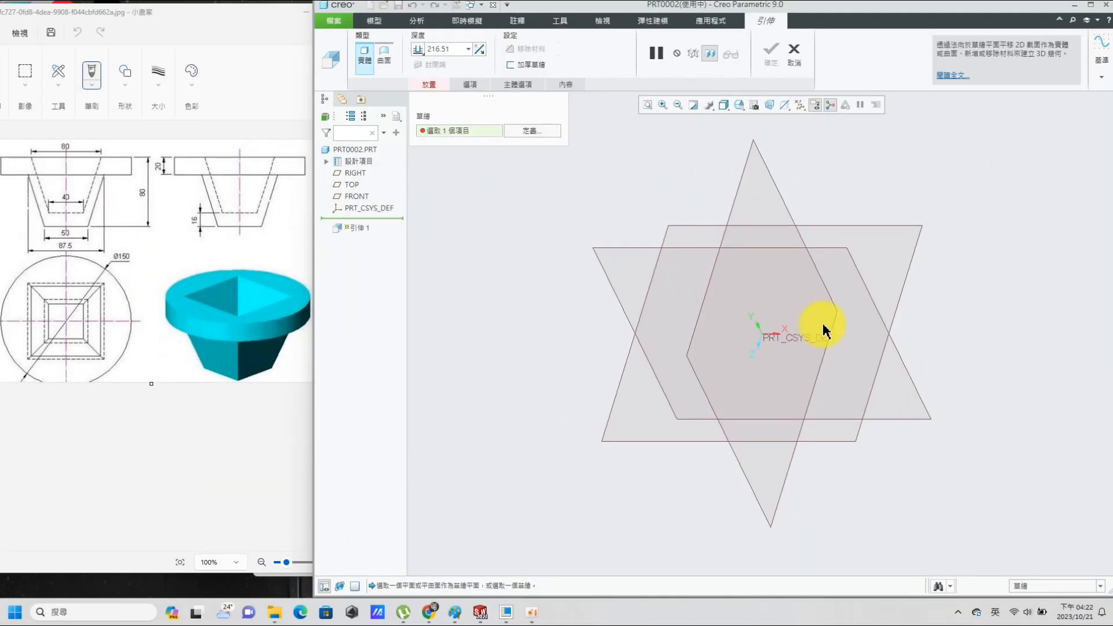
pyautogui.click(907, 268)
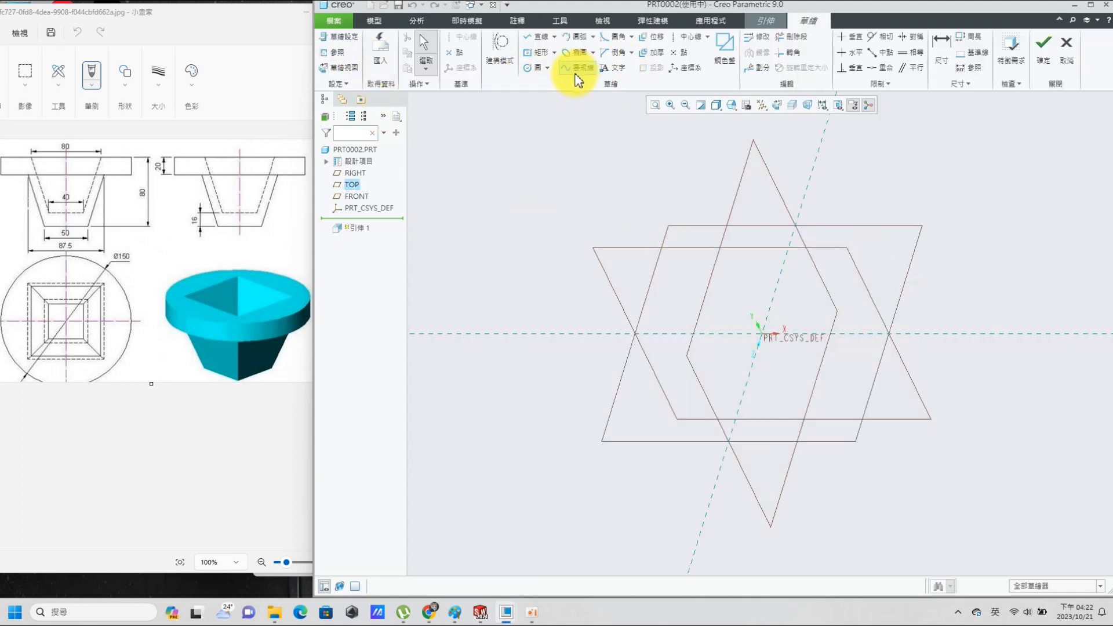
pyautogui.click(528, 68)
pyautogui.click(761, 335)
pyautogui.click(951, 241)
# Step: Dimension the circle, set its diameter to 150 mm and finish the sketch
pyautogui.click(942, 47)
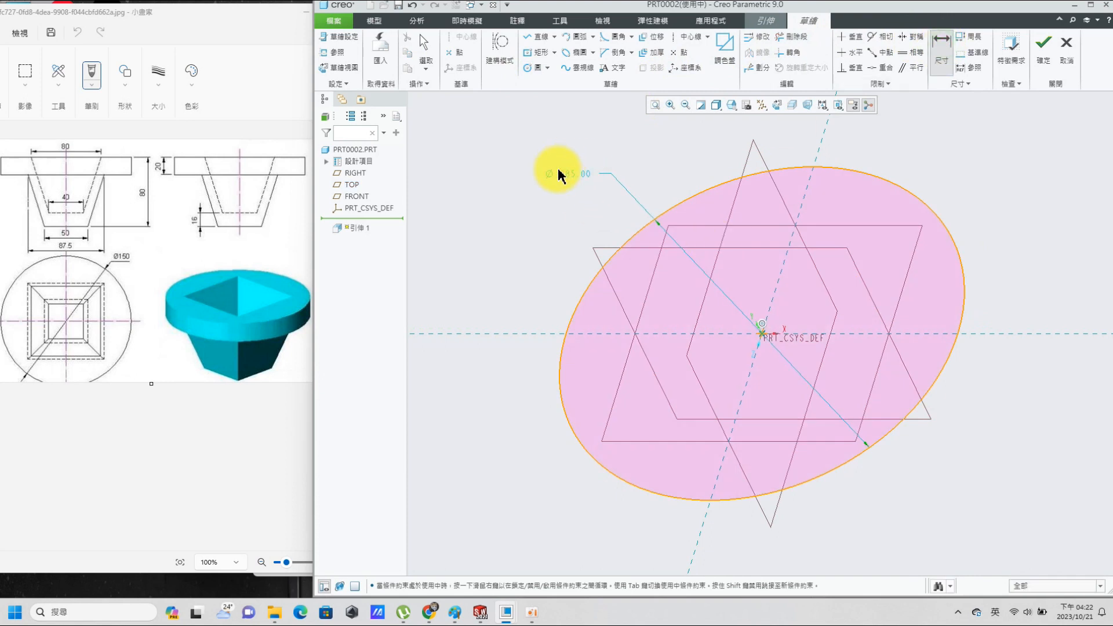
pyautogui.write('0')
pyautogui.click(897, 206)
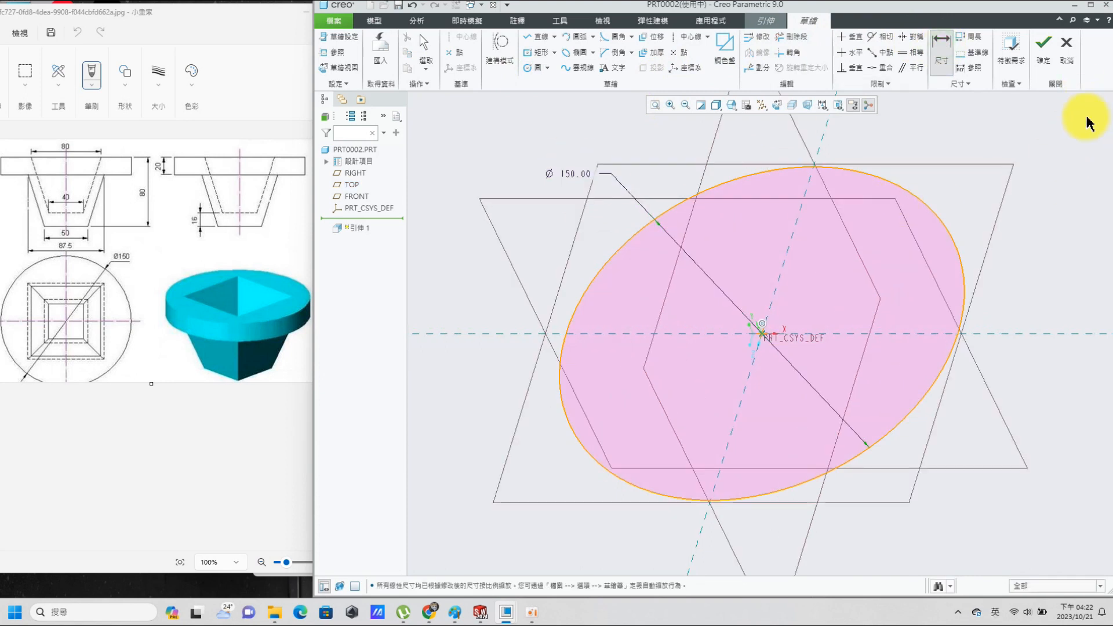
pyautogui.click(1043, 46)
# Step: Extrude the 150 mm circle to a depth of 20 mm as a solid
pyautogui.click(452, 48)
pyautogui.write('20')
pyautogui.press('Return')
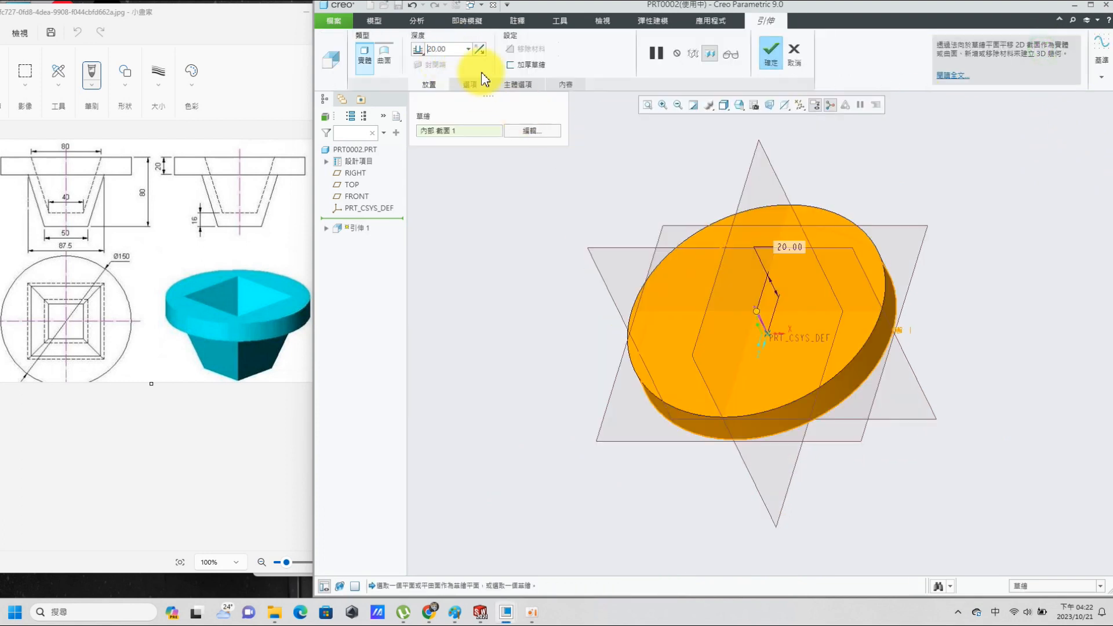
pyautogui.click(771, 51)
# Step: Create a datum plane offset 80 mm from the TOP plane
pyautogui.click(974, 261)
pyautogui.click(510, 45)
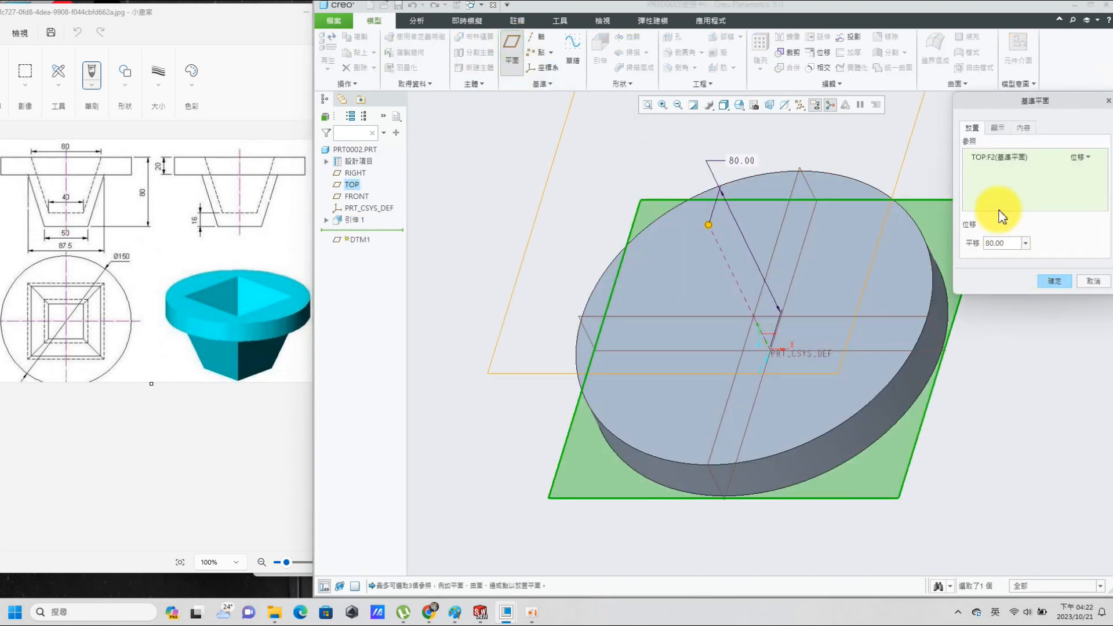
pyautogui.click(1054, 281)
pyautogui.scroll(3, 942, 394)
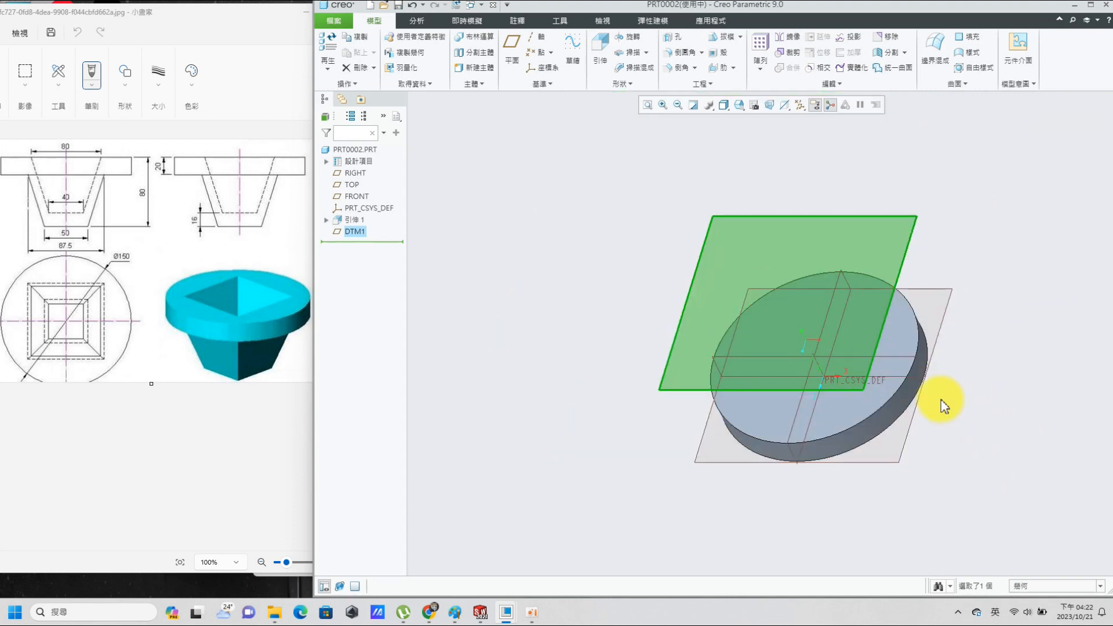
pyautogui.click(573, 47)
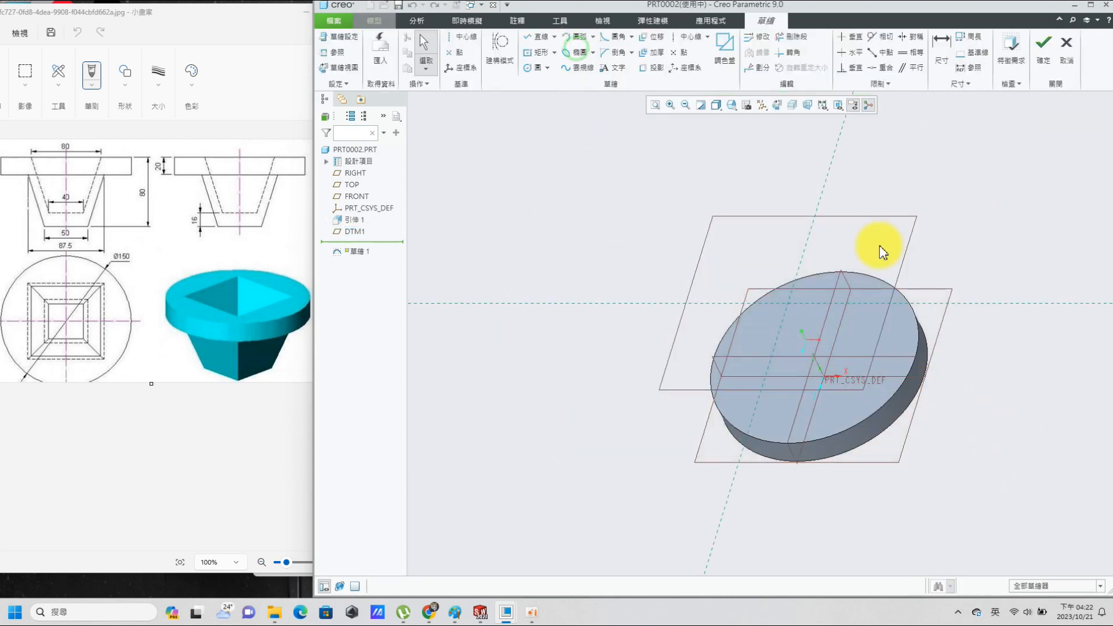
pyautogui.click(903, 329)
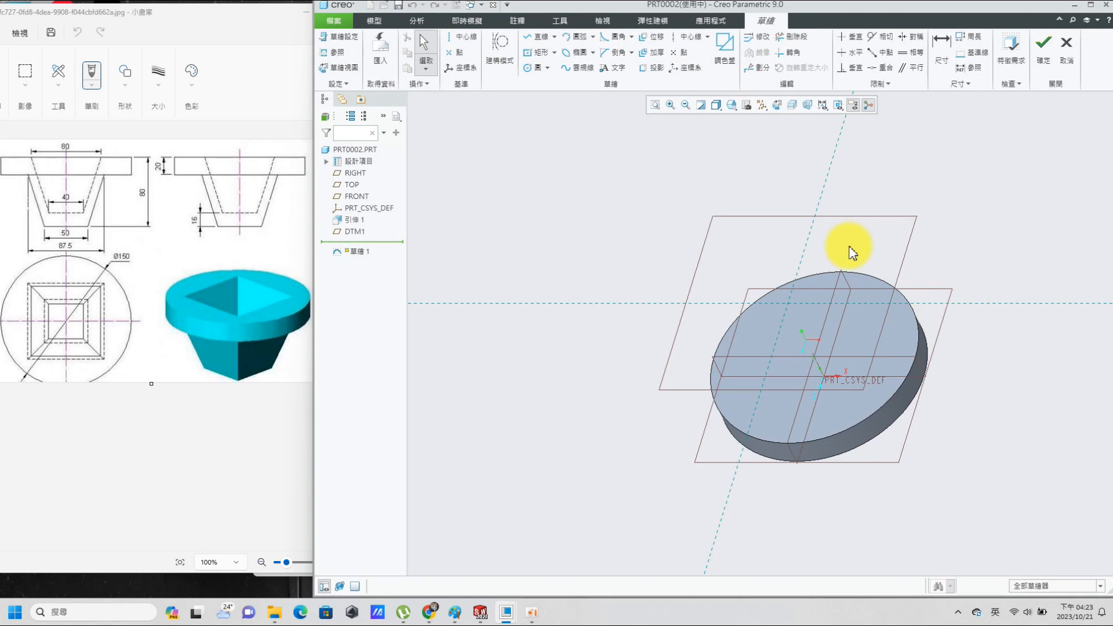
pyautogui.moveTo(887, 380)
pyautogui.mouseDown(button='middle')
pyautogui.moveTo(910, 331)
pyautogui.moveTo(900, 364)
pyautogui.mouseUp(button='middle')
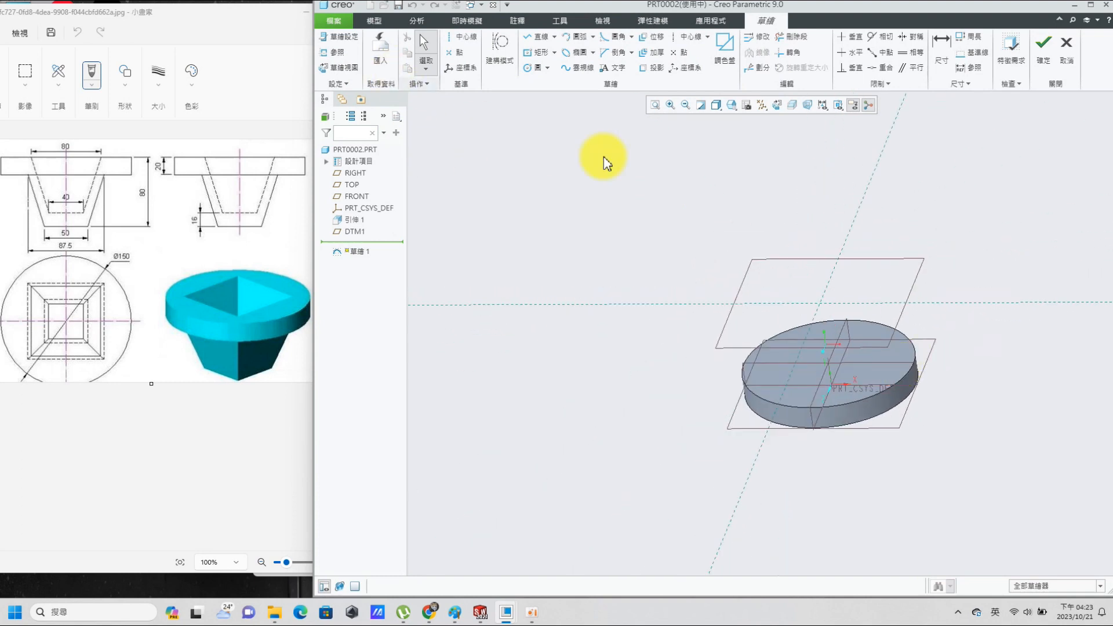
pyautogui.click(1065, 48)
pyautogui.click(574, 326)
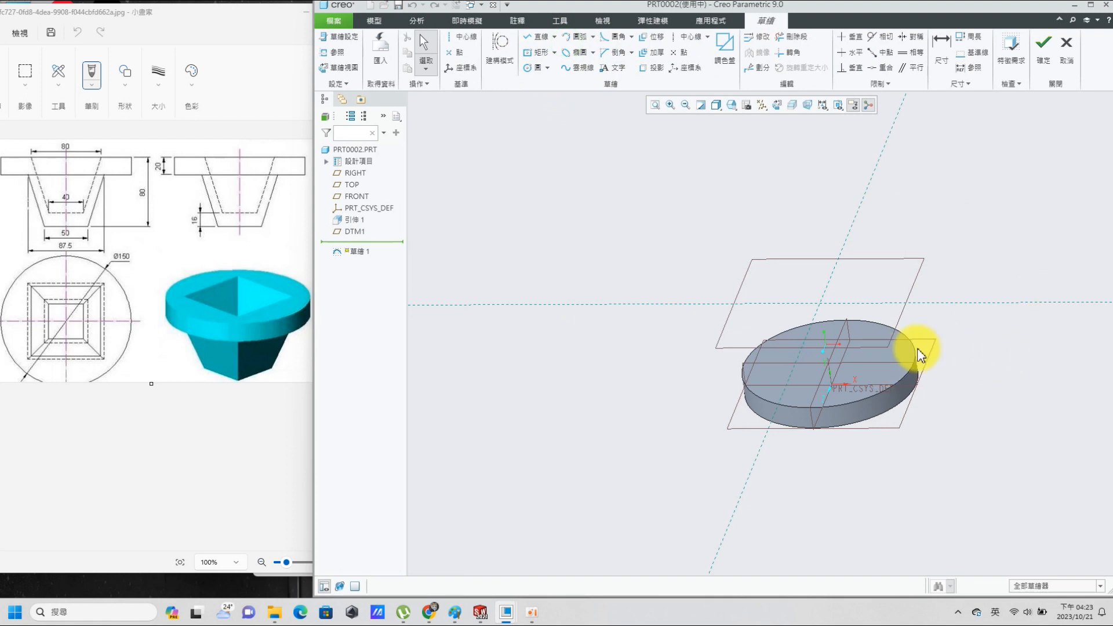
pyautogui.click(1056, 58)
pyautogui.click(570, 324)
pyautogui.click(580, 182)
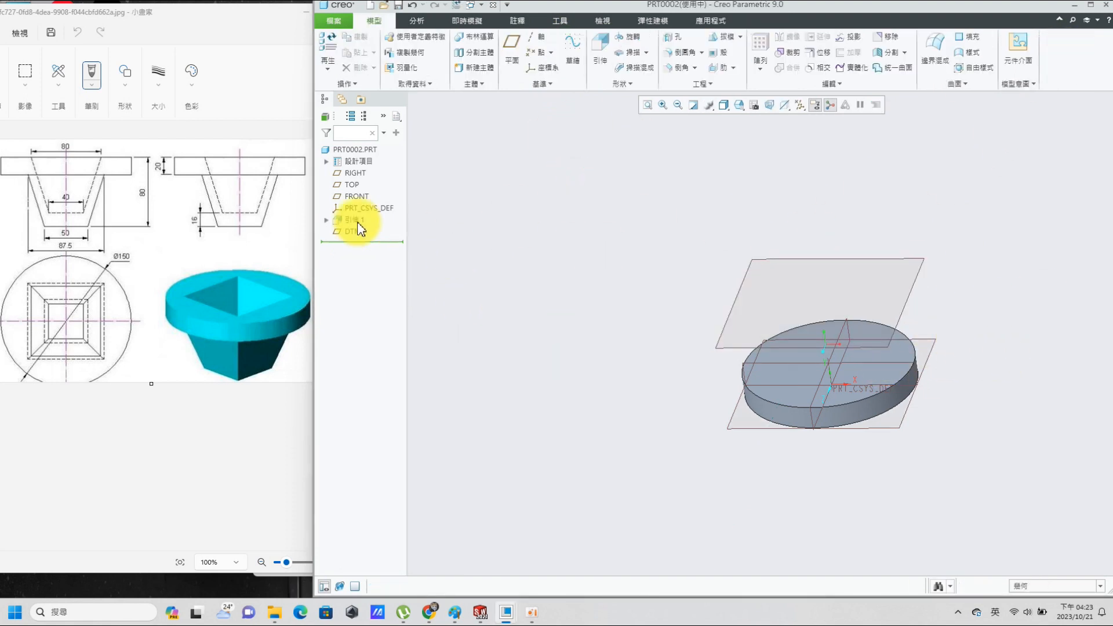
# Step: Start a sketch on the disc's upper face with RIGHT as reference and draw a center rectangle about 82 × 76 mm from the origin
pyautogui.click(571, 44)
pyautogui.click(895, 359)
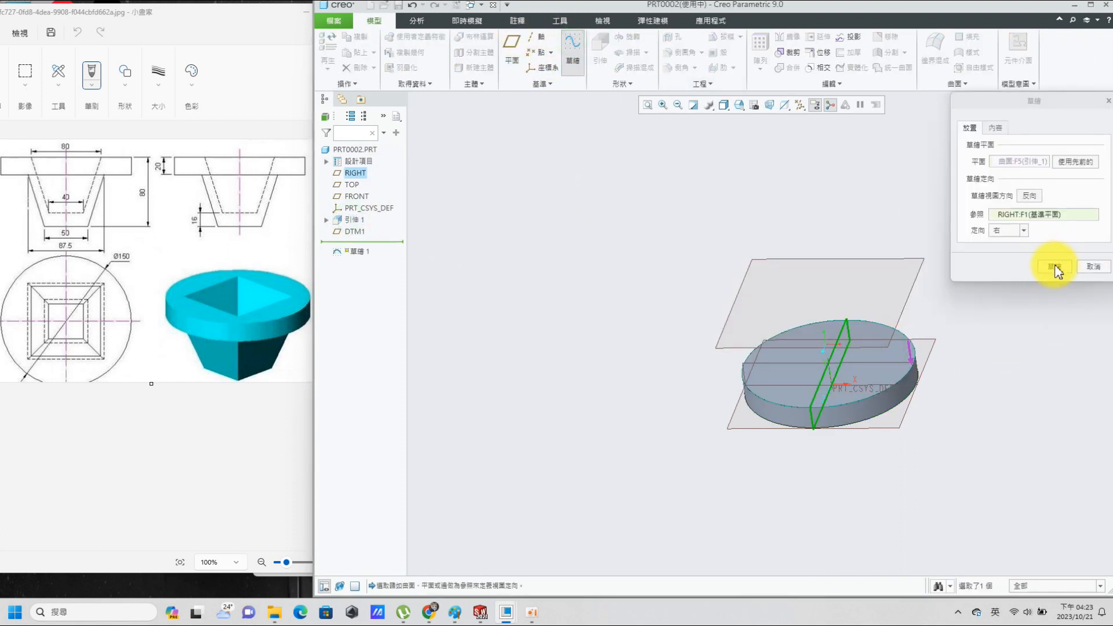
pyautogui.click(1054, 267)
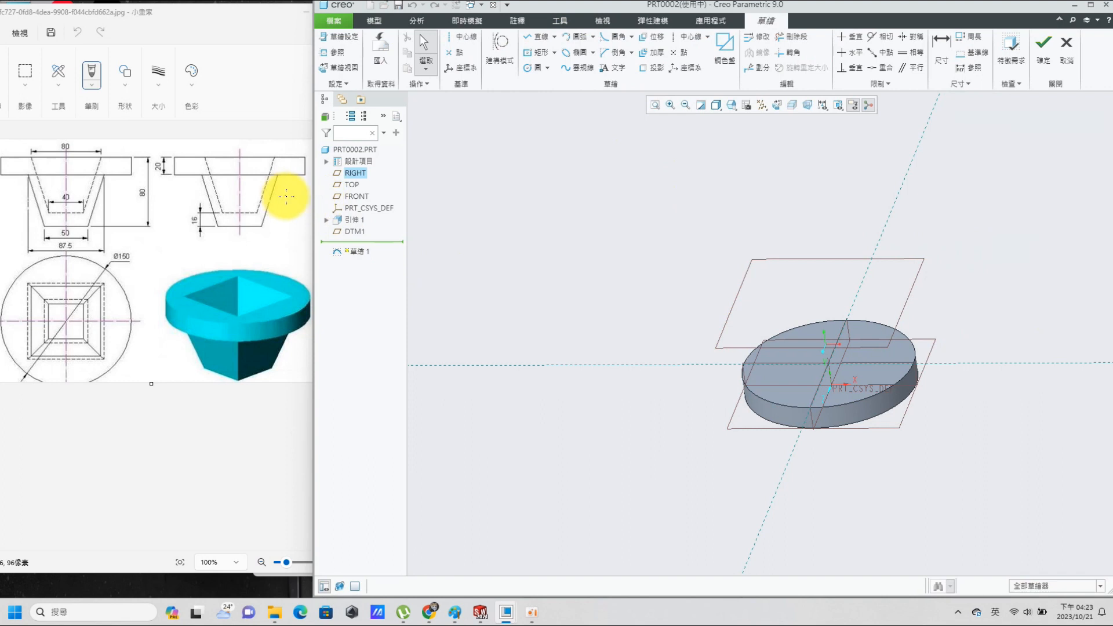
pyautogui.click(341, 68)
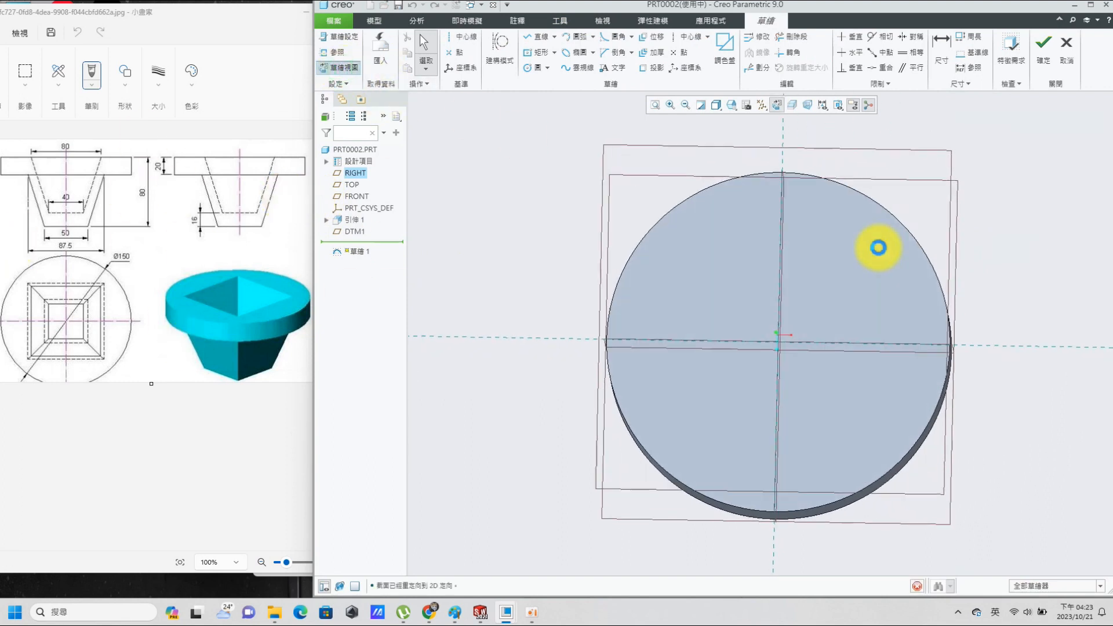
pyautogui.click(532, 54)
pyautogui.click(762, 333)
pyautogui.click(658, 236)
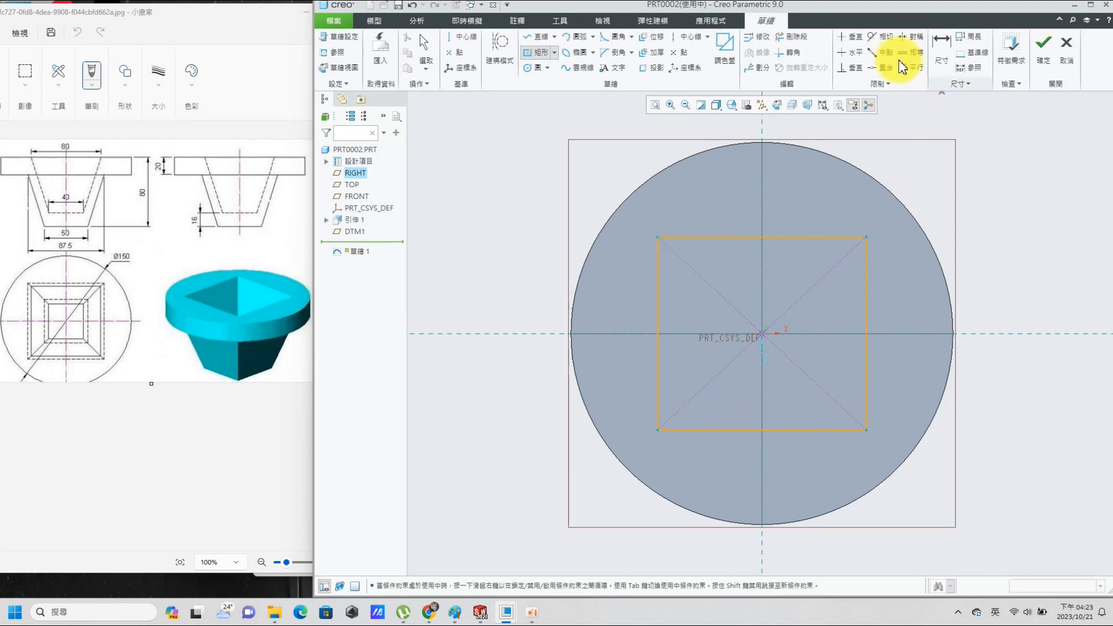
# Step: Make two adjacent sides of the rectangle equal, set the side length to 87.5 mm and finish the sketch
pyautogui.click(911, 53)
pyautogui.click(822, 239)
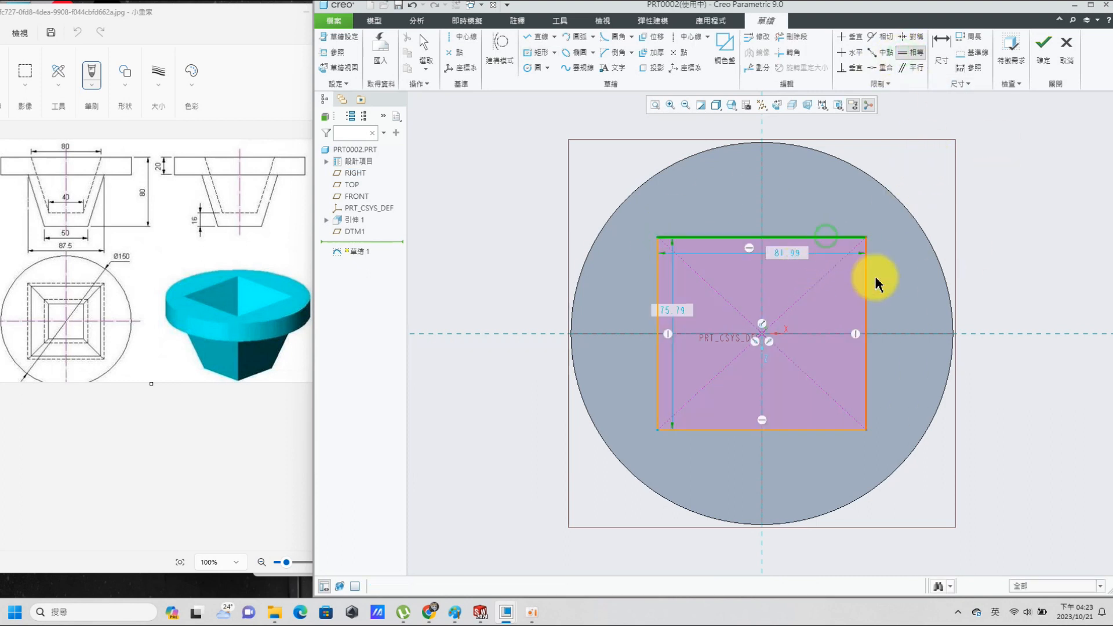
pyautogui.click(864, 298)
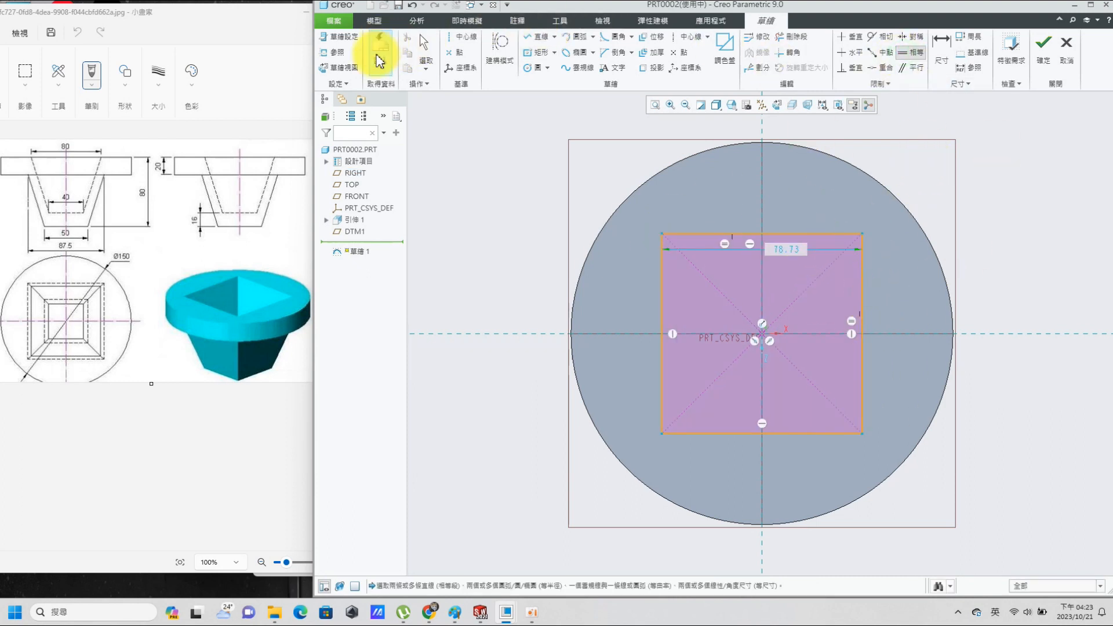
pyautogui.click(426, 44)
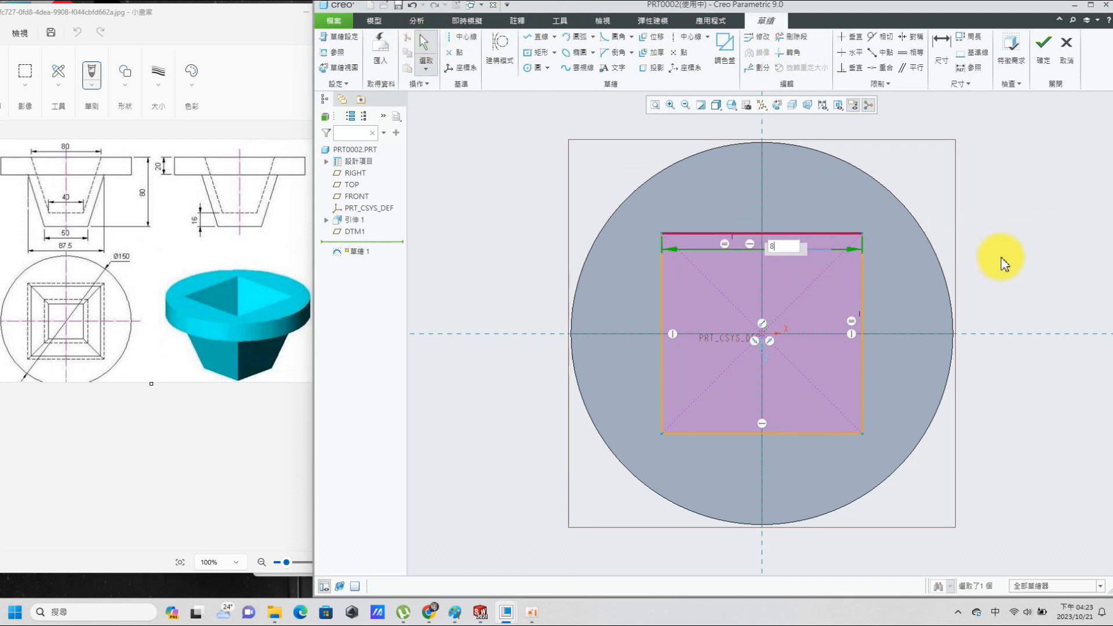
pyautogui.press('Return')
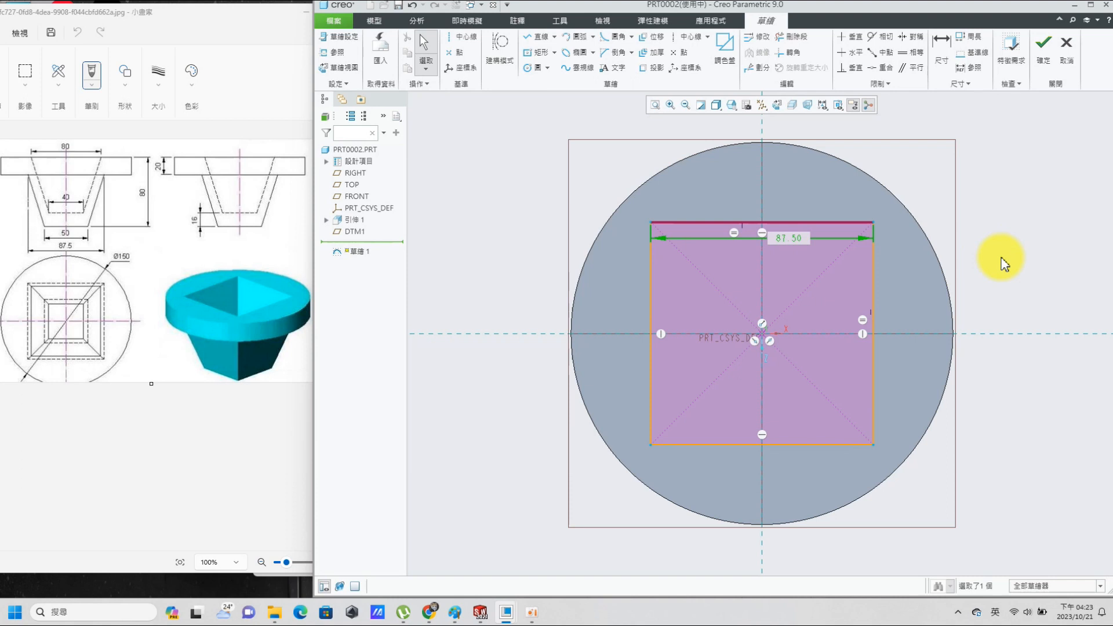
pyautogui.click(1041, 48)
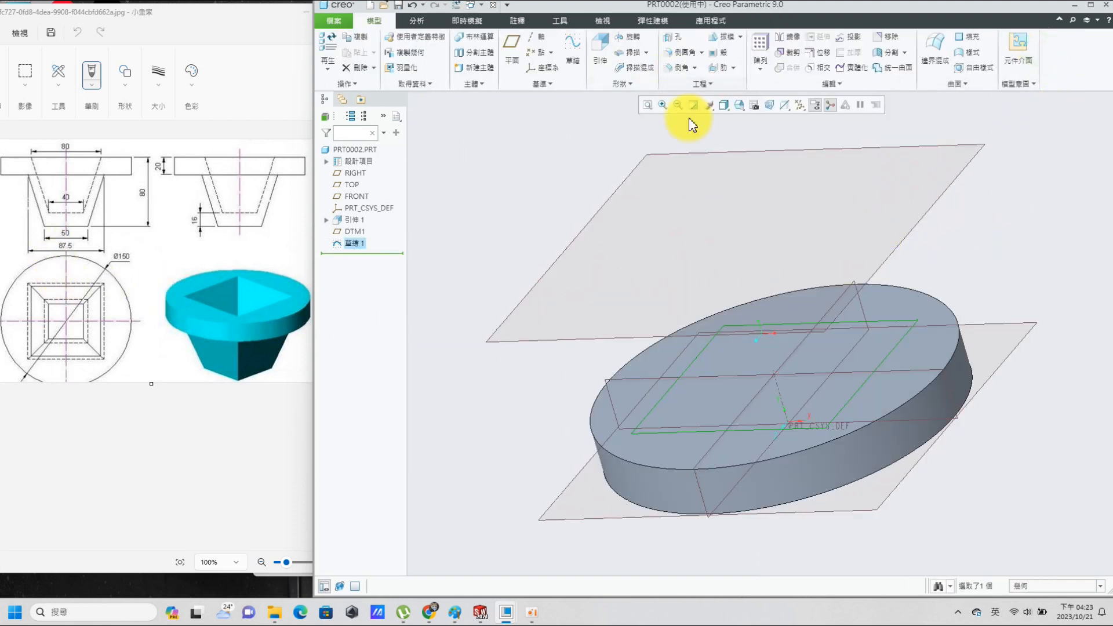
# Step: Start a sketch on datum plane DTM1 and draw a center rectangle from the origin
pyautogui.click(571, 46)
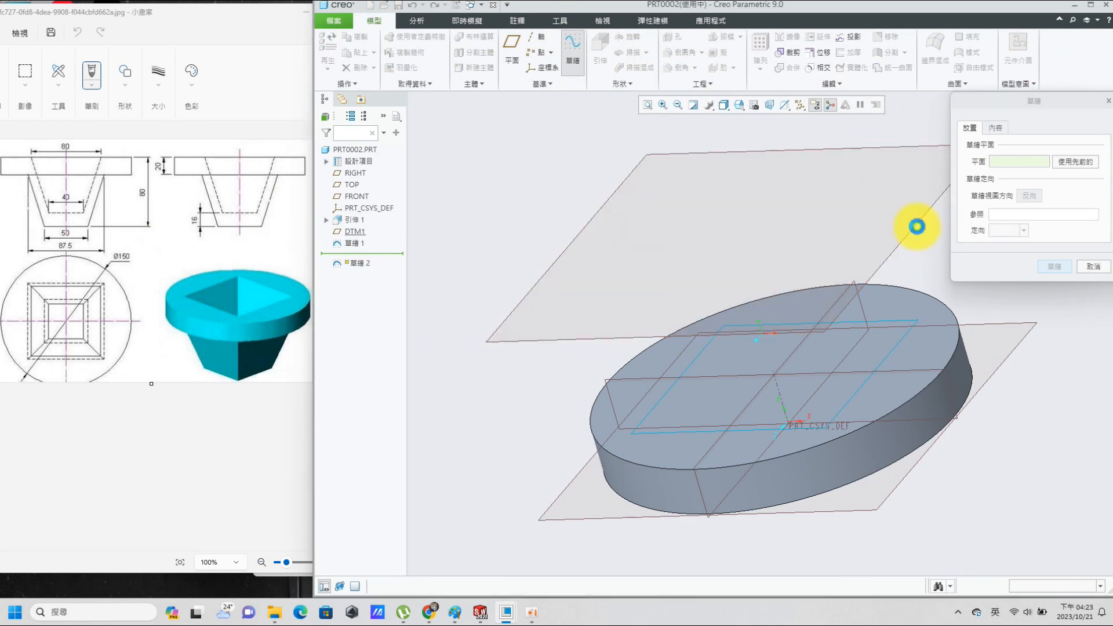
pyautogui.click(915, 225)
pyautogui.click(1063, 271)
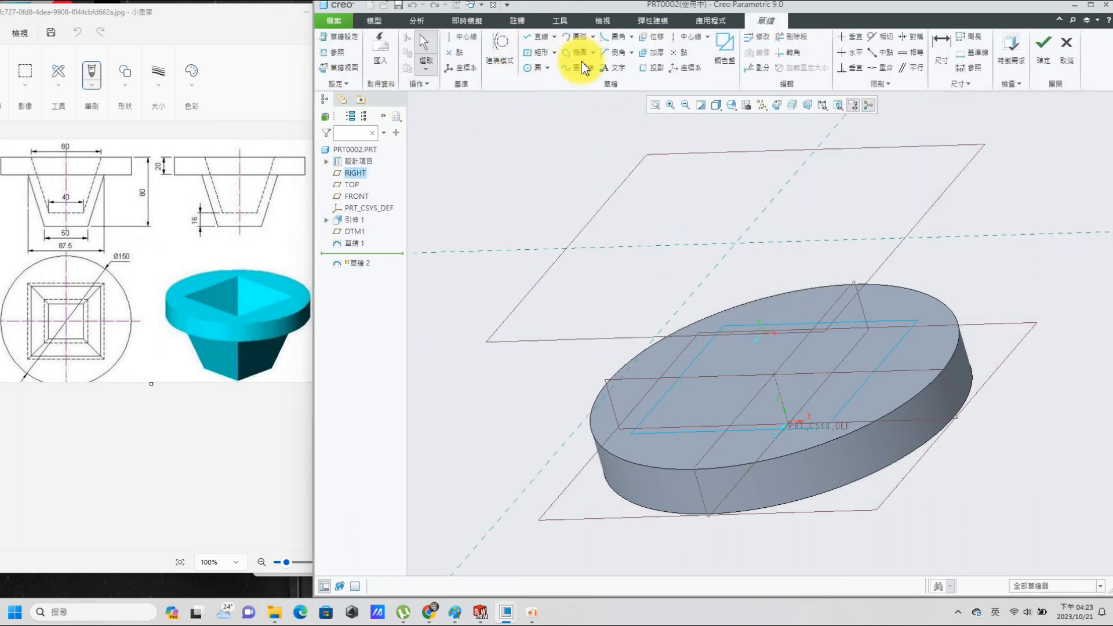
pyautogui.click(528, 93)
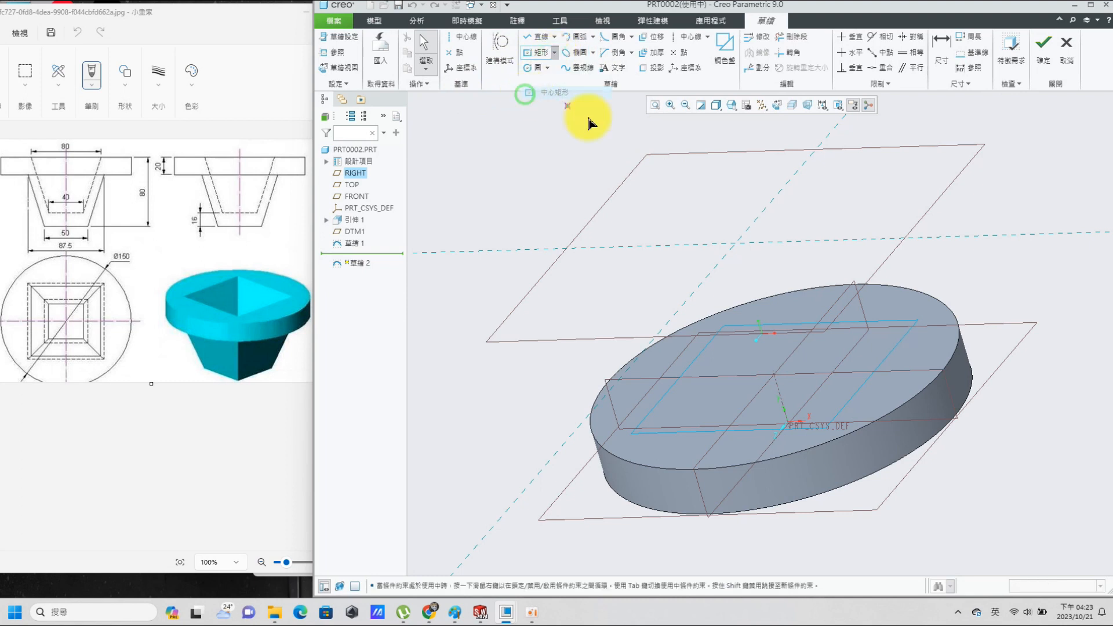
pyautogui.click(737, 246)
pyautogui.click(837, 196)
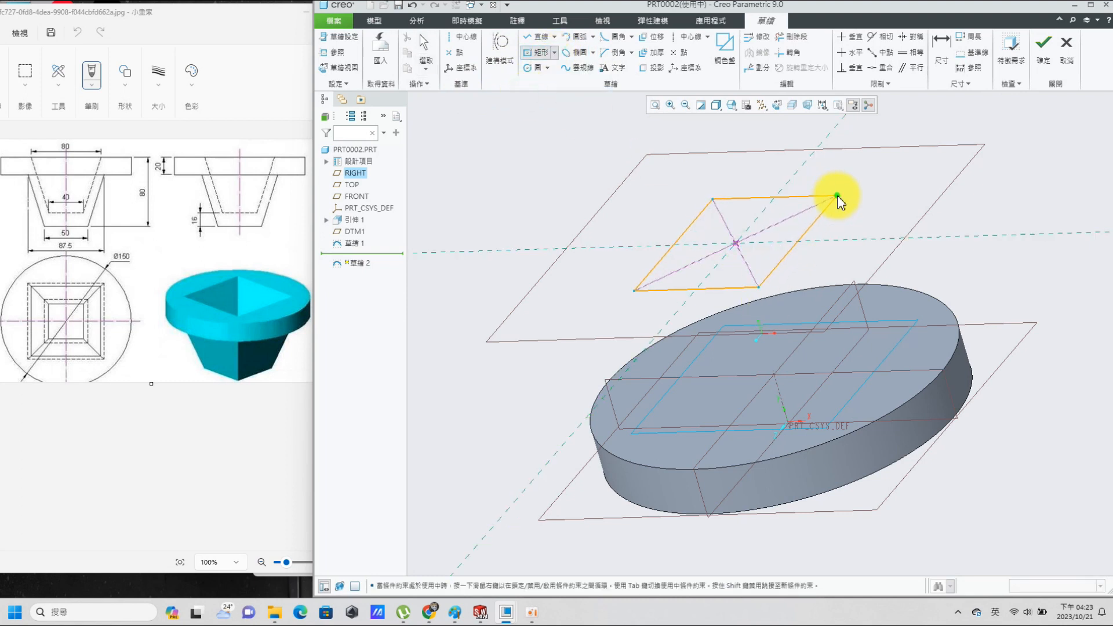
# Step: Make two adjacent sides of the rectangle equal, set the side length to 50 mm and finish the sketch
pyautogui.click(912, 52)
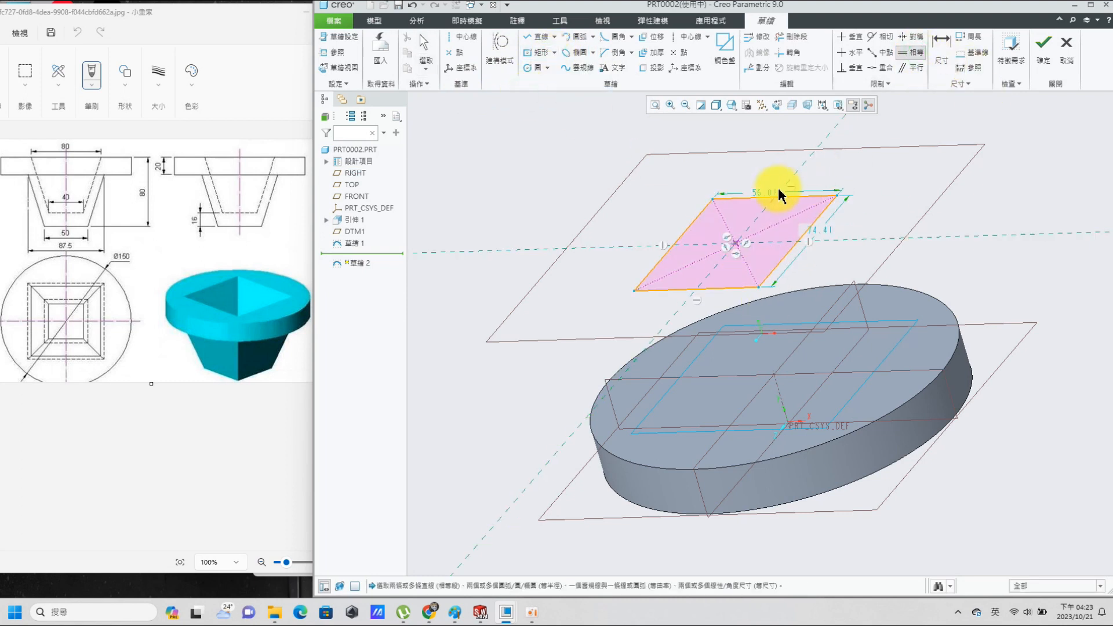
pyautogui.click(814, 198)
pyautogui.click(828, 211)
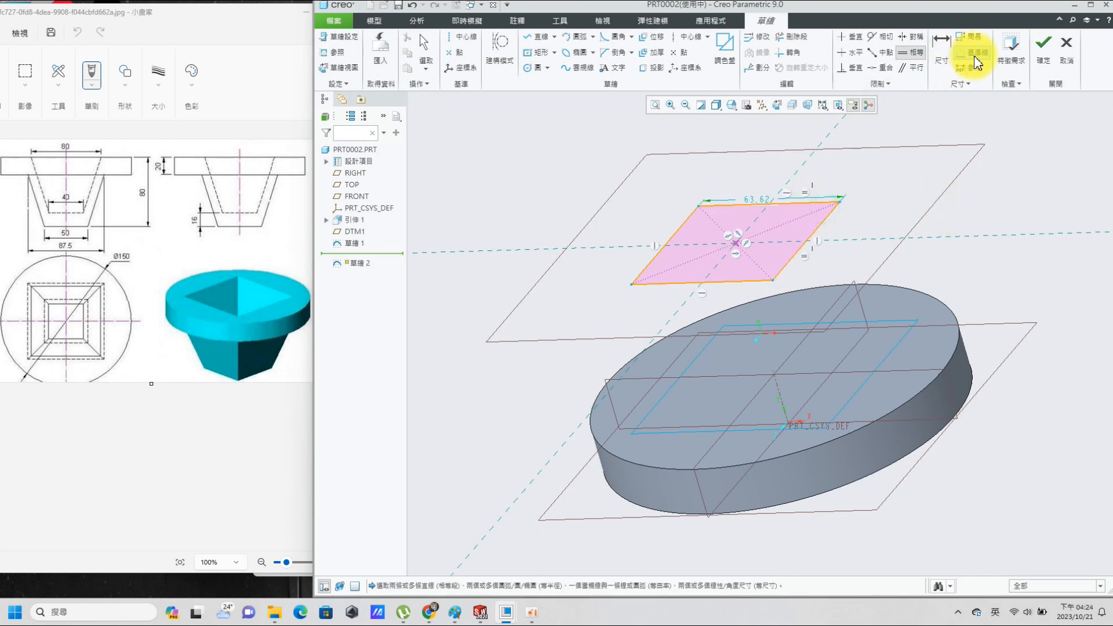
pyautogui.click(425, 46)
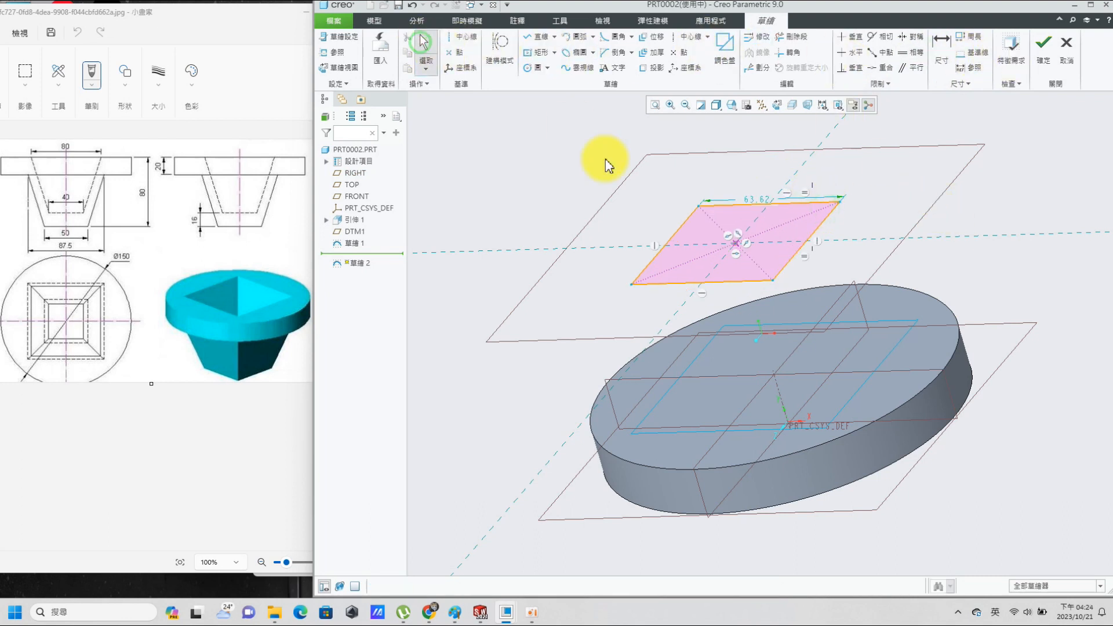
pyautogui.doubleClick(750, 203)
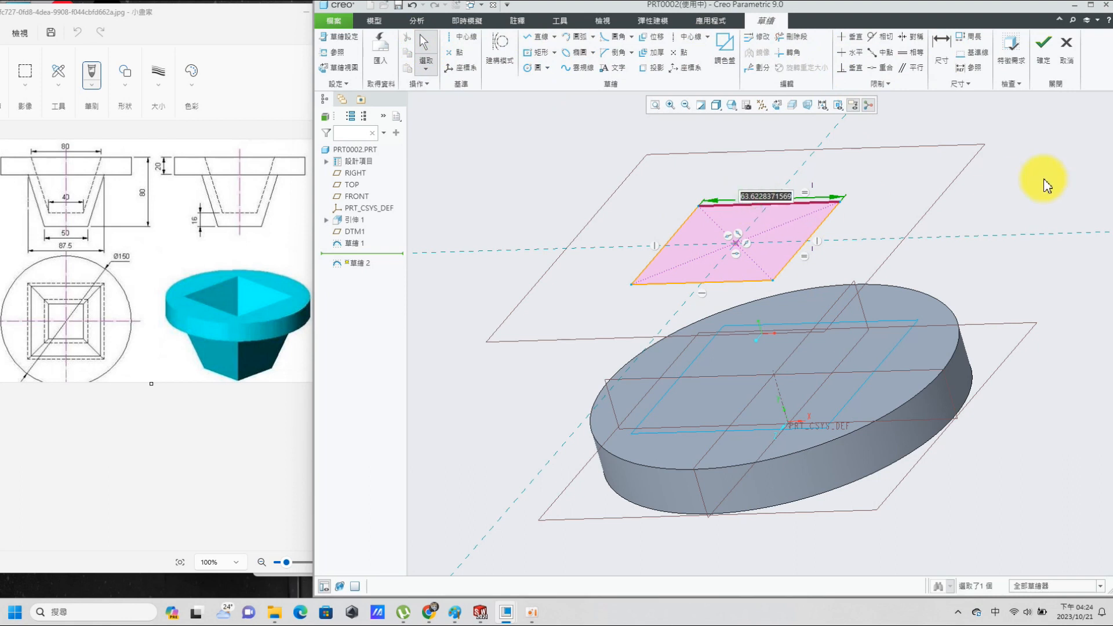
pyautogui.write('50')
pyautogui.press('Return')
pyautogui.click(1046, 48)
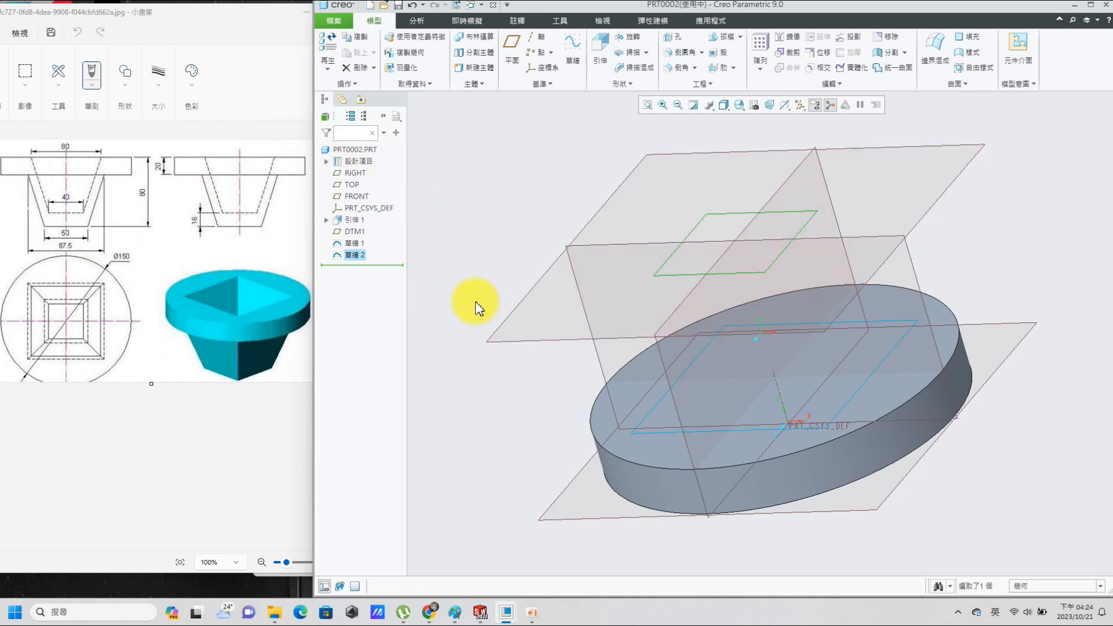
# Step: Start a sketch on the FRONT plane with RIGHT as reference, add DTM1 as a sketch reference and orient the view to the sketch
pyautogui.click(574, 41)
pyautogui.click(919, 264)
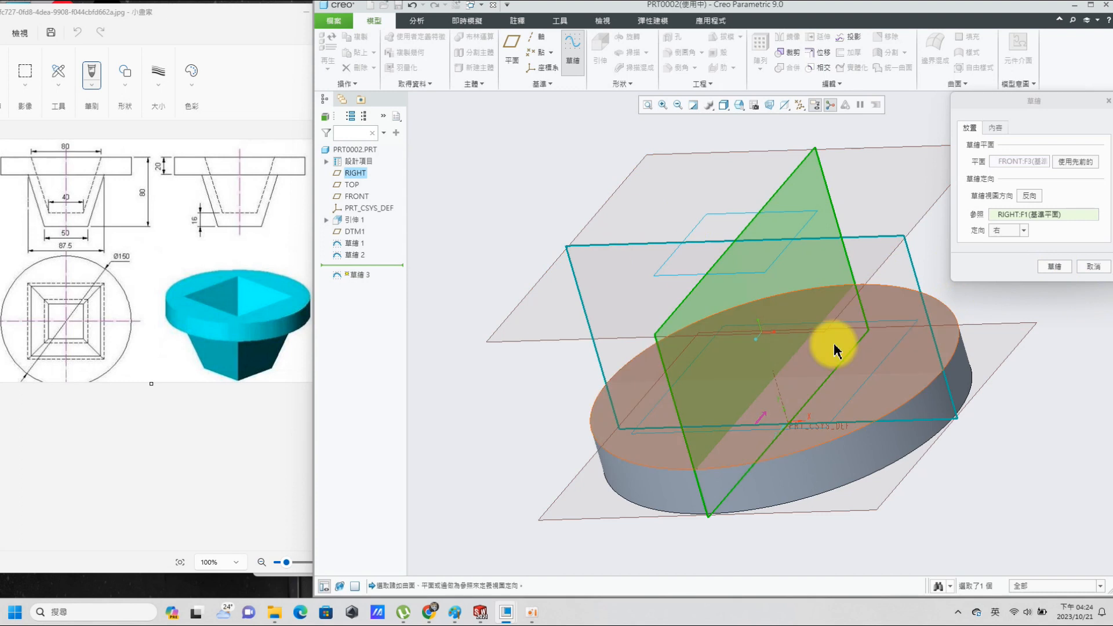
pyautogui.click(1054, 267)
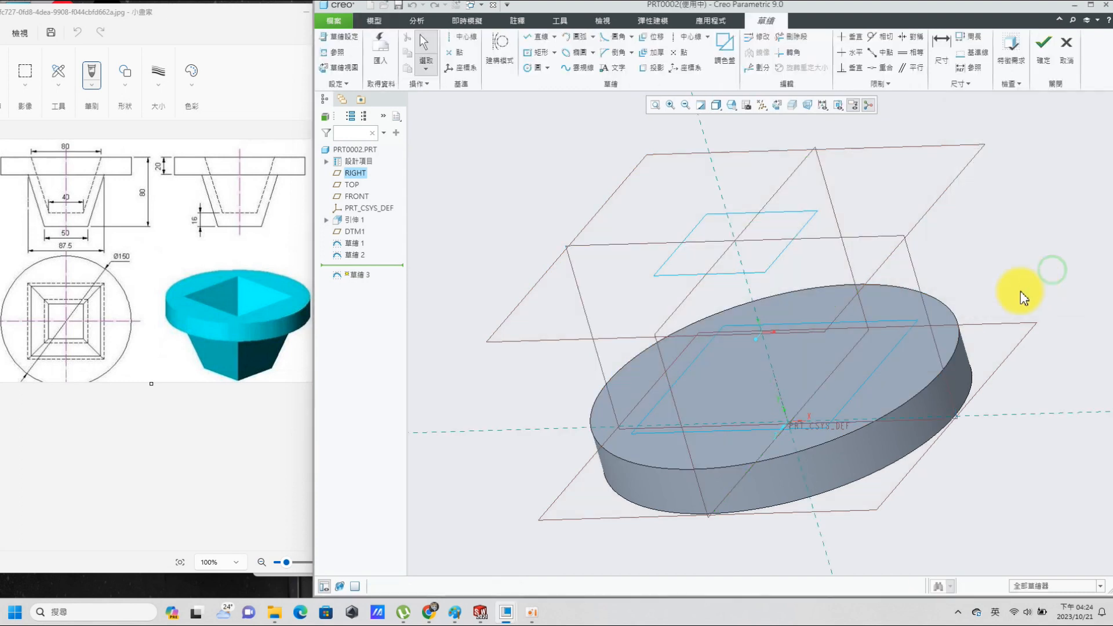
pyautogui.click(338, 51)
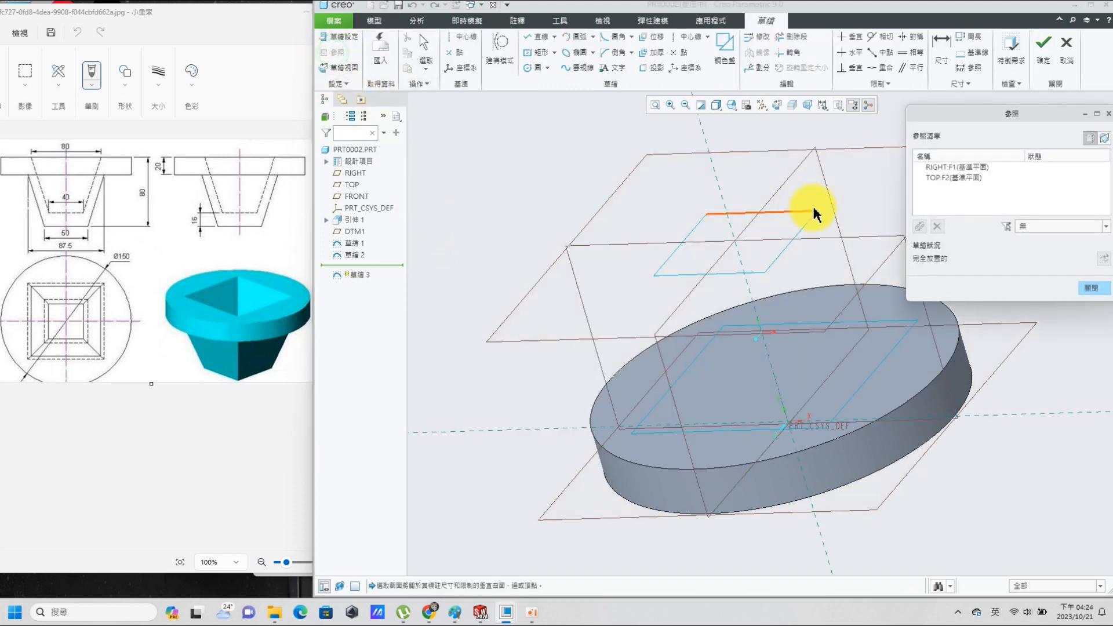
pyautogui.click(529, 340)
pyautogui.click(1090, 287)
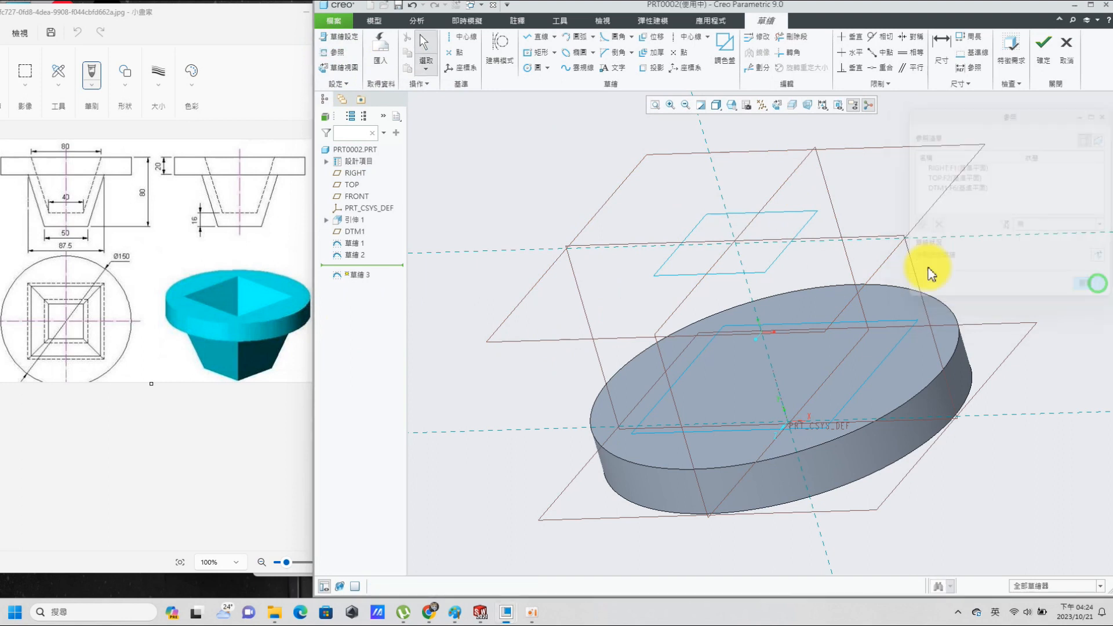
pyautogui.click(342, 68)
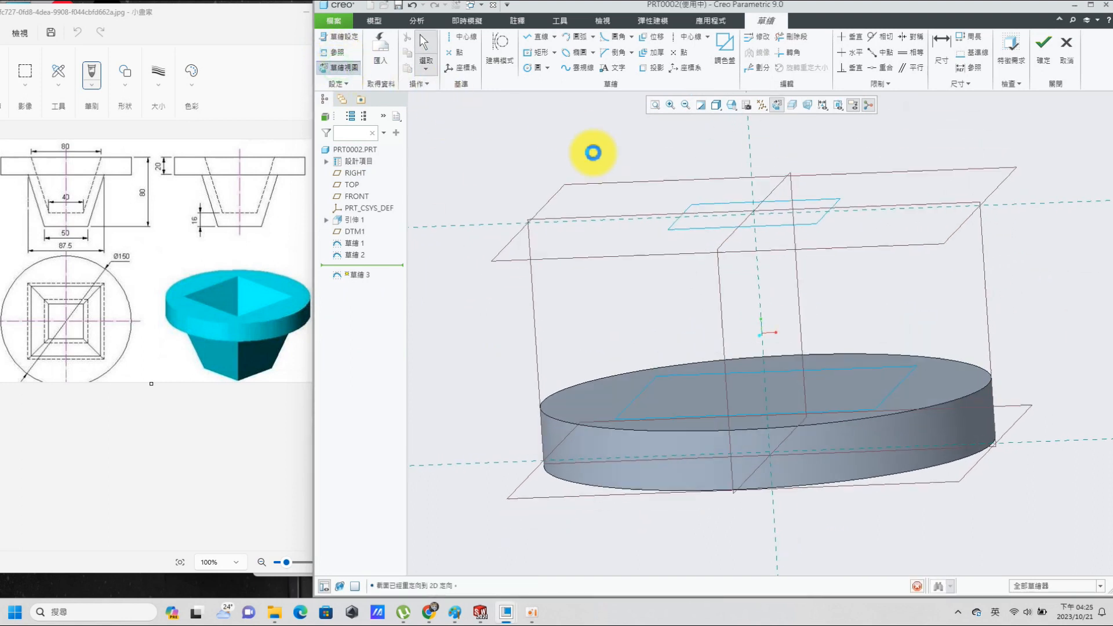
# Step: Draw a vertical line on the center axis from the disc's upper face to DTM1 and finish the sketch
pyautogui.click(532, 41)
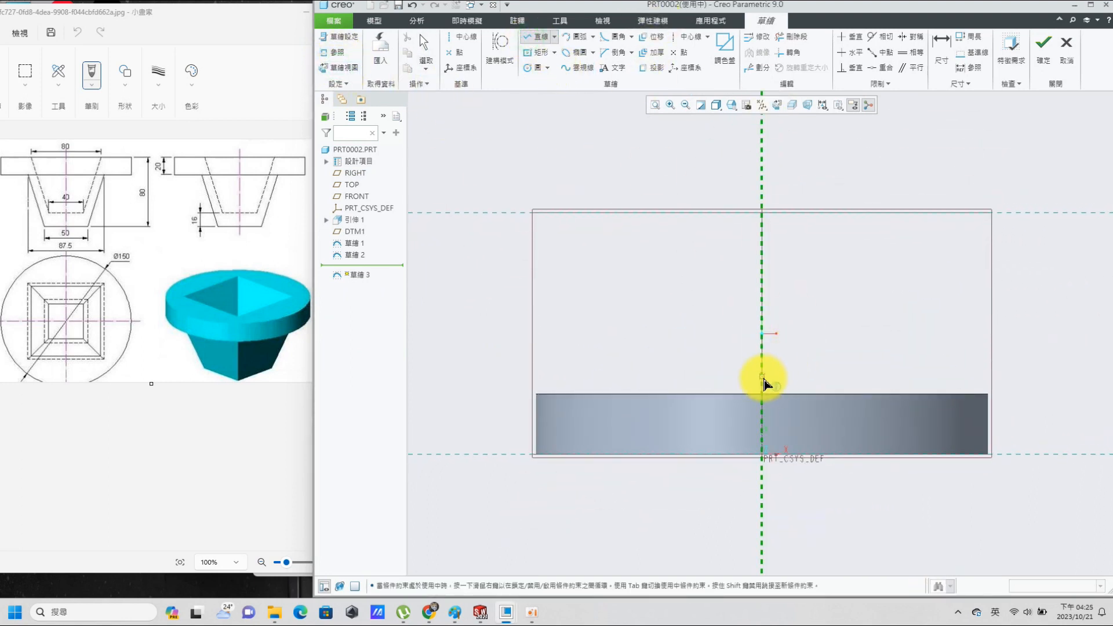
pyautogui.click(762, 394)
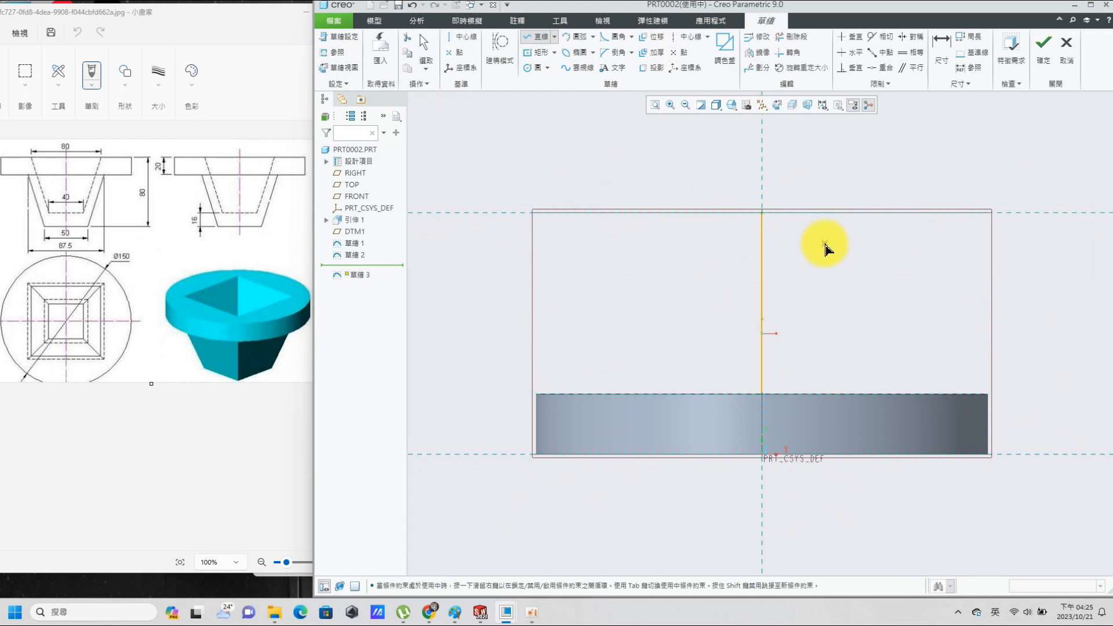
pyautogui.click(1038, 54)
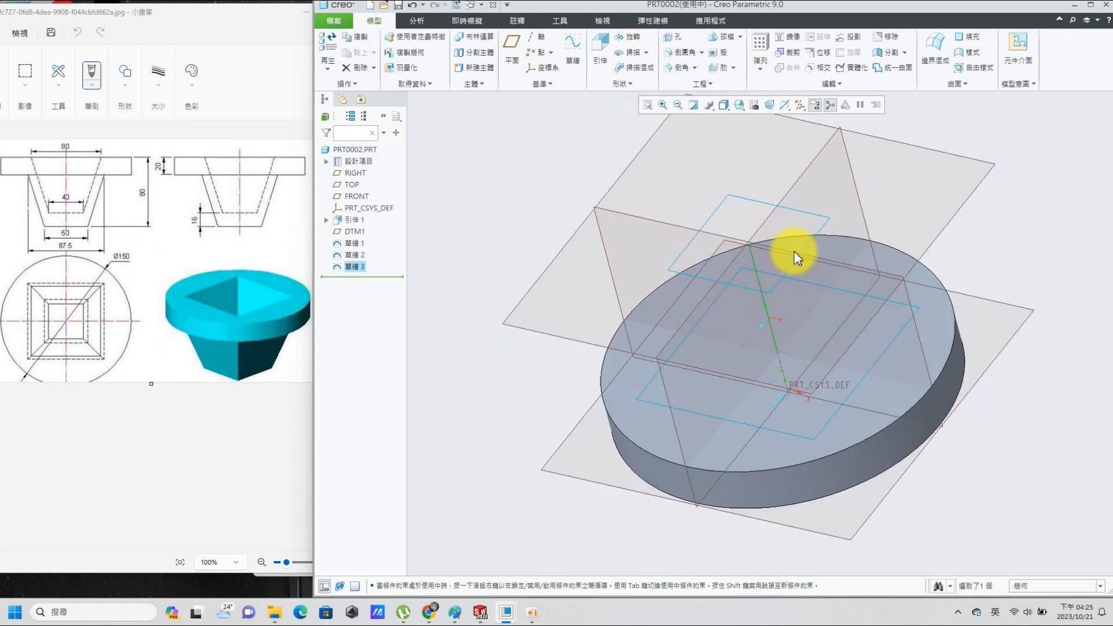
# Step: Start a solid swept blend along the vertical line, using selected sections with the 87.5 mm square as the first section
pyautogui.click(636, 67)
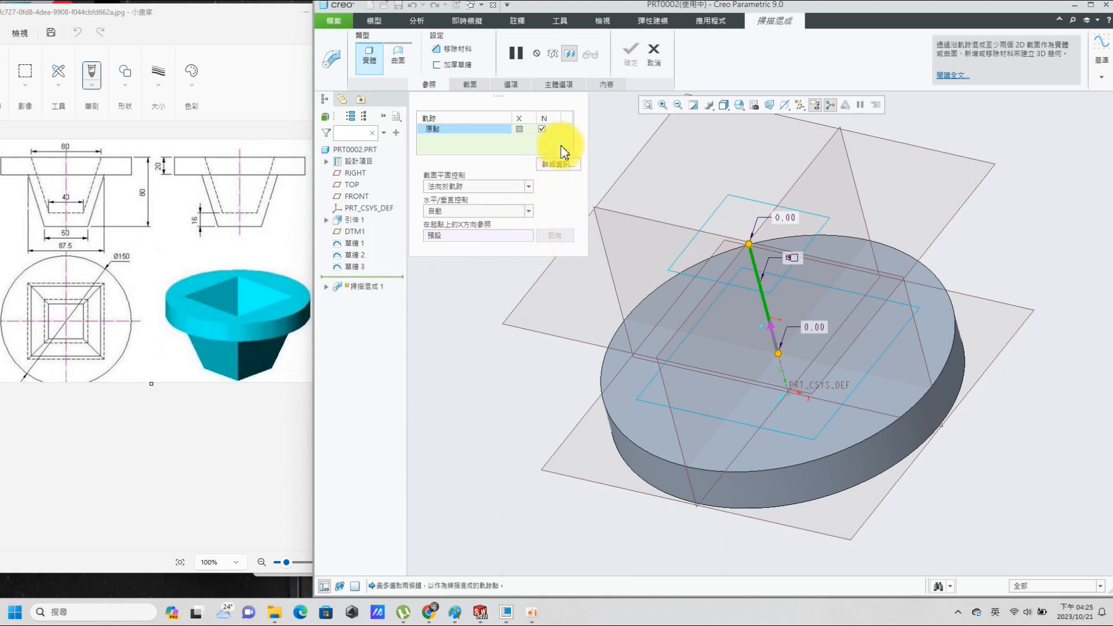
pyautogui.click(479, 93)
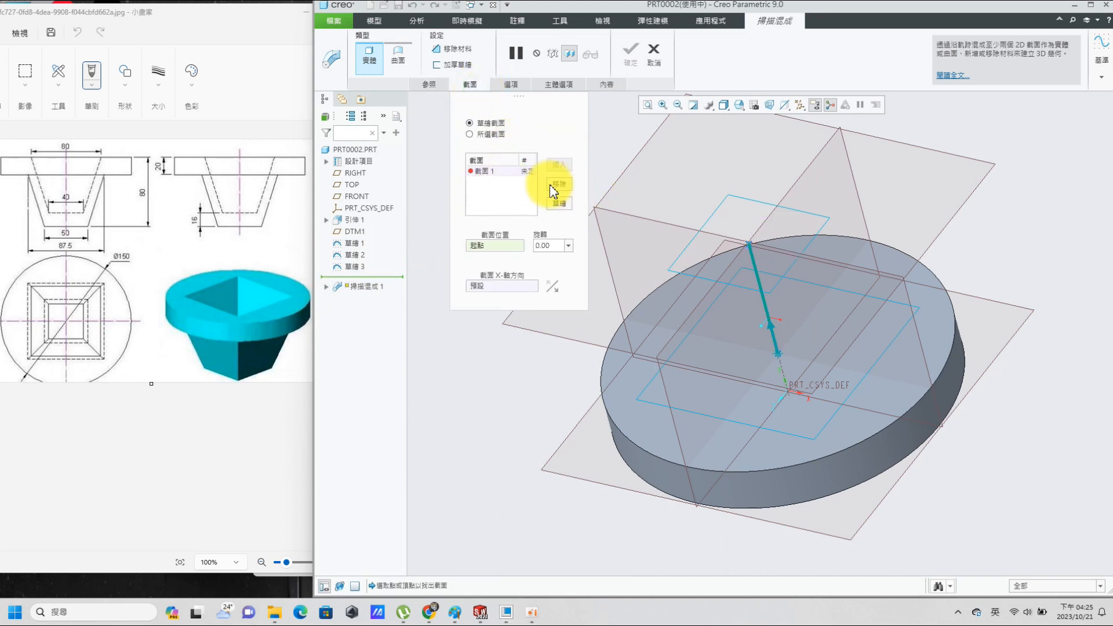
pyautogui.click(470, 134)
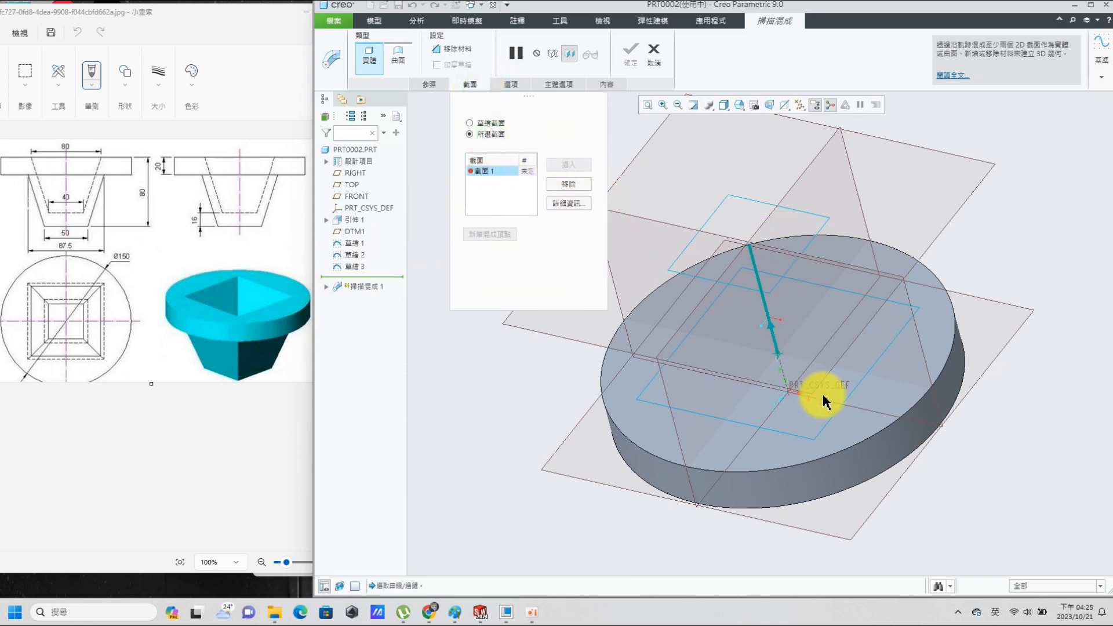
pyautogui.click(795, 436)
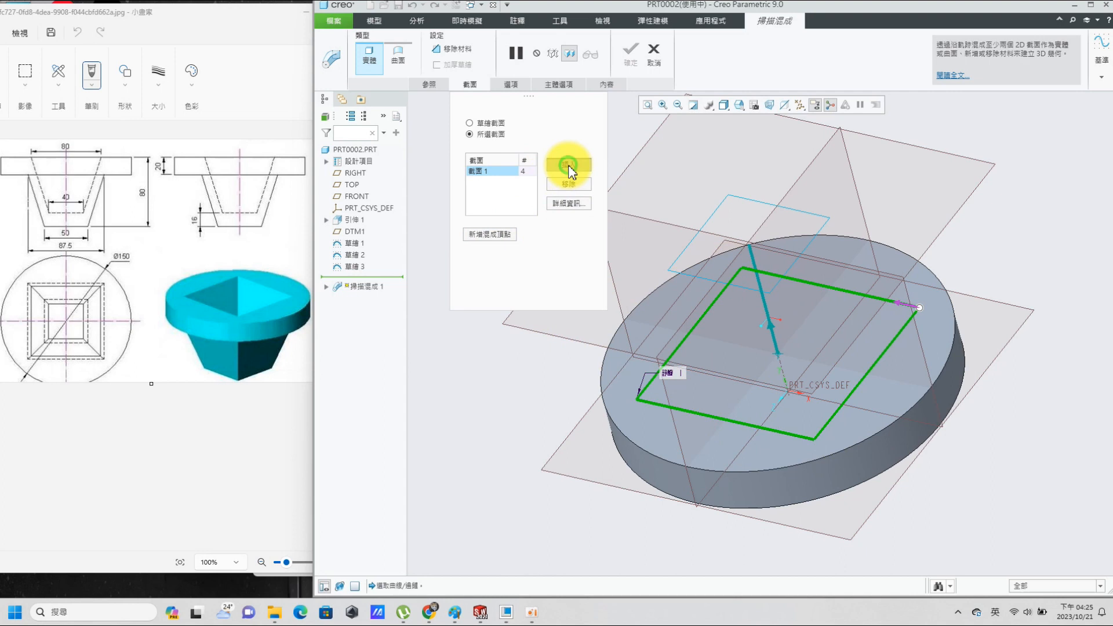
# Step: Add the 50 mm square as the second section, move its start point to the corner matching the first section and complete the swept blend
pyautogui.click(490, 181)
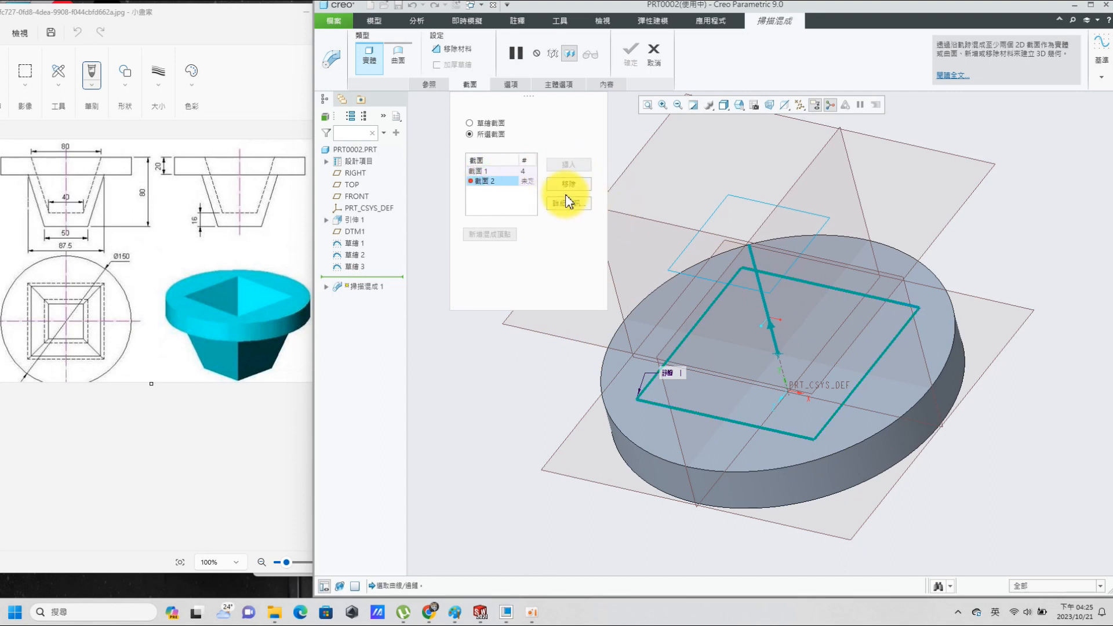
pyautogui.click(826, 218)
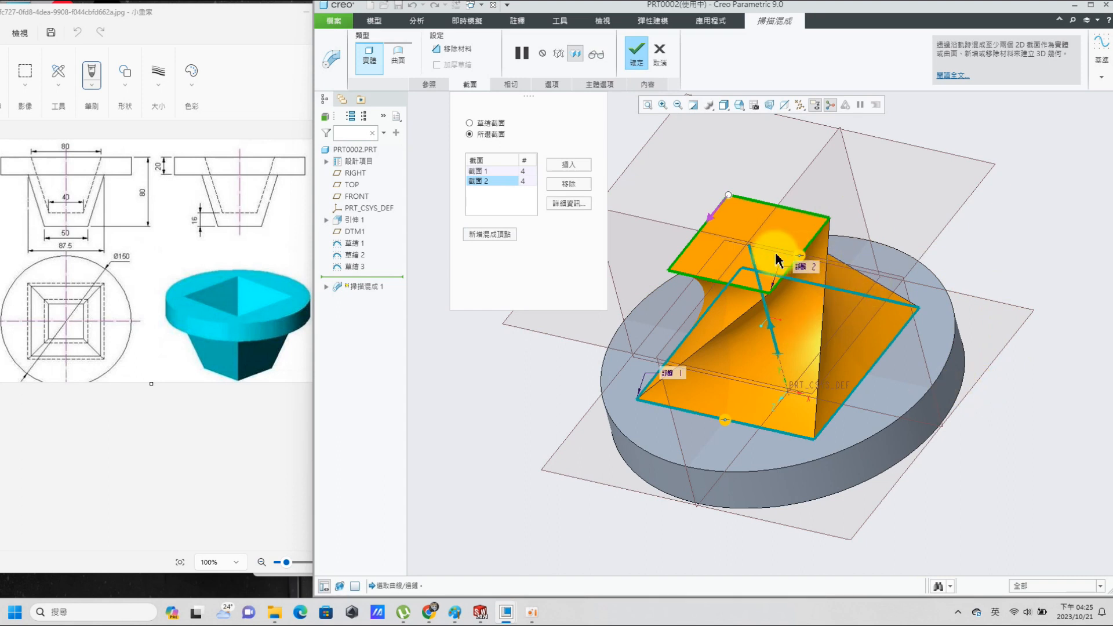
pyautogui.moveTo(730, 200); pyautogui.dragTo(830, 219)
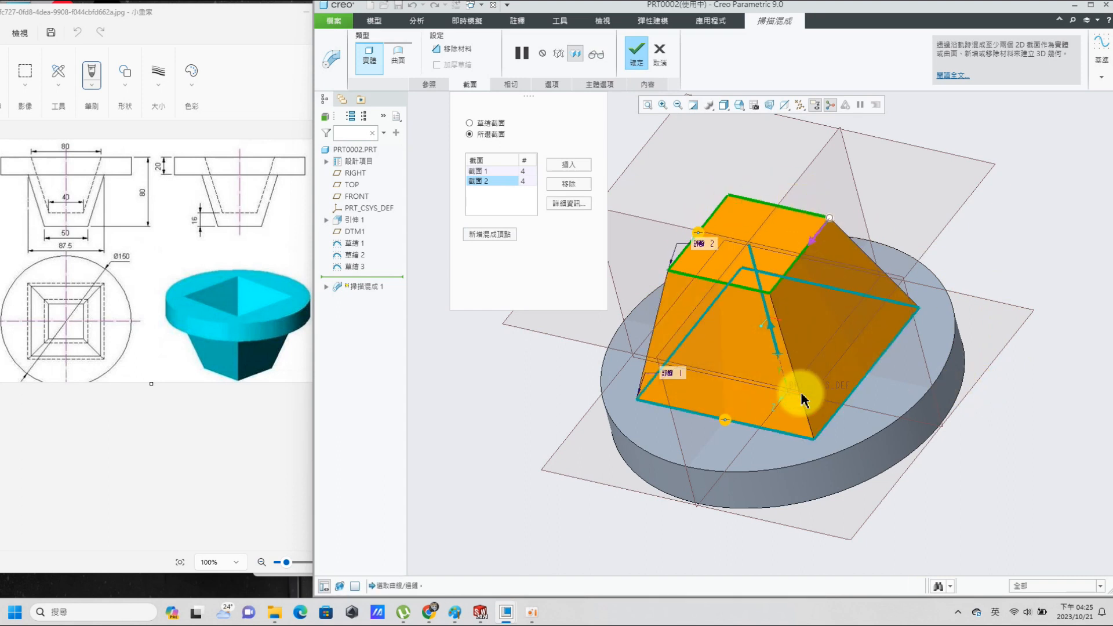
pyautogui.click(637, 52)
pyautogui.click(1049, 219)
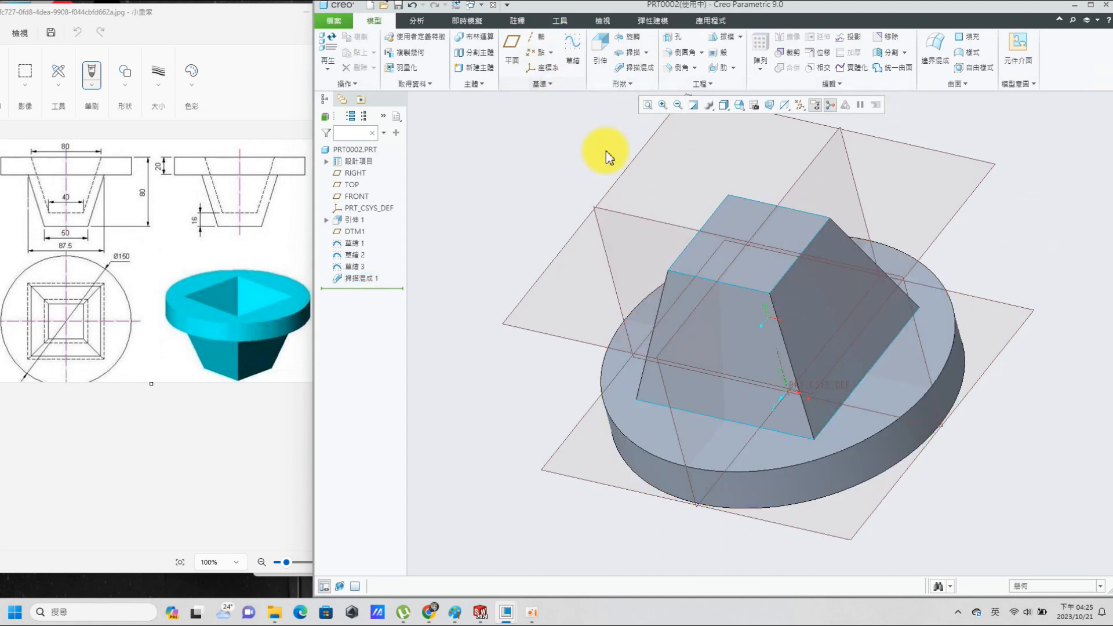
# Step: Create a datum plane offset 16 mm from DTM1 towards the disc
pyautogui.click(951, 226)
pyautogui.click(511, 47)
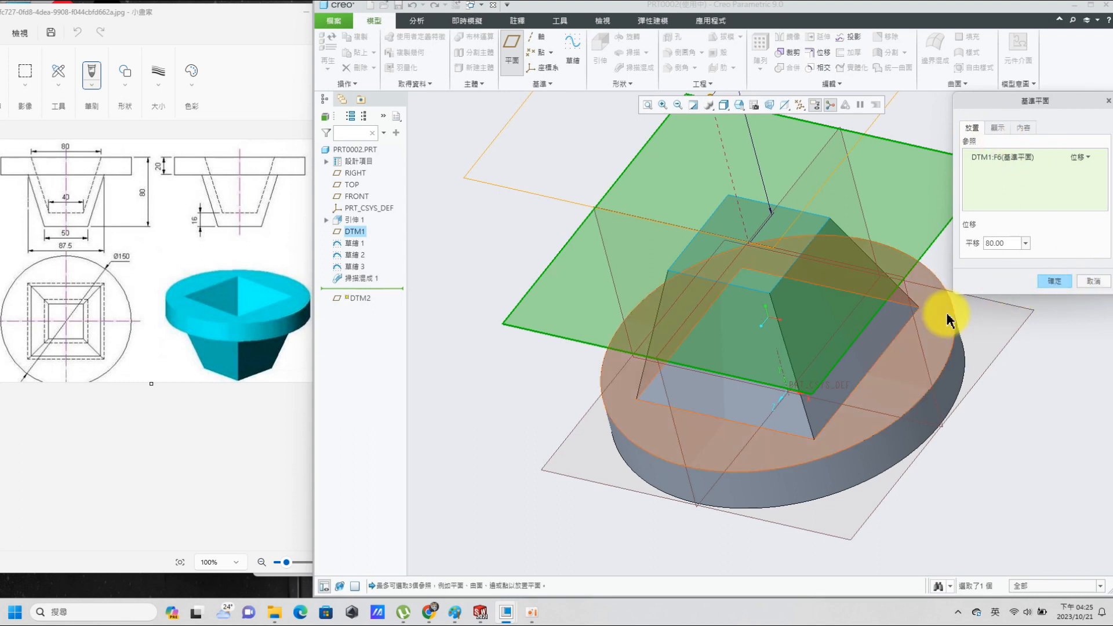
pyautogui.doubleClick(1001, 244)
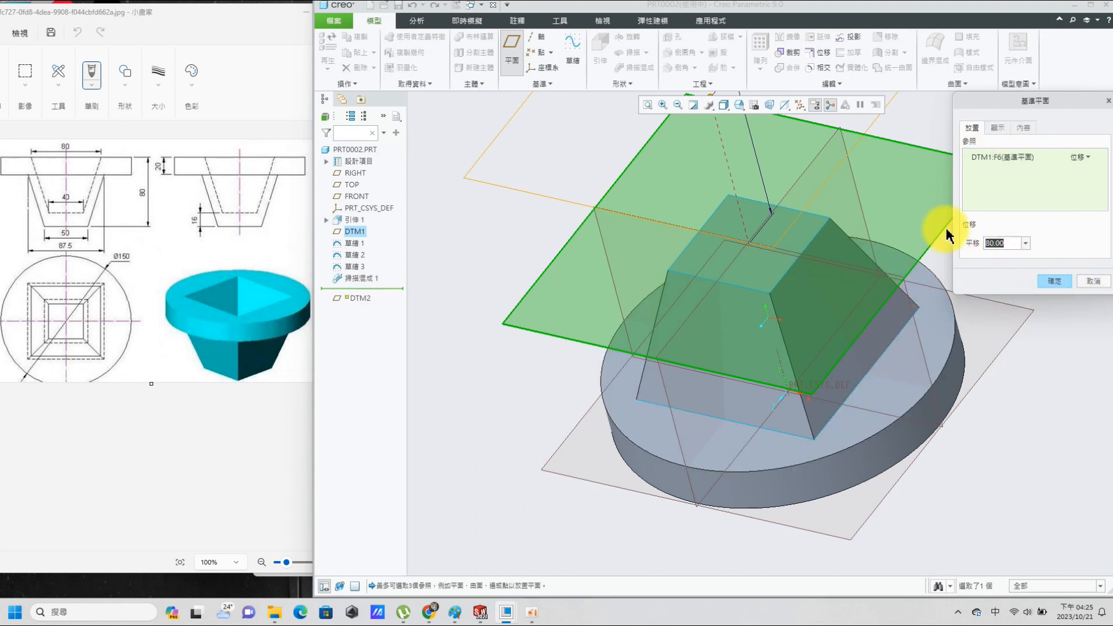
pyautogui.write('1')
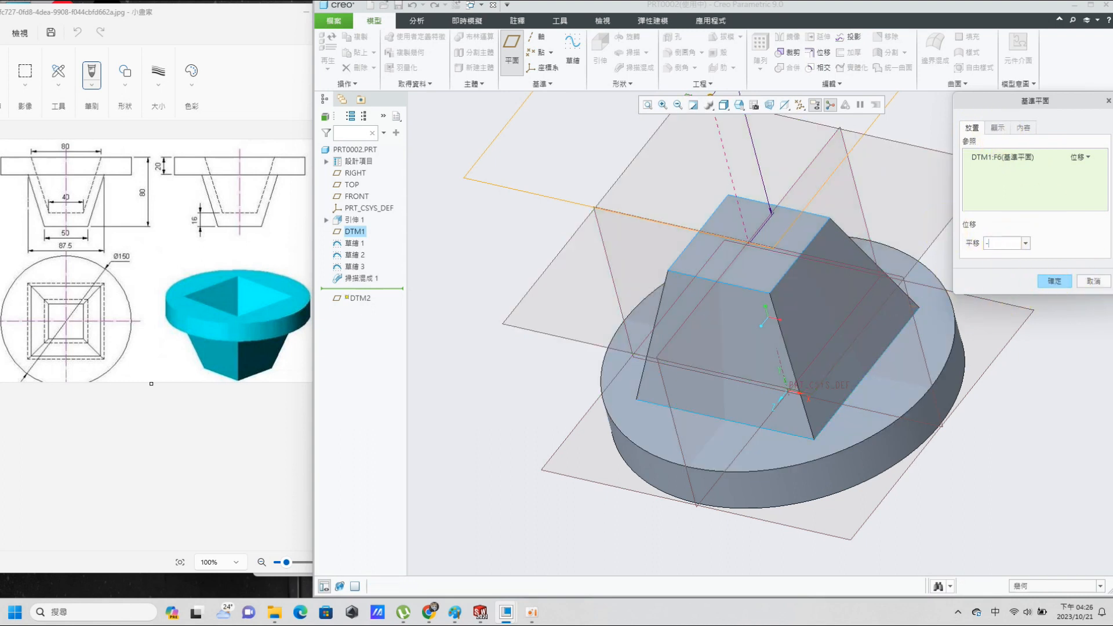
pyautogui.write('-6')
pyautogui.press('Return')
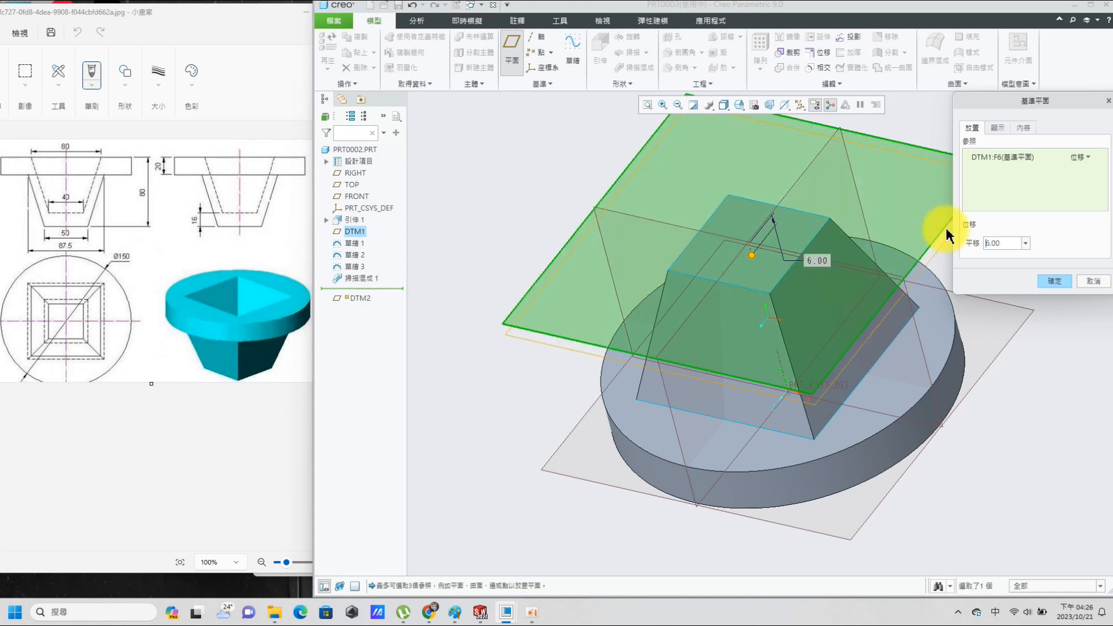
pyautogui.write('16')
pyautogui.press('Return')
pyautogui.click(1054, 281)
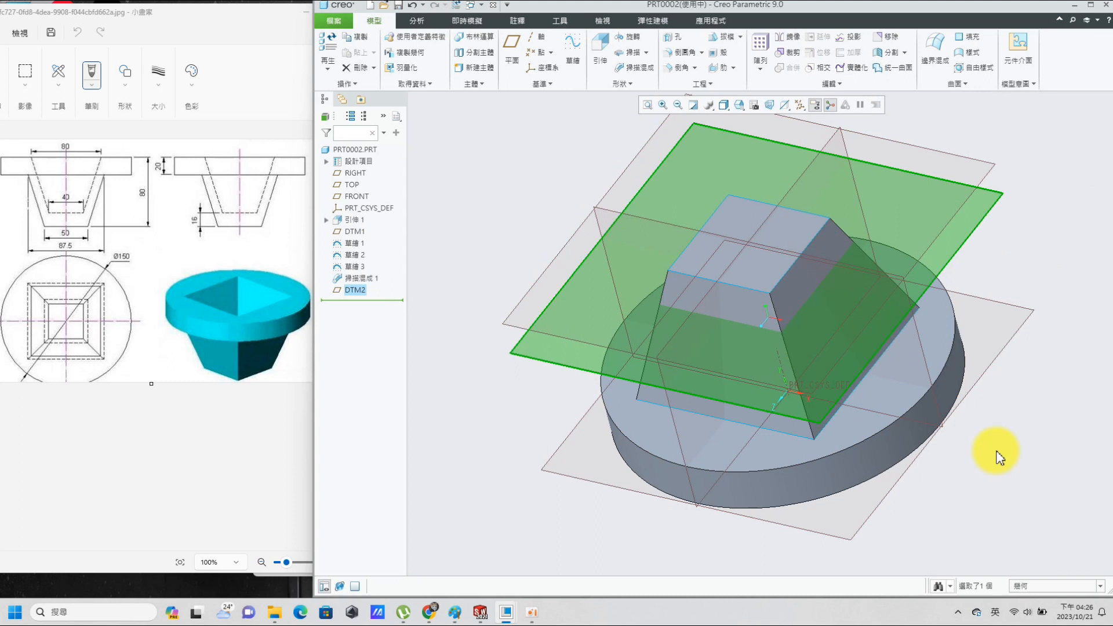
# Step: Hide datum plane DTM1
pyautogui.moveTo(1036, 459); pyautogui.dragTo(785, 290, button='middle')
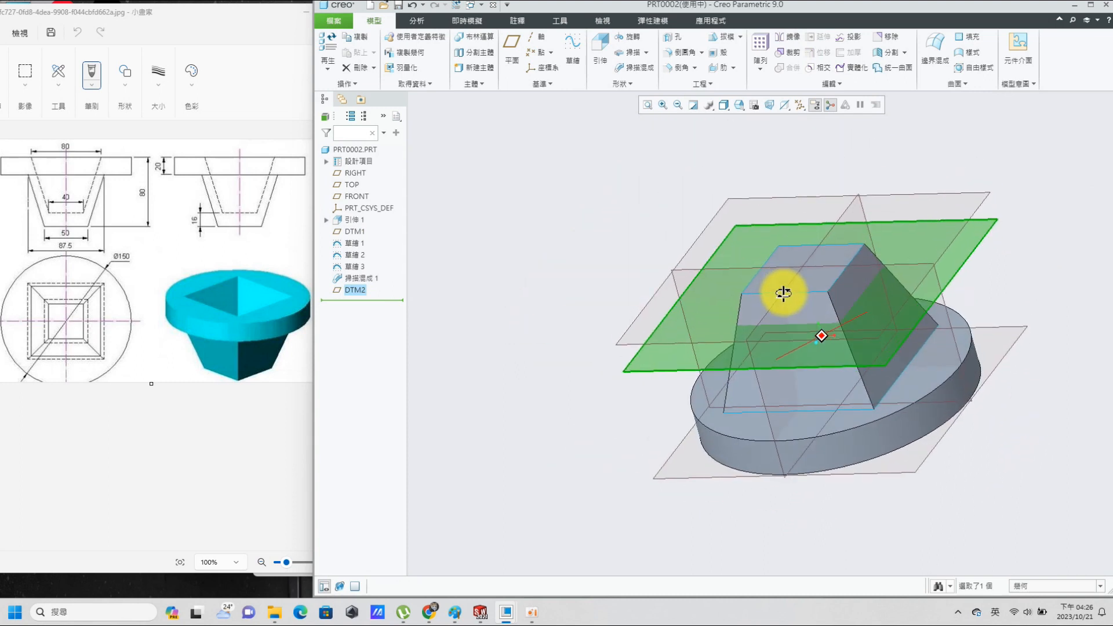
pyautogui.click(358, 231)
pyautogui.click(396, 193)
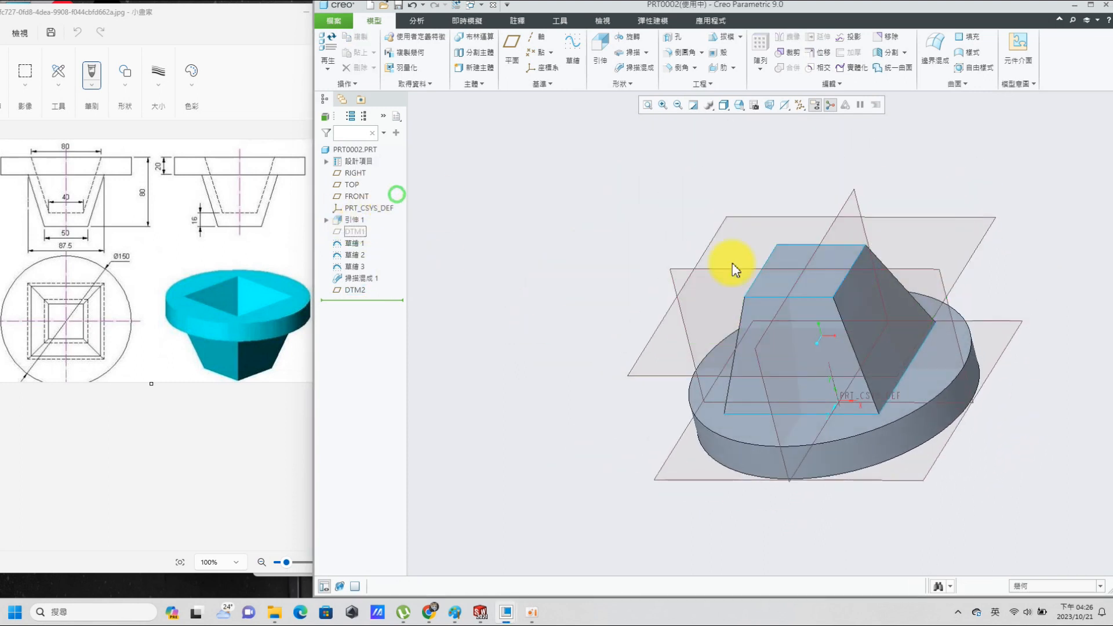
# Step: Start a sketch on the disc's outer flat face, view it square-on and draw an origin-centred rectangle about 72 by 42 mm
pyautogui.moveTo(1020, 402)
pyautogui.mouseDown(button='middle')
pyautogui.moveTo(1028, 397)
pyautogui.moveTo(963, 347)
pyautogui.mouseUp(button='middle')
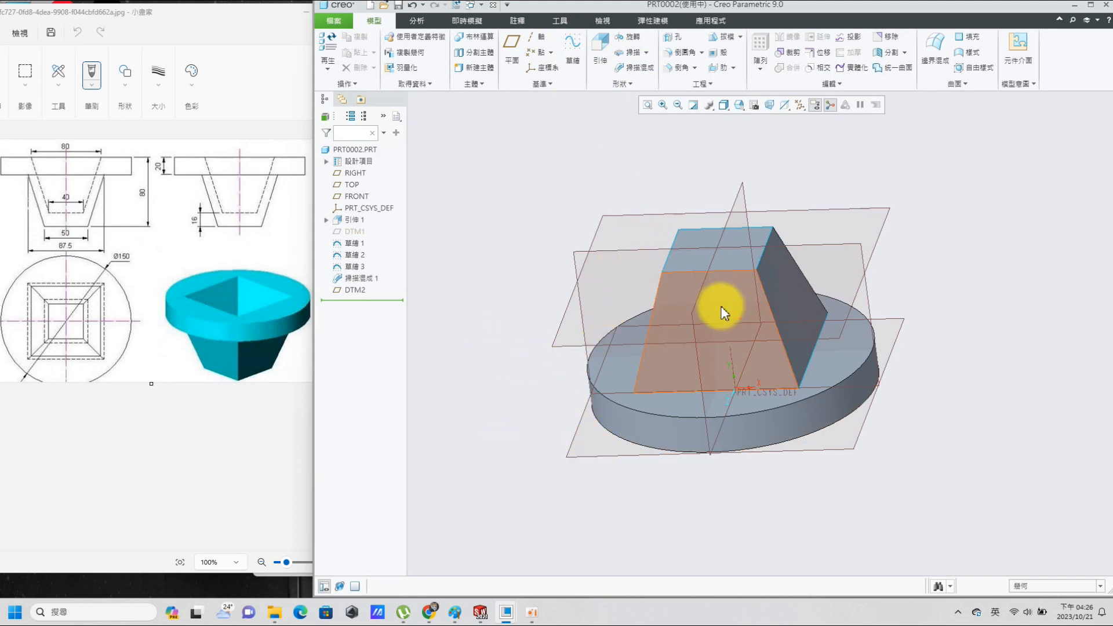
pyautogui.moveTo(813, 455); pyautogui.dragTo(808, 378, button='middle')
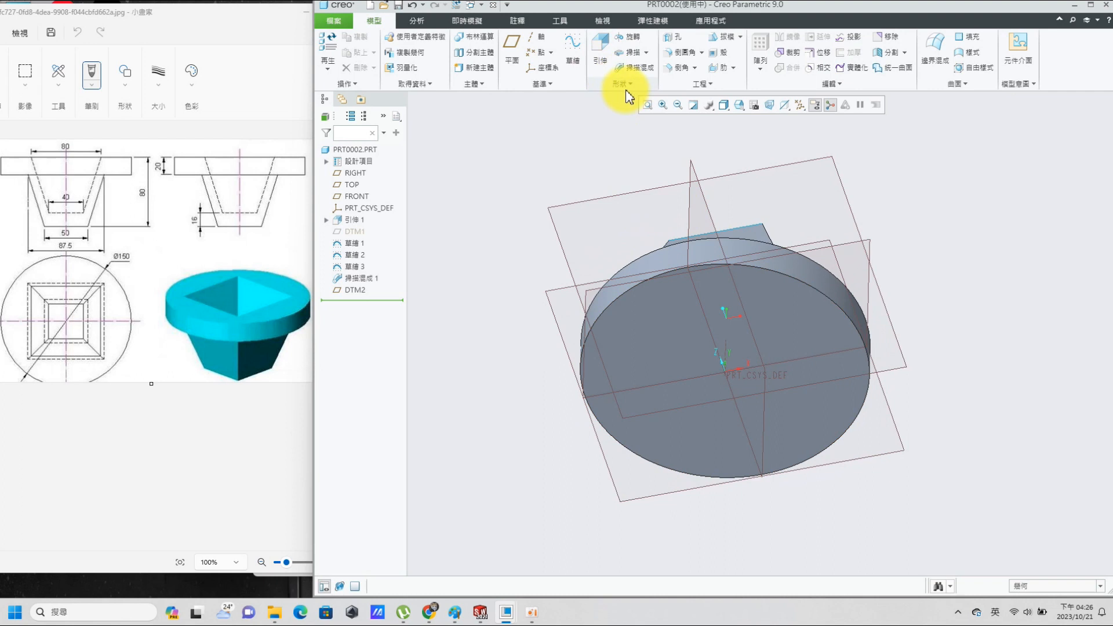
pyautogui.click(574, 43)
pyautogui.click(815, 432)
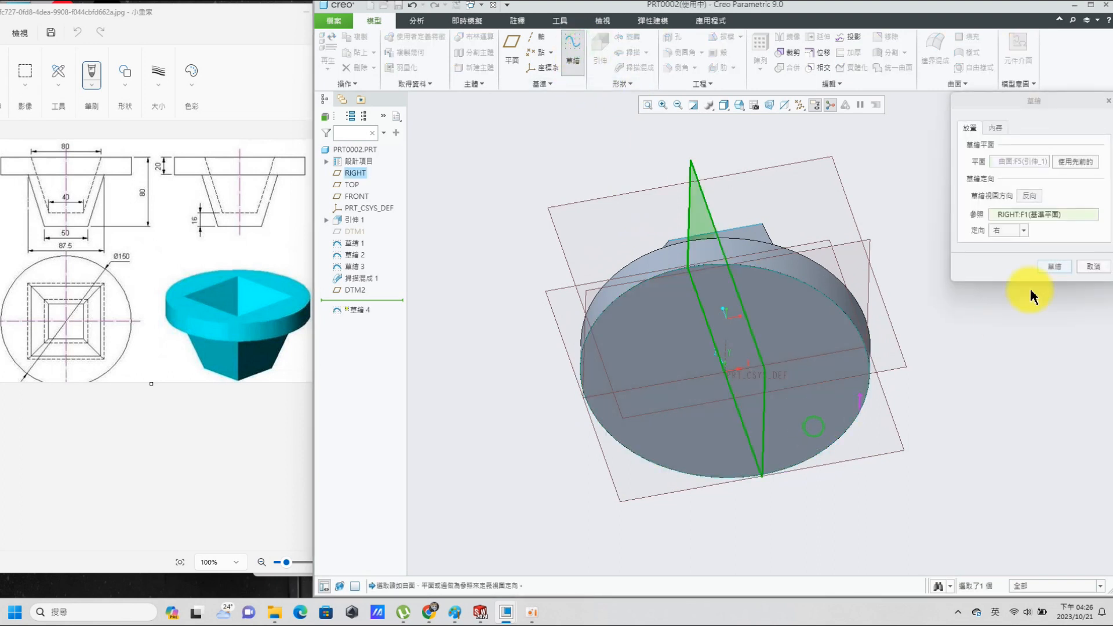
pyautogui.click(1056, 267)
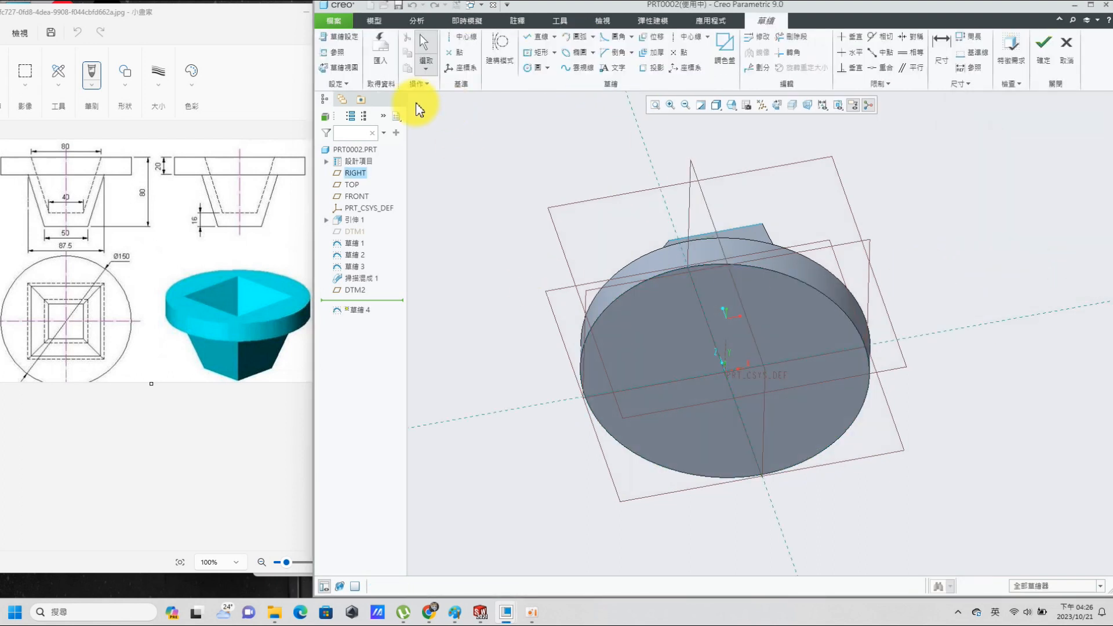
pyautogui.click(340, 68)
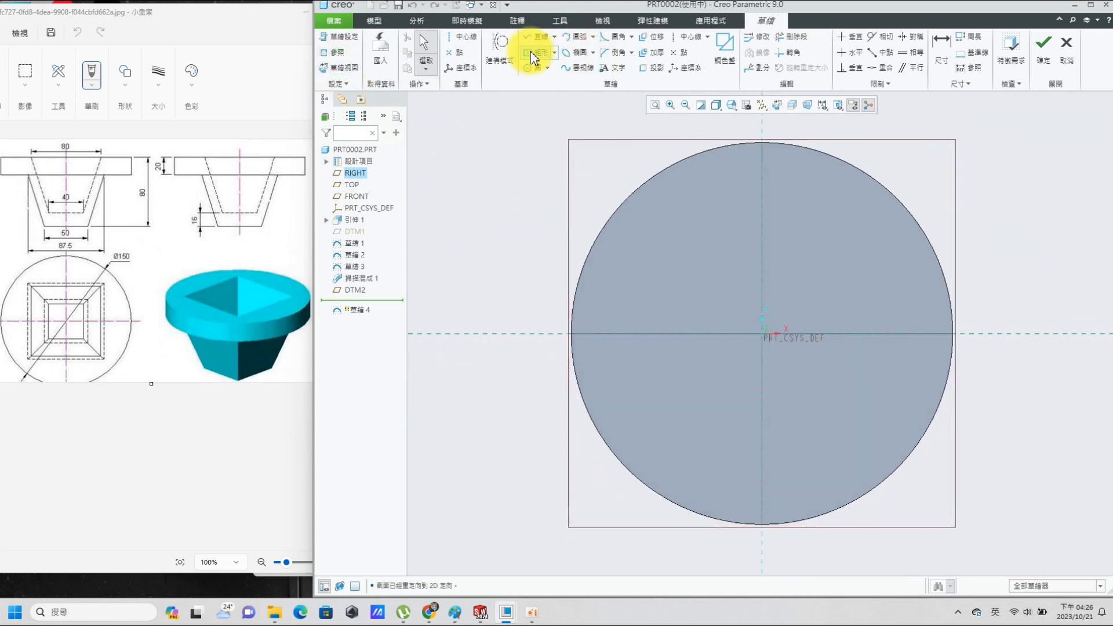
pyautogui.click(529, 54)
pyautogui.click(767, 336)
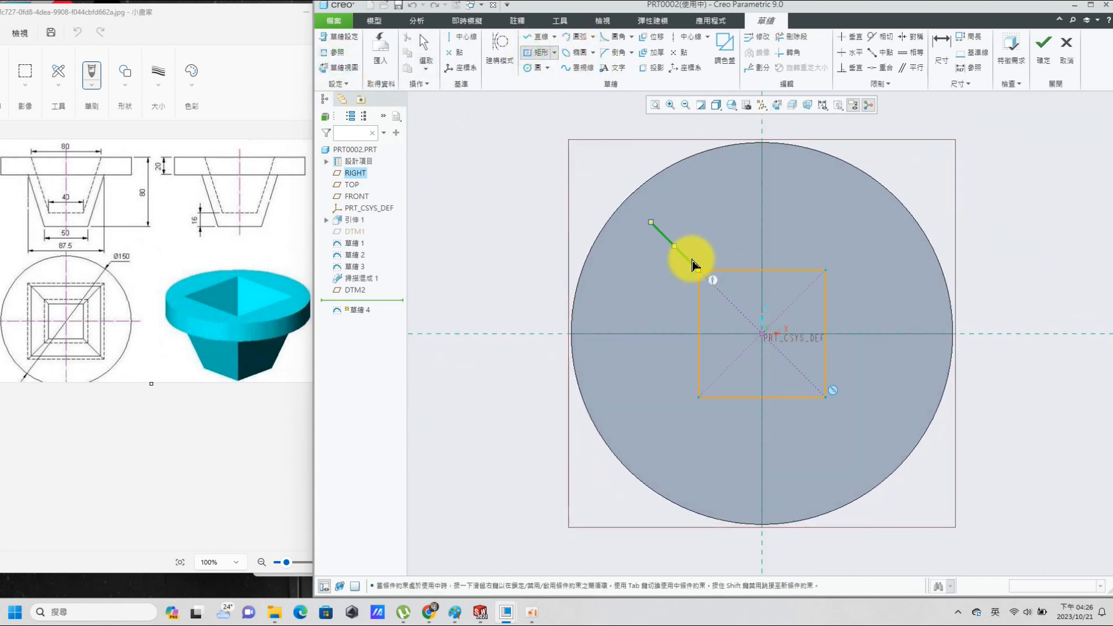
pyautogui.click(671, 281)
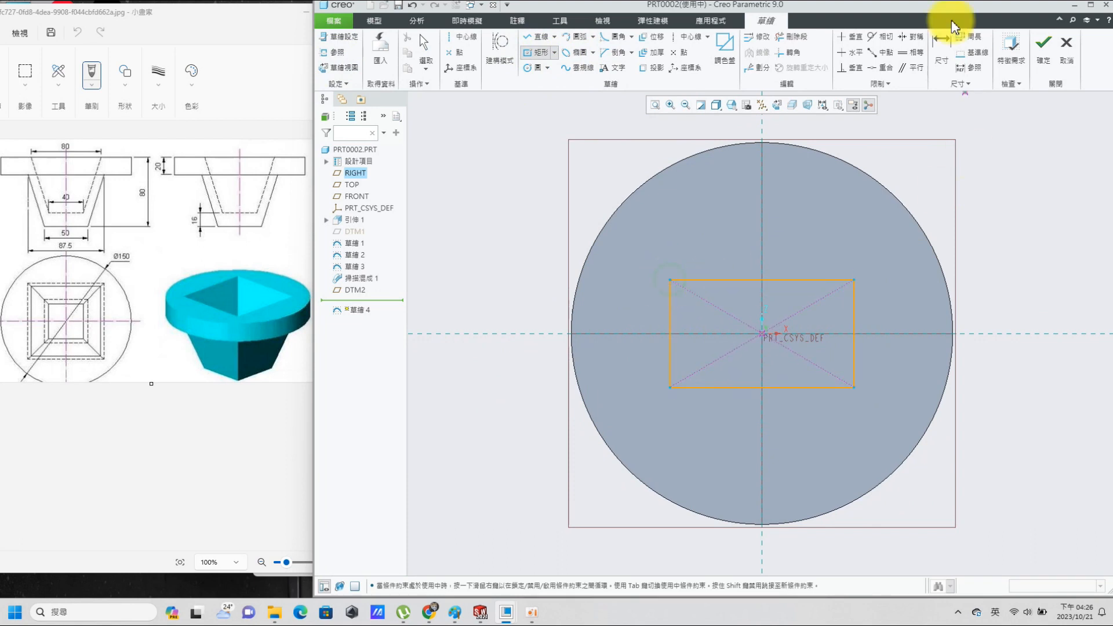
# Step: Make the rectangle's adjacent sides equal, set the side length to 80 mm and finish the sketch
pyautogui.click(910, 53)
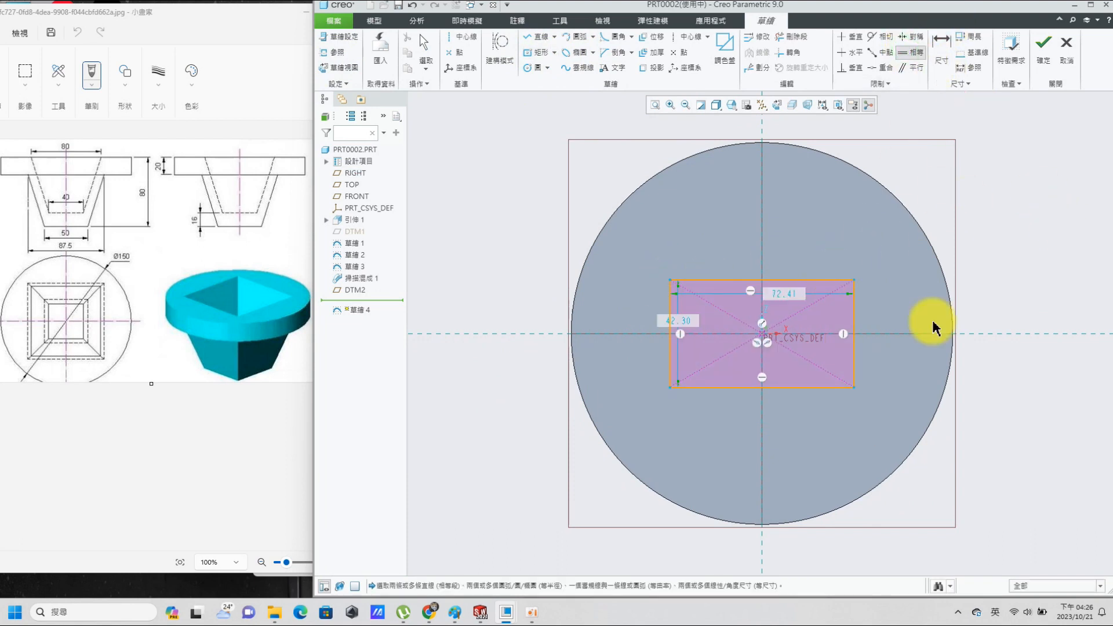
pyautogui.click(671, 352)
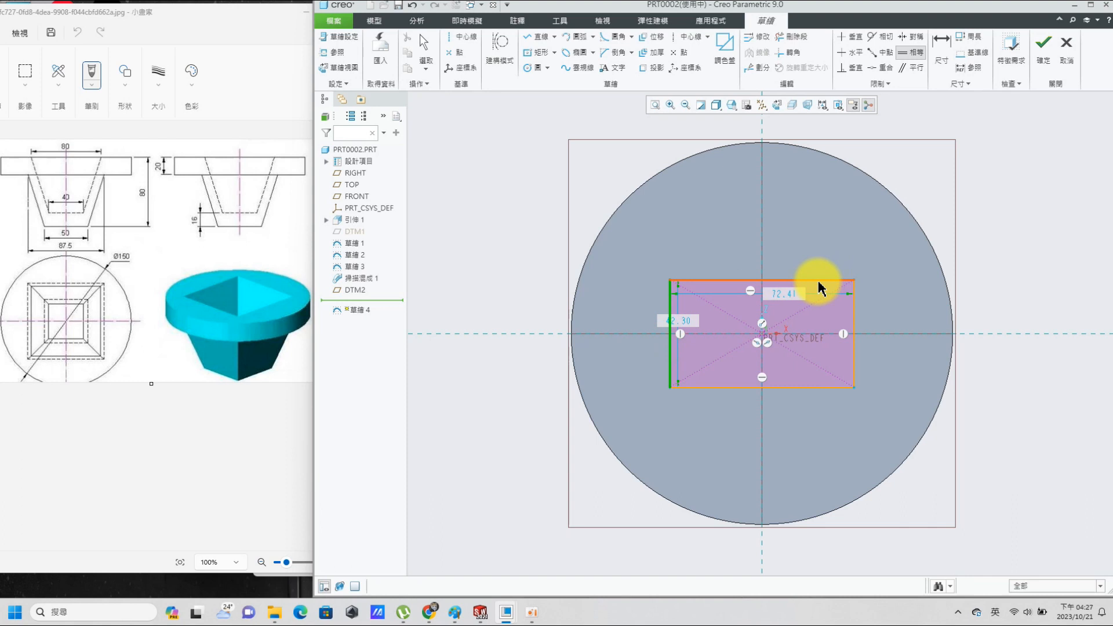
pyautogui.click(816, 281)
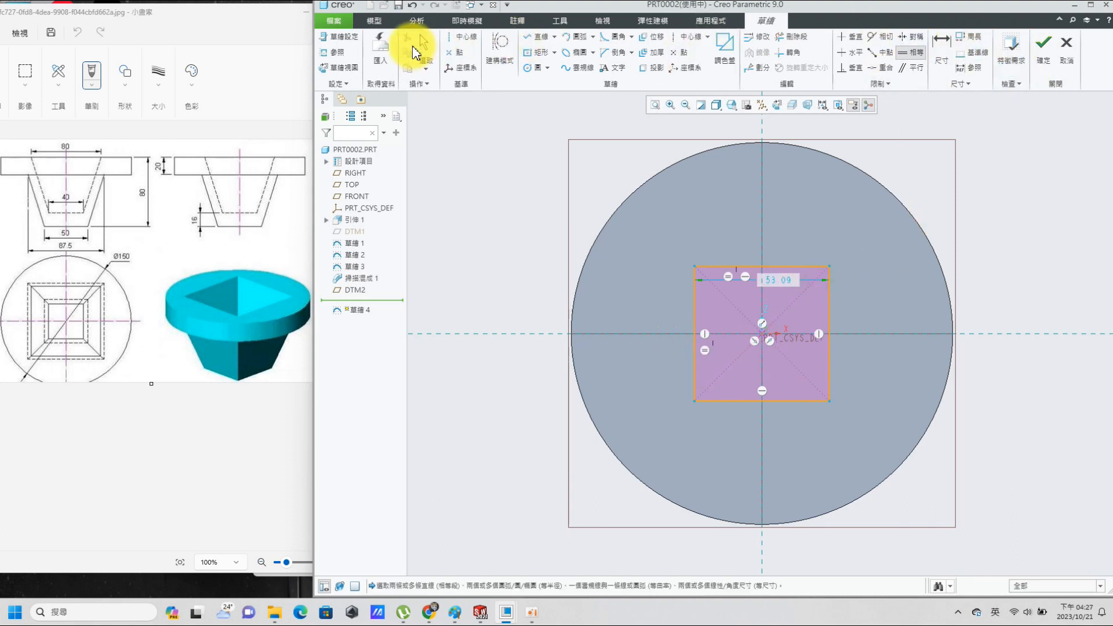
pyautogui.click(425, 47)
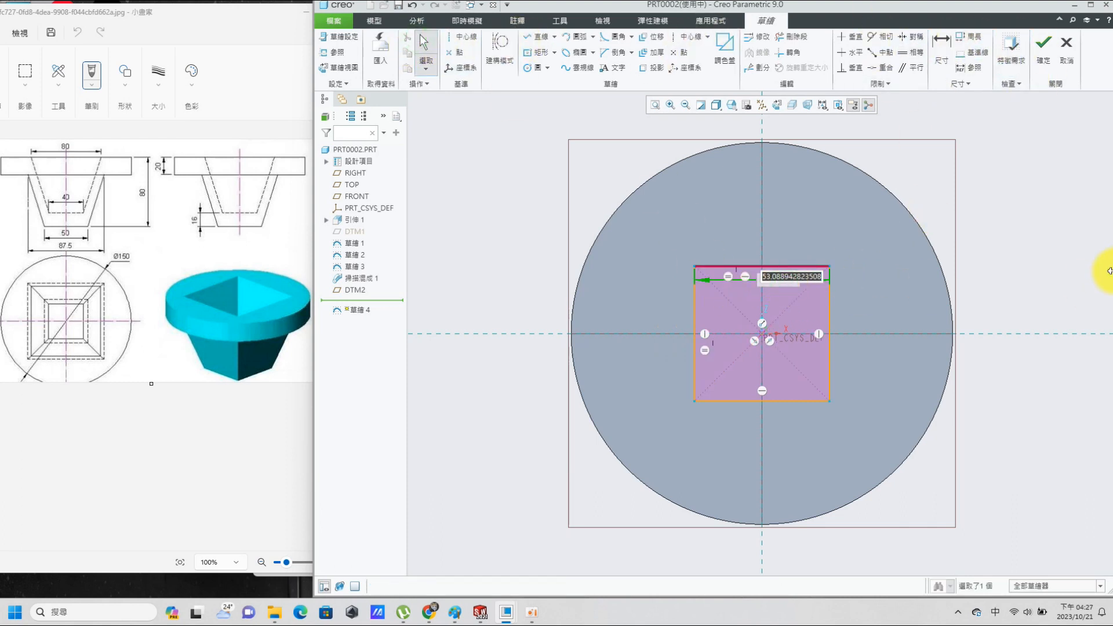
pyautogui.press('Return')
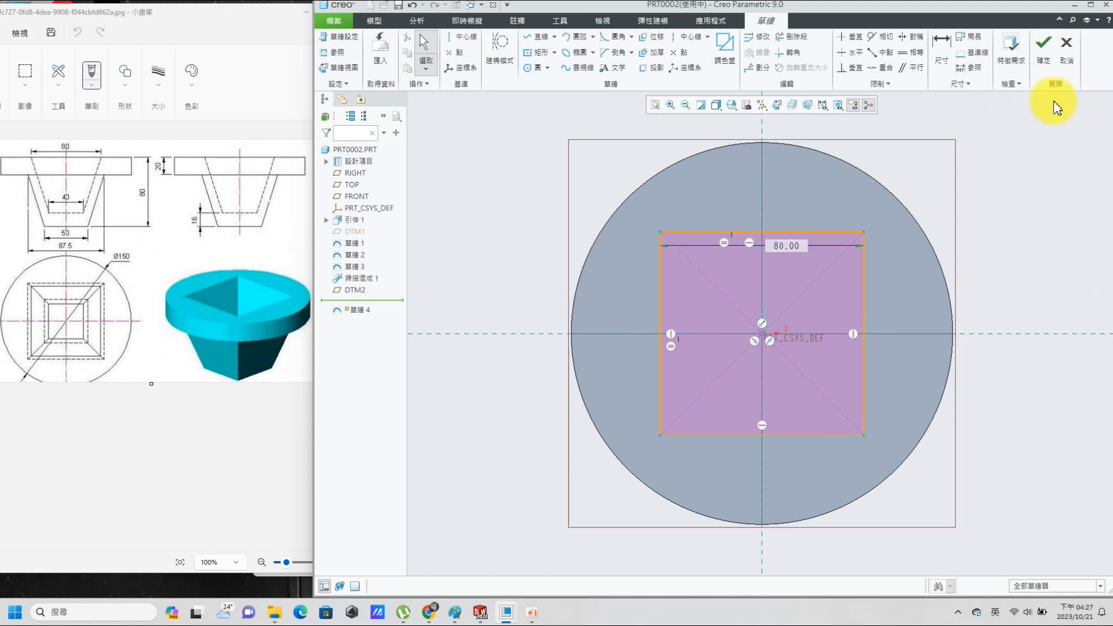
pyautogui.click(1044, 52)
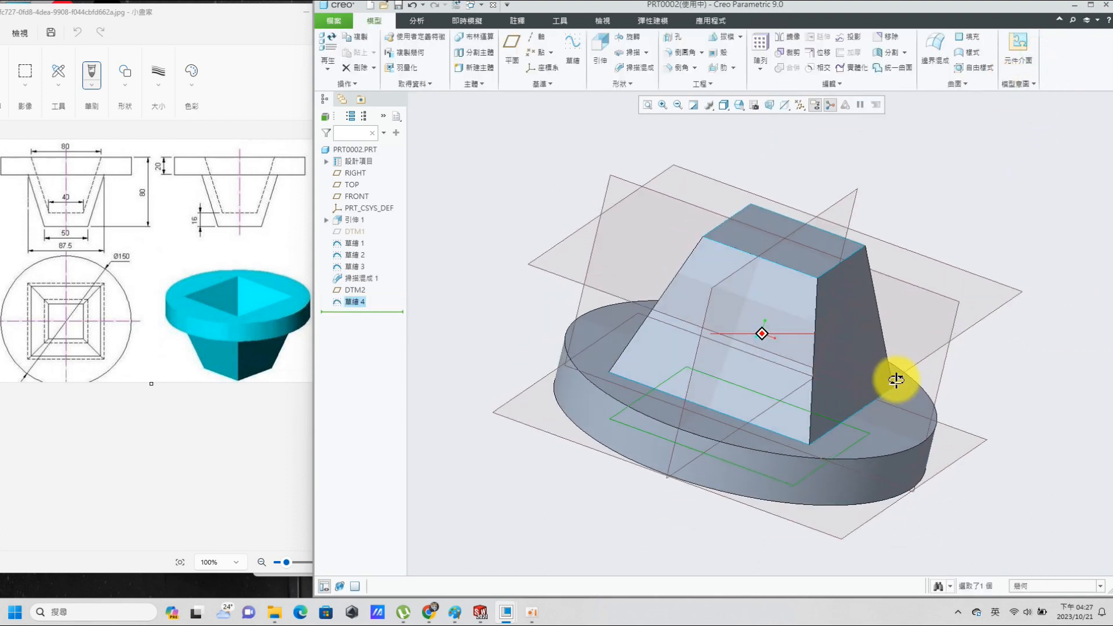
# Step: Start a sketch on datum plane DTM2 and draw a rectangle about 89 by 124 mm centred on the reference axes
pyautogui.click(974, 326)
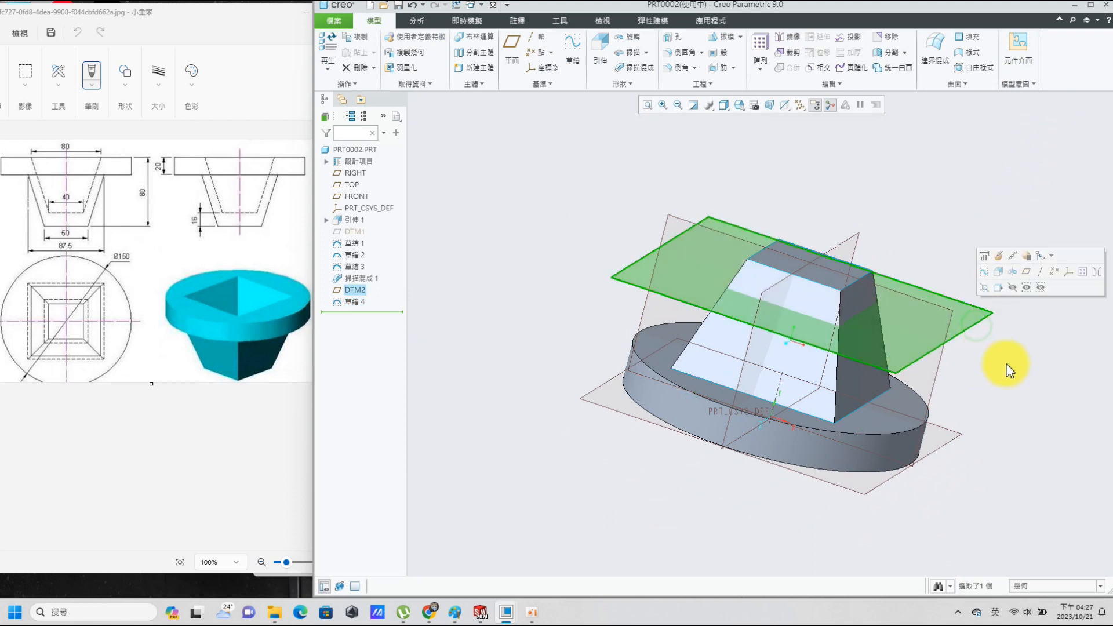
pyautogui.click(574, 47)
pyautogui.moveTo(572, 138); pyautogui.dragTo(858, 256, button='middle')
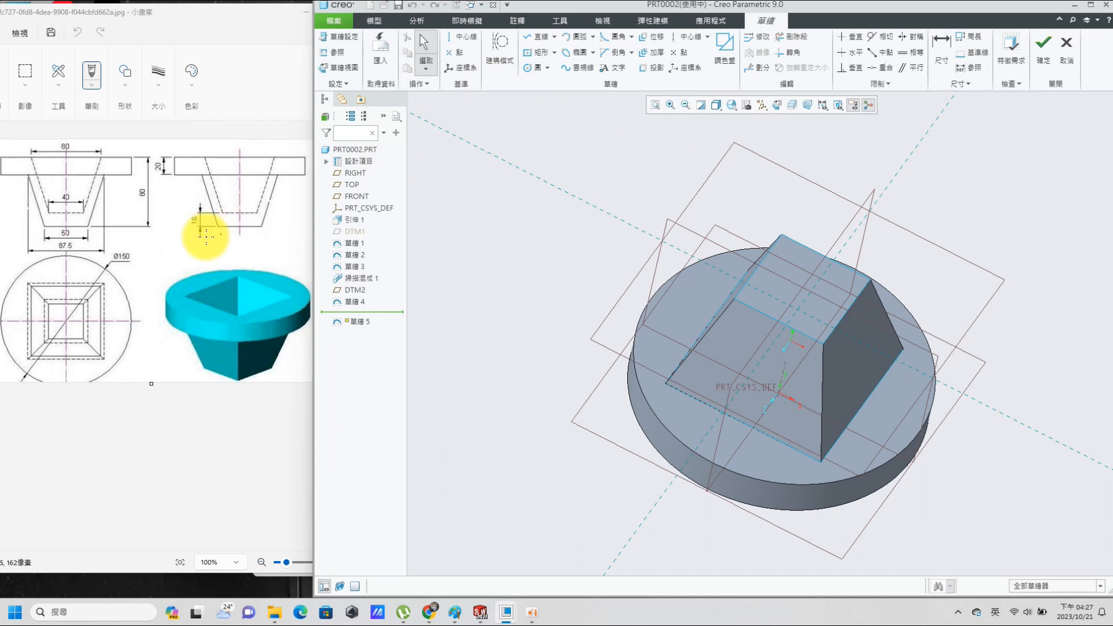
pyautogui.click(527, 55)
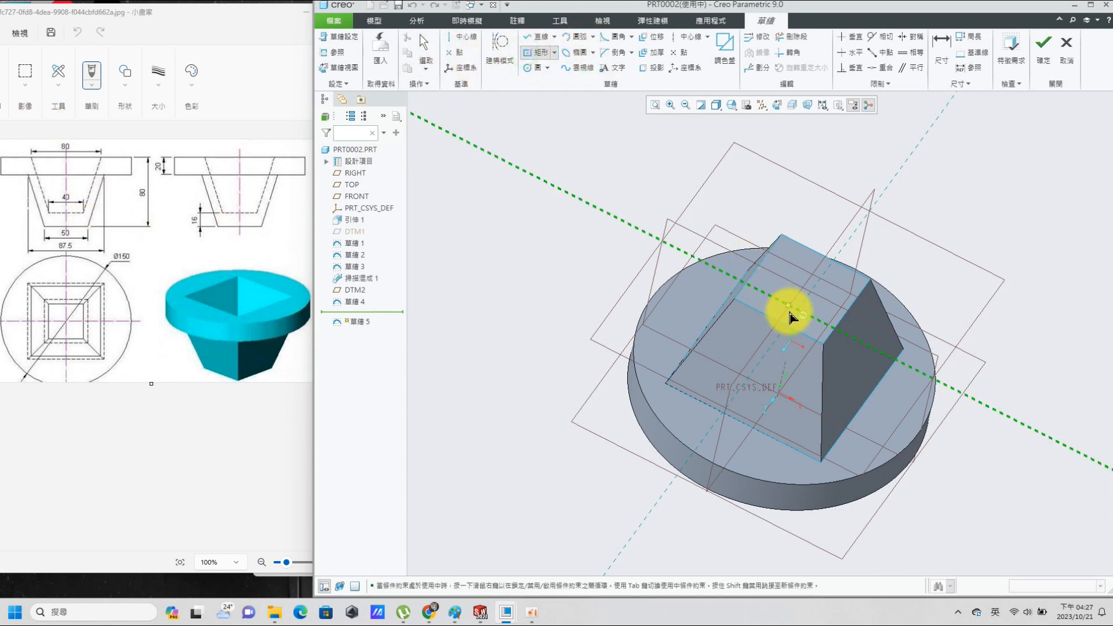
pyautogui.click(800, 312)
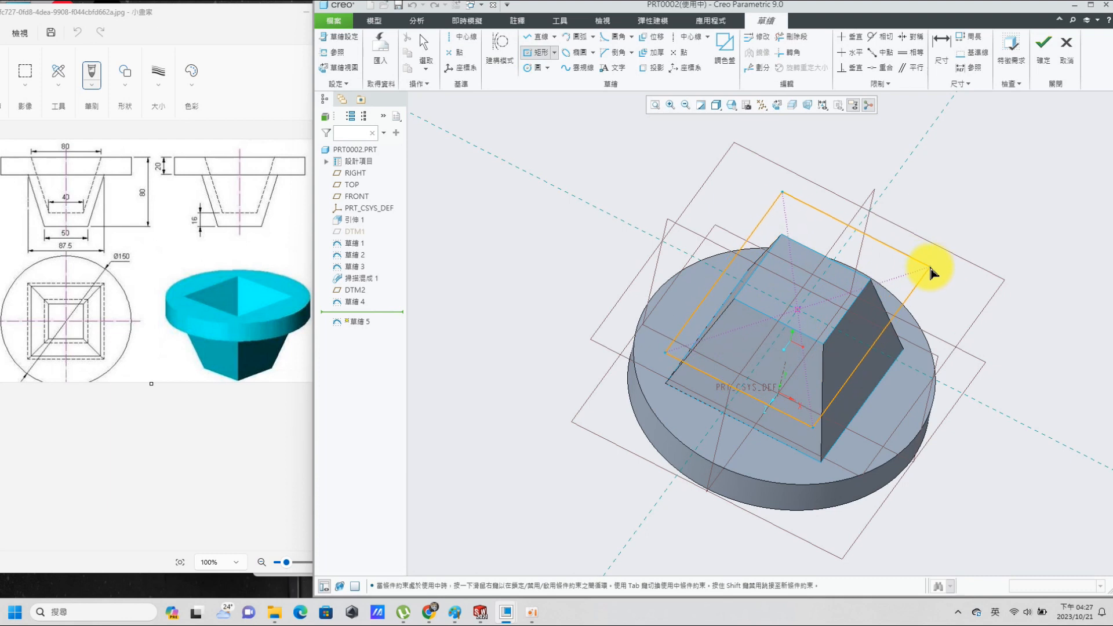
pyautogui.click(979, 288)
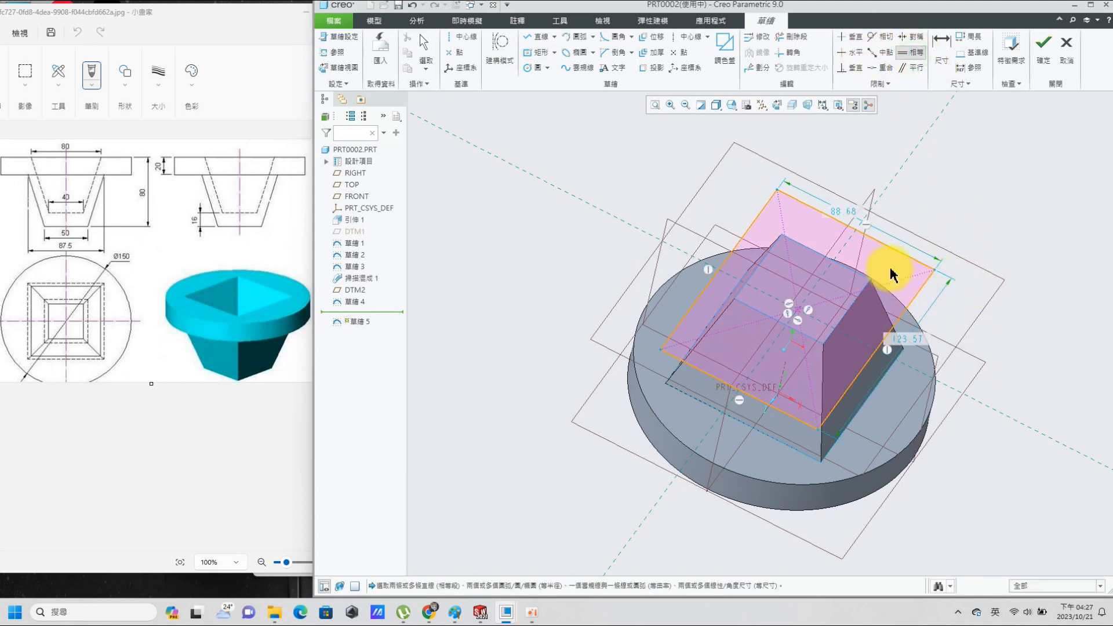
# Step: Make the DTM2 rectangle's adjacent sides equal, set the side length to 40 mm and finish the sketch
pyautogui.click(906, 257)
pyautogui.click(927, 287)
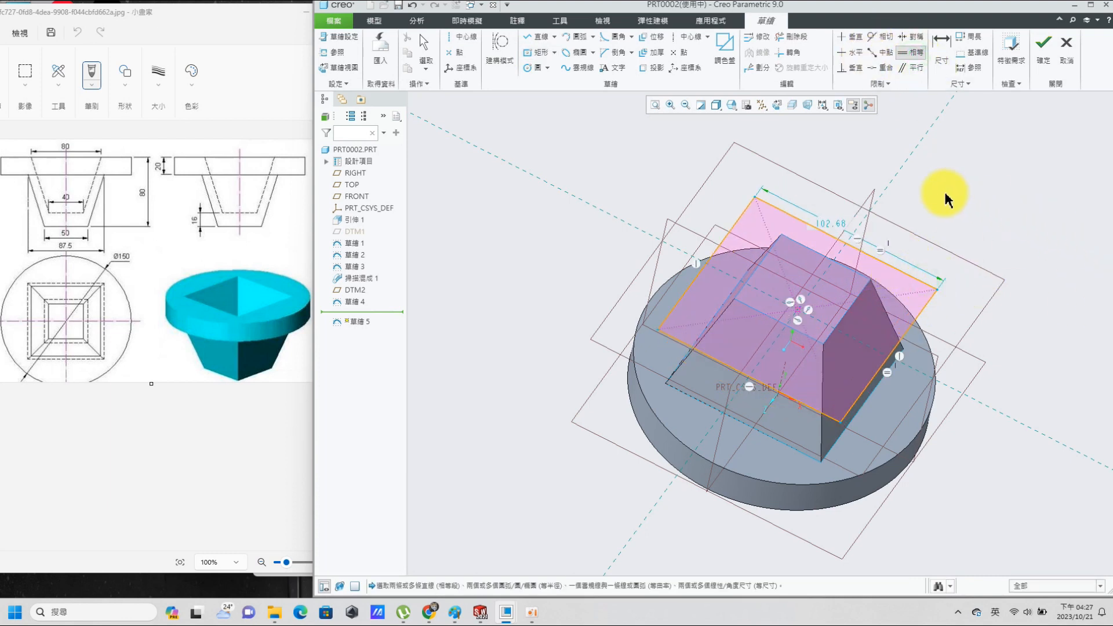
pyautogui.click(426, 44)
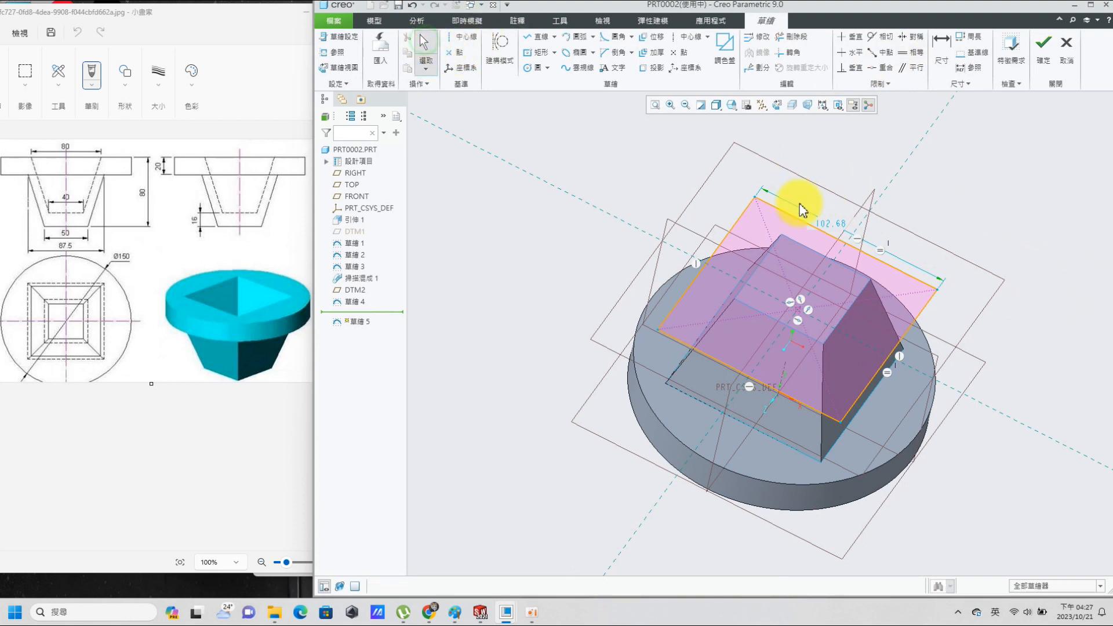
pyautogui.write('40')
pyautogui.press('Return')
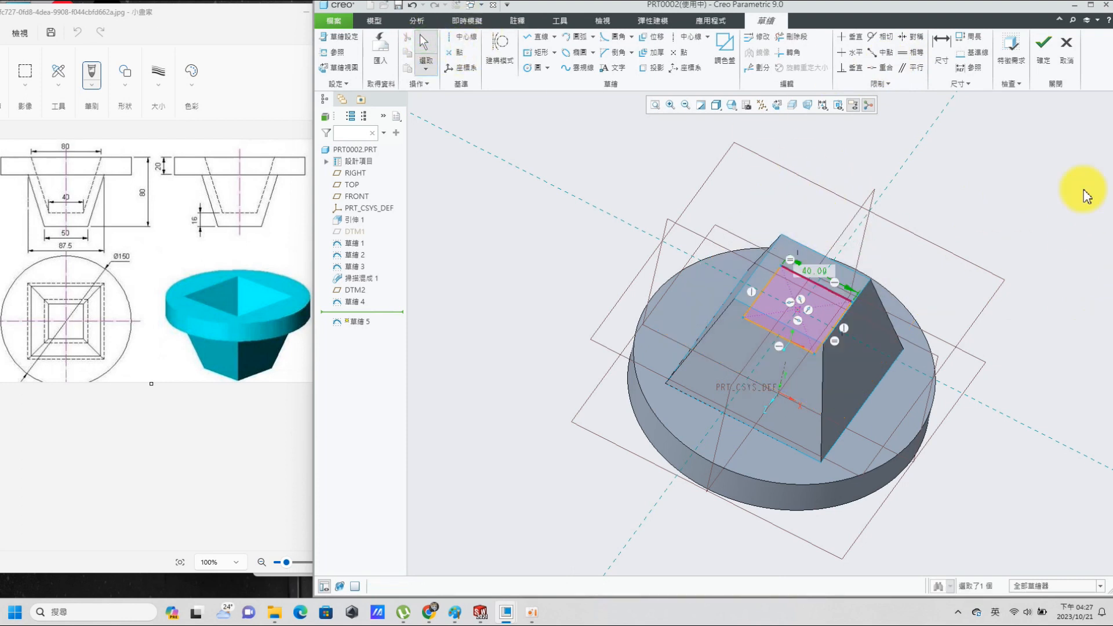
pyautogui.click(1044, 43)
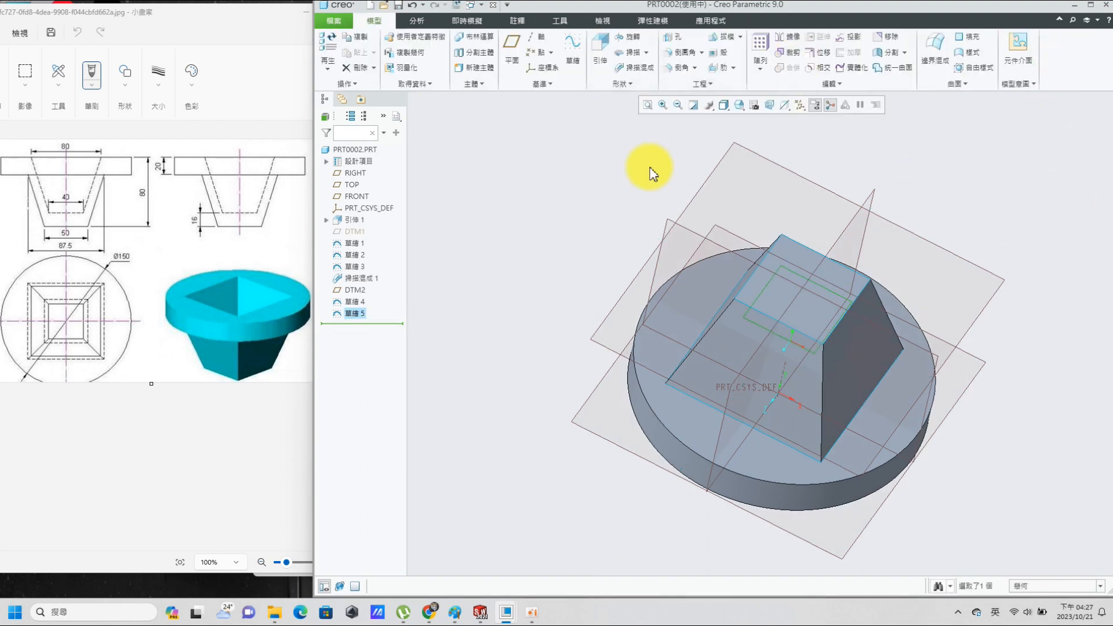
# Step: Start a sketch on the FRONT plane with DTM2 added as a reference, viewed square-on
pyautogui.click(571, 47)
pyautogui.click(666, 221)
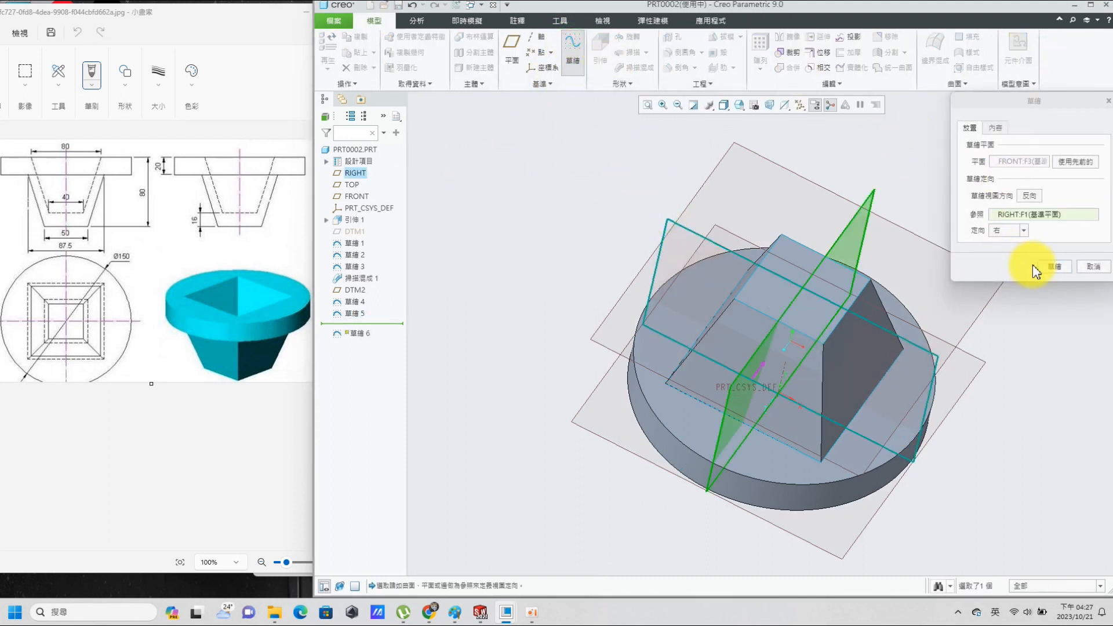
pyautogui.click(1051, 267)
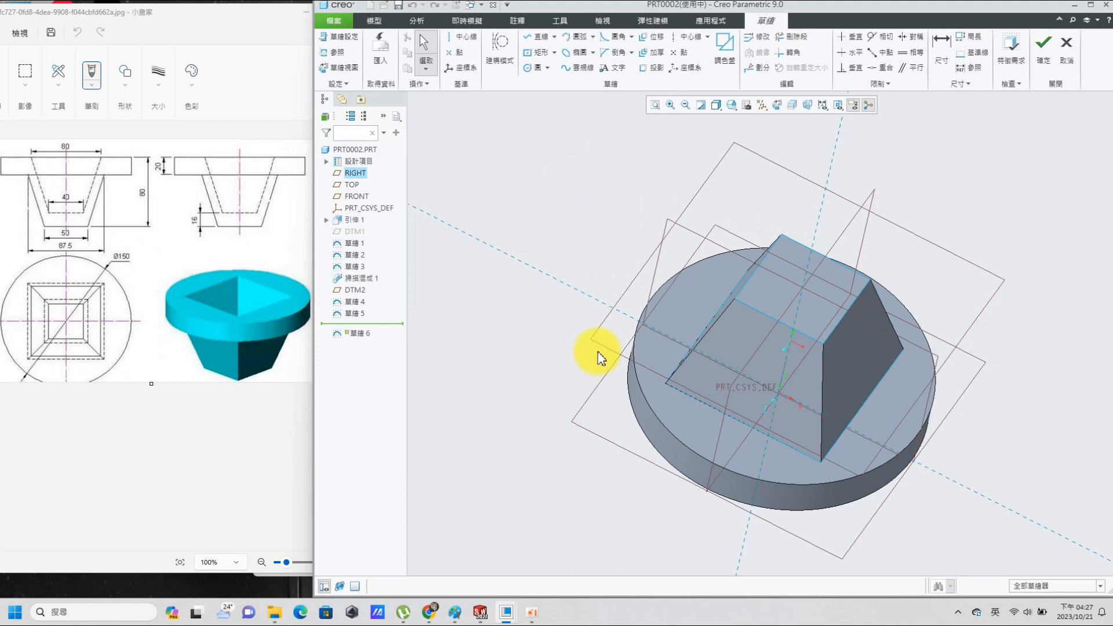
pyautogui.click(335, 51)
pyautogui.click(598, 342)
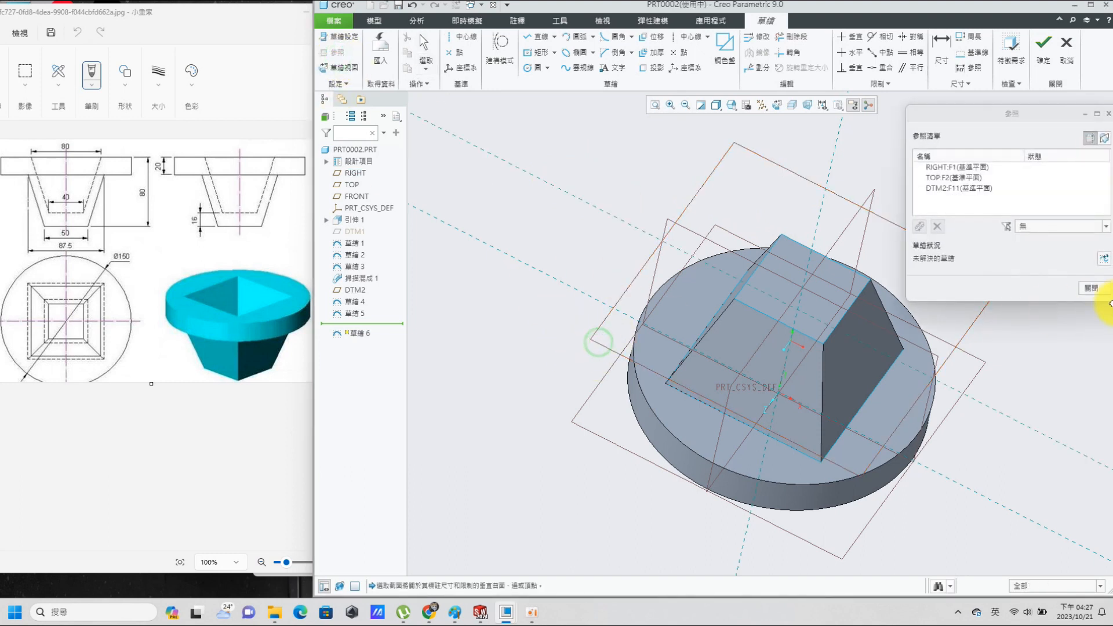
pyautogui.click(1091, 289)
pyautogui.click(338, 68)
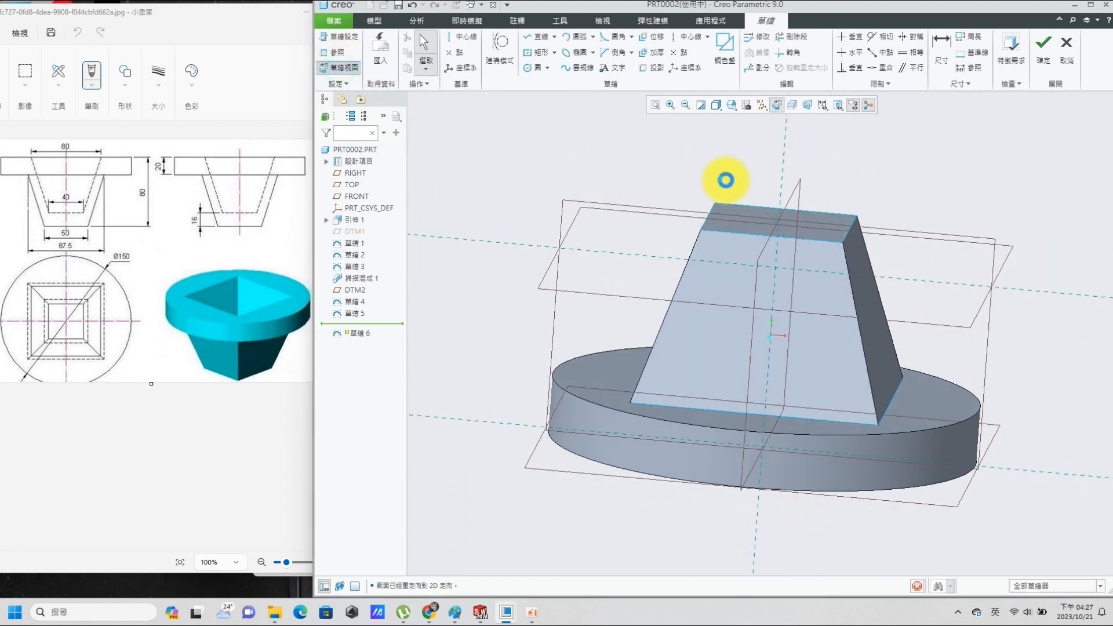
# Step: Draw a vertical centre line segment from the disc's outer face at the origin to DTM2 and finish the sketch
pyautogui.click(533, 36)
pyautogui.click(762, 453)
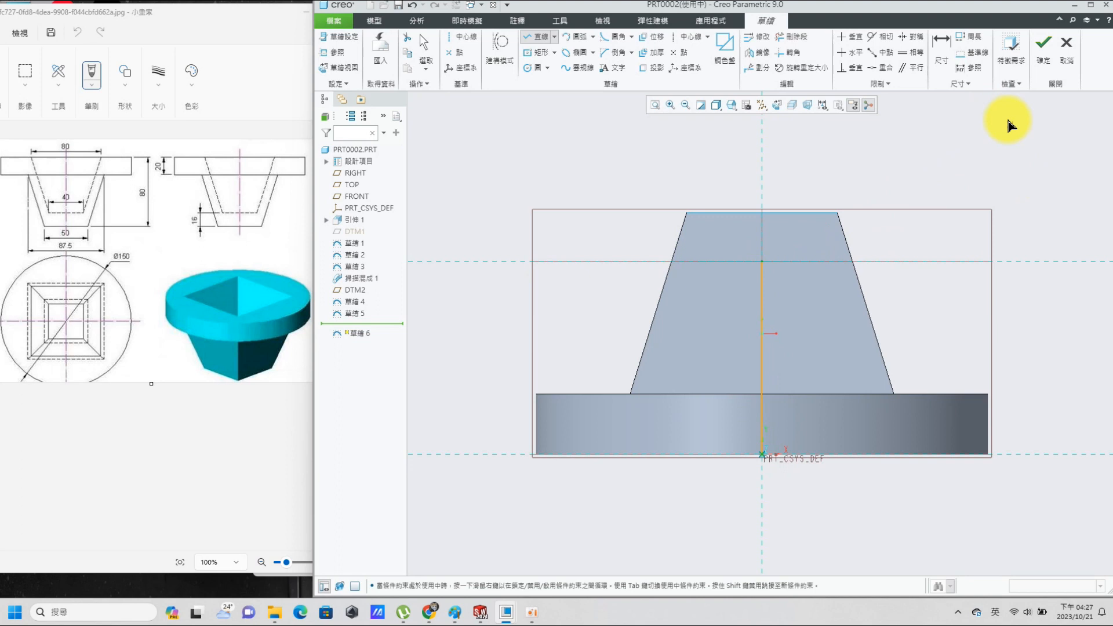
pyautogui.click(1042, 49)
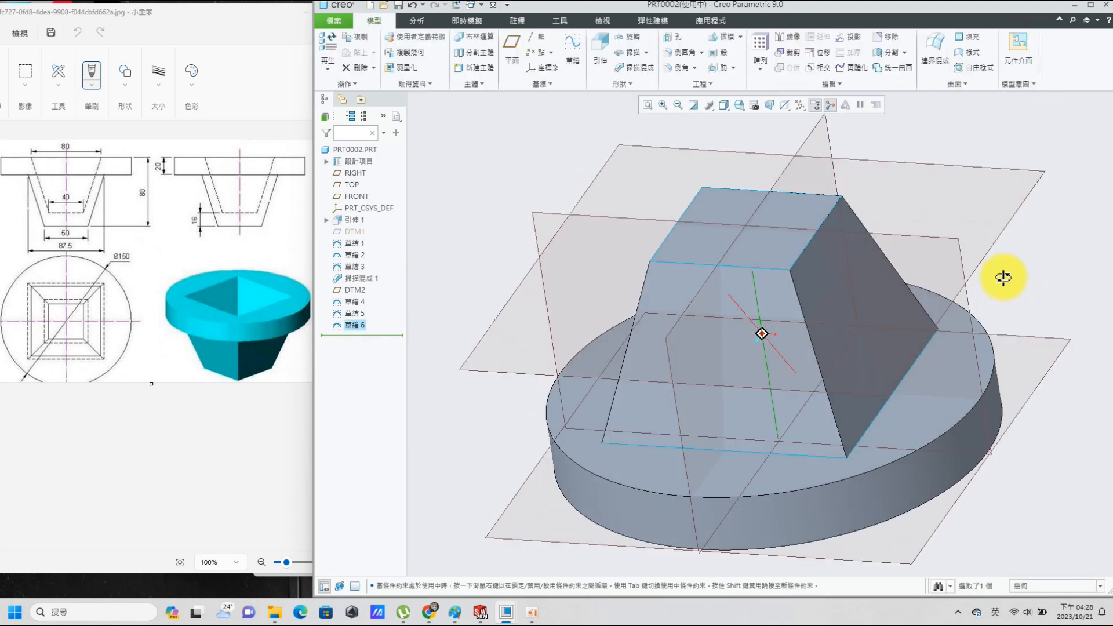
# Step: Change the model display style to Hidden Line and clear the selection
pyautogui.click(742, 108)
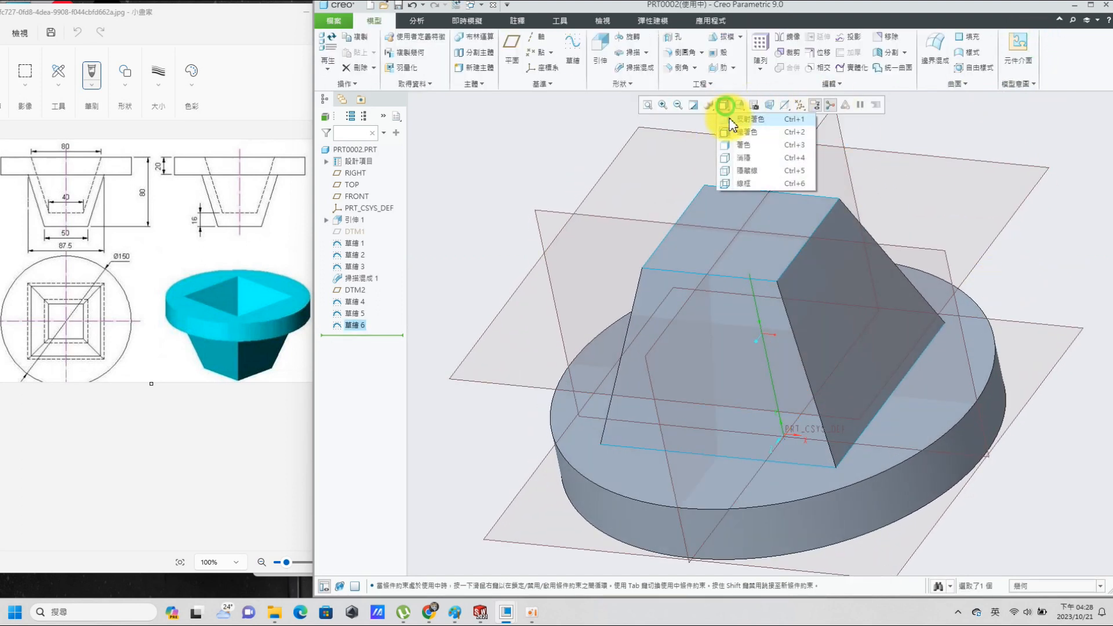
pyautogui.click(721, 168)
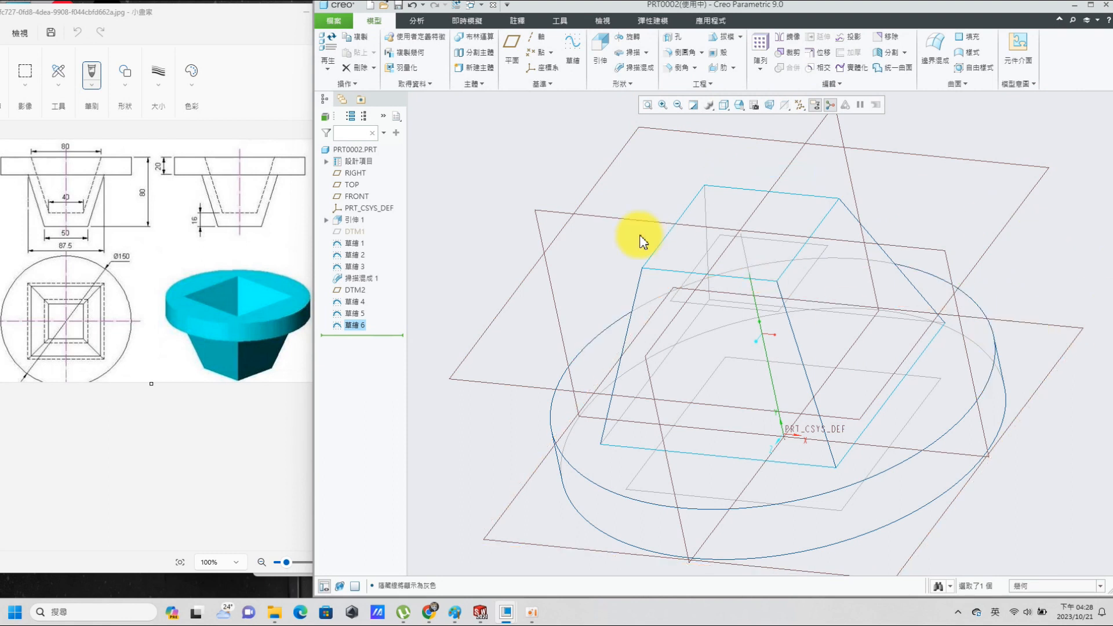
pyautogui.click(481, 126)
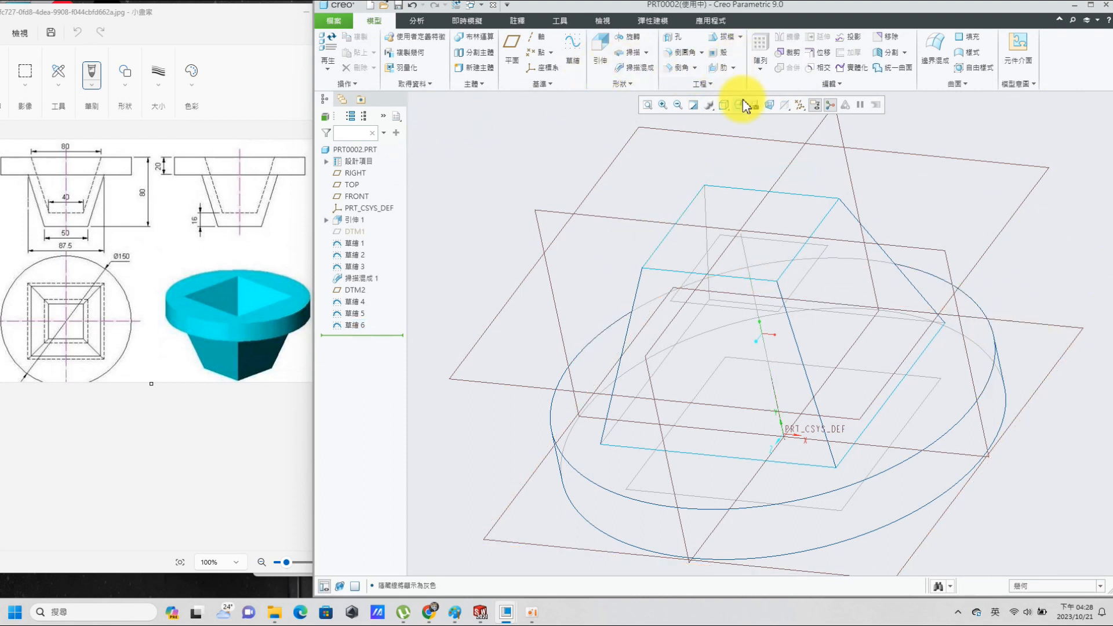
# Step: Start a material-removing Swept Blend along the inner centre line, using selected sections, with the 80 mm square as section 1
pyautogui.click(640, 68)
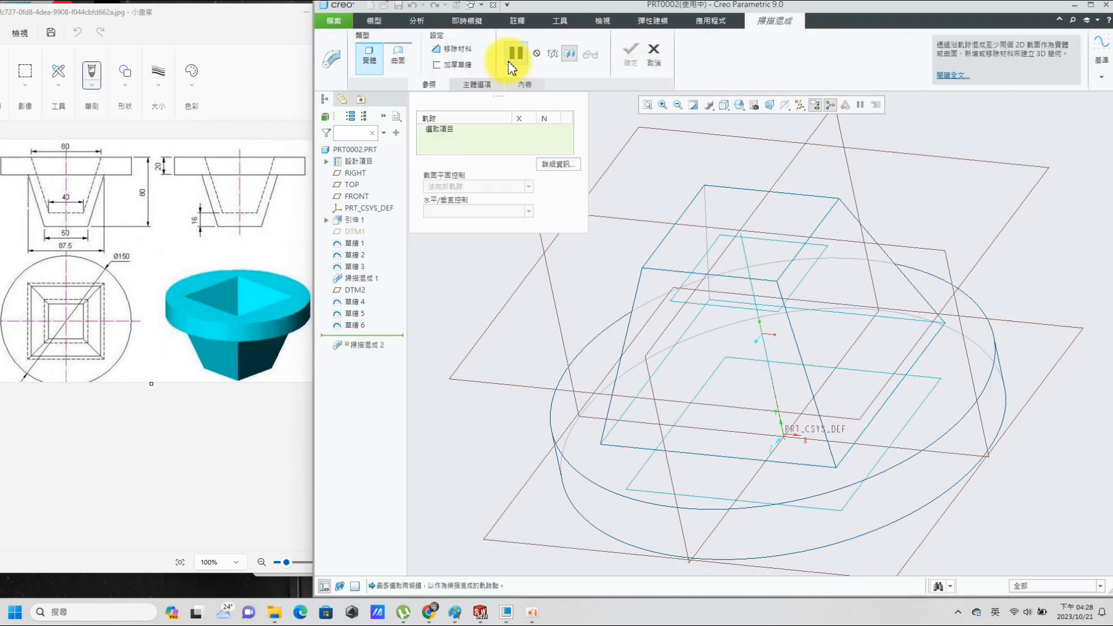
pyautogui.click(771, 374)
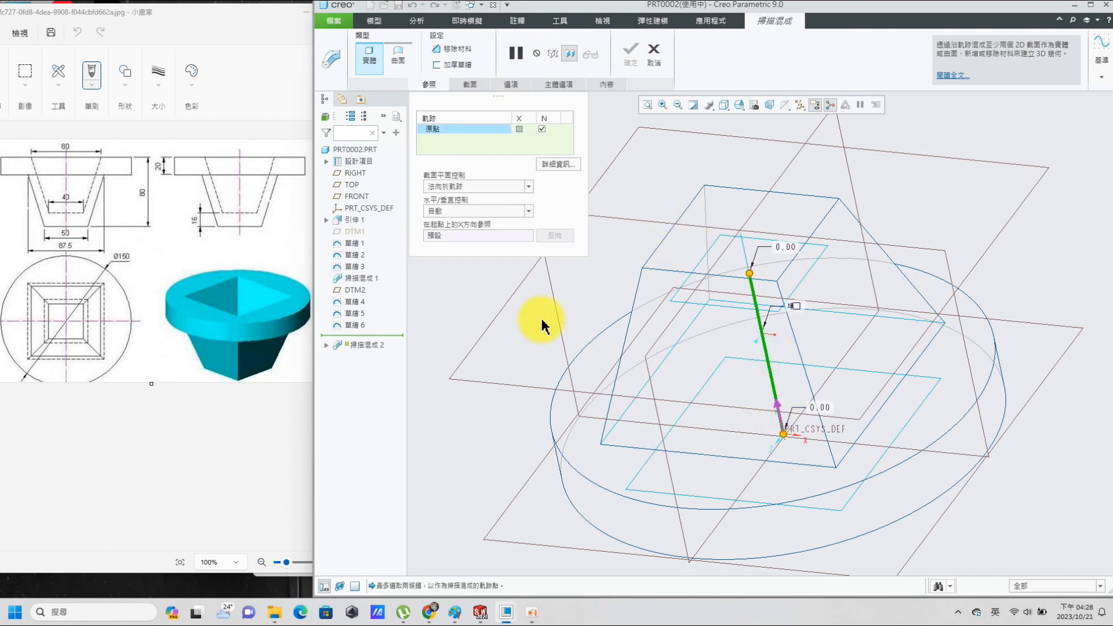
pyautogui.click(453, 48)
pyautogui.click(468, 89)
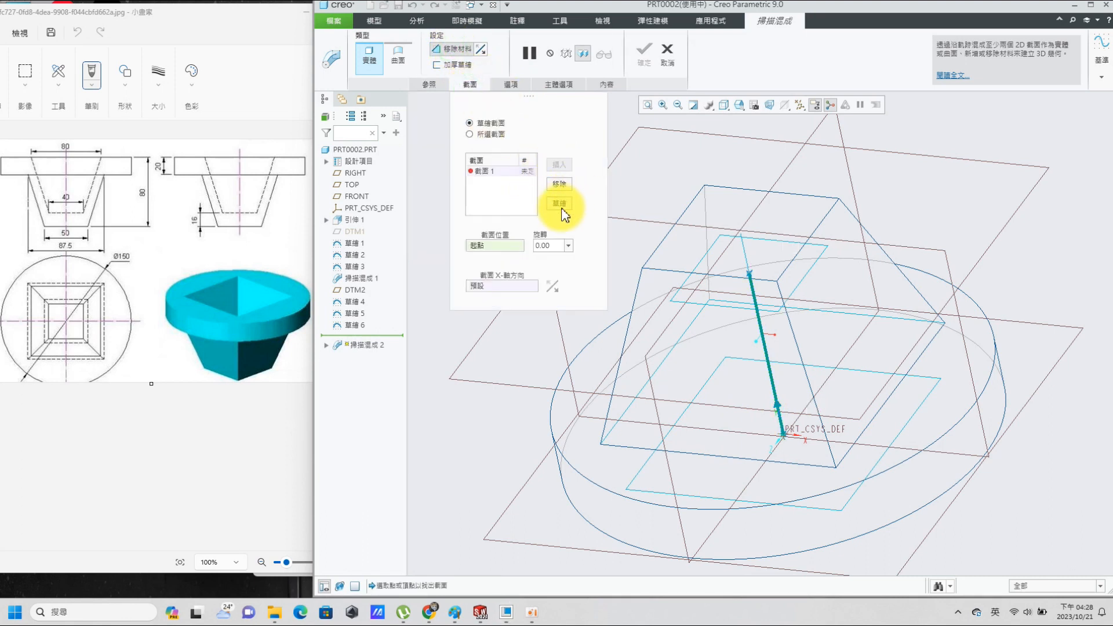
pyautogui.click(470, 134)
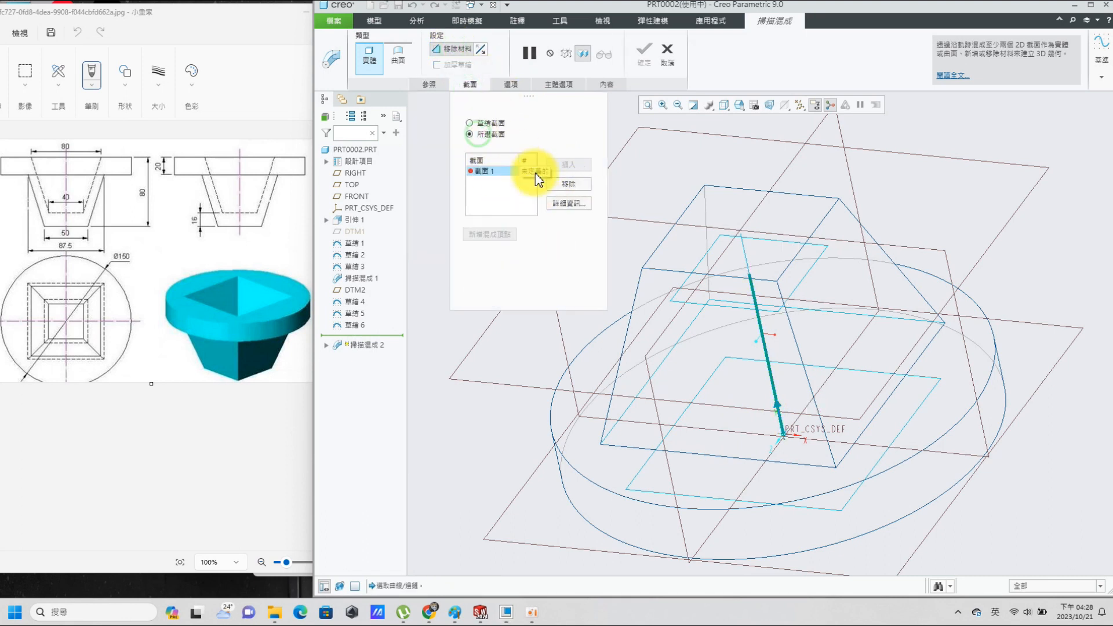
pyautogui.click(822, 513)
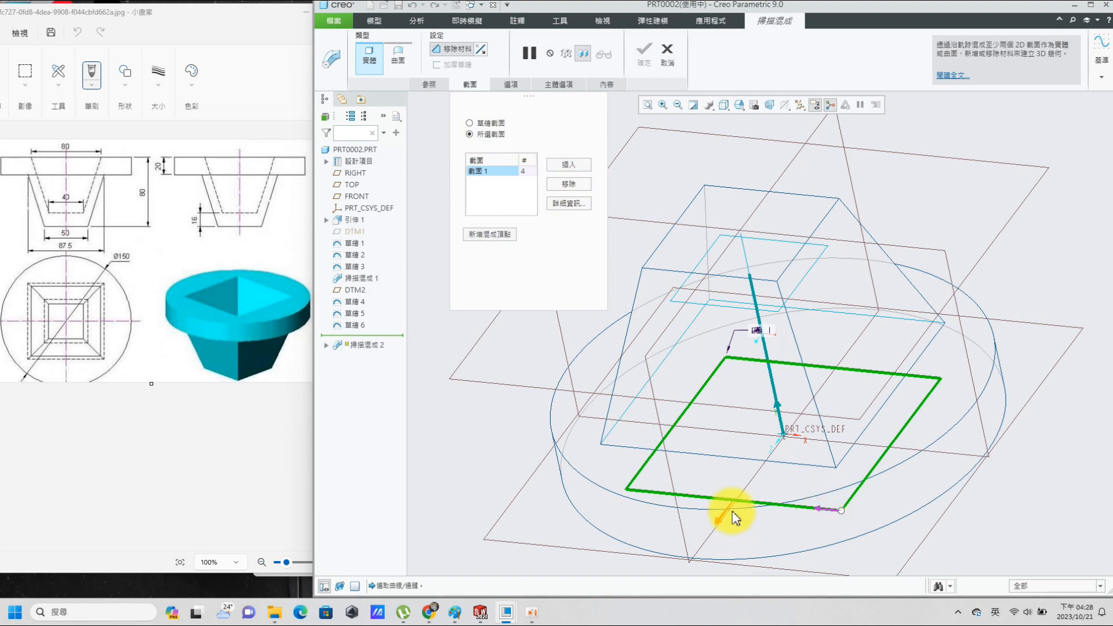
# Step: Add the 40 mm DTM2 square as section 2 with its start corner matched to section 1, and complete the swept blend cut
pyautogui.click(563, 167)
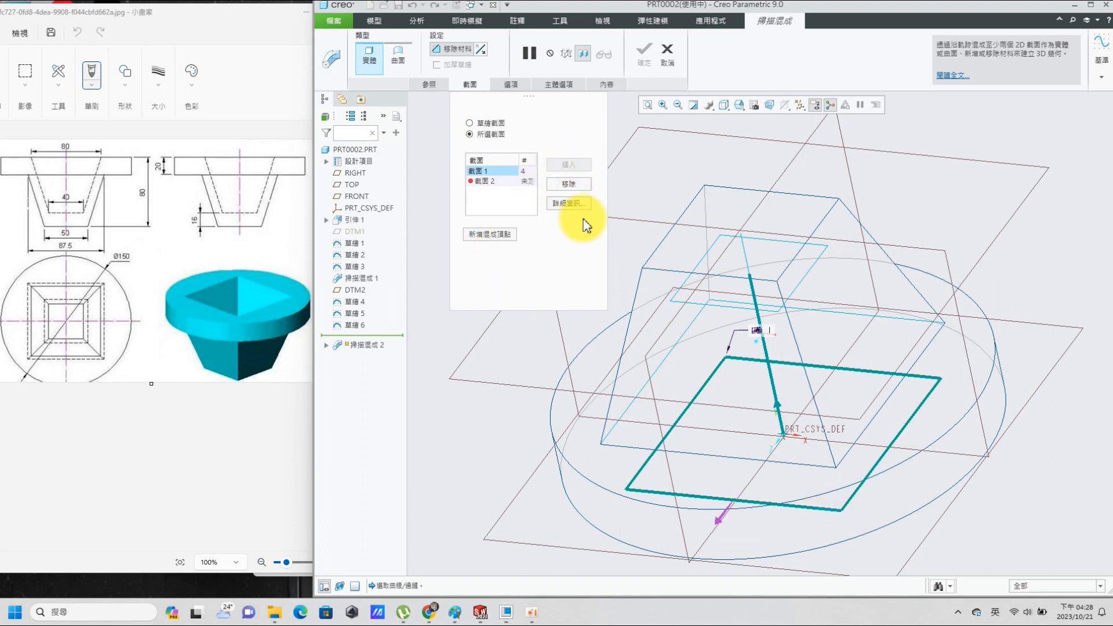
pyautogui.click(801, 277)
pyautogui.moveTo(754, 343); pyautogui.dragTo(759, 353, button='middle')
pyautogui.click(714, 234)
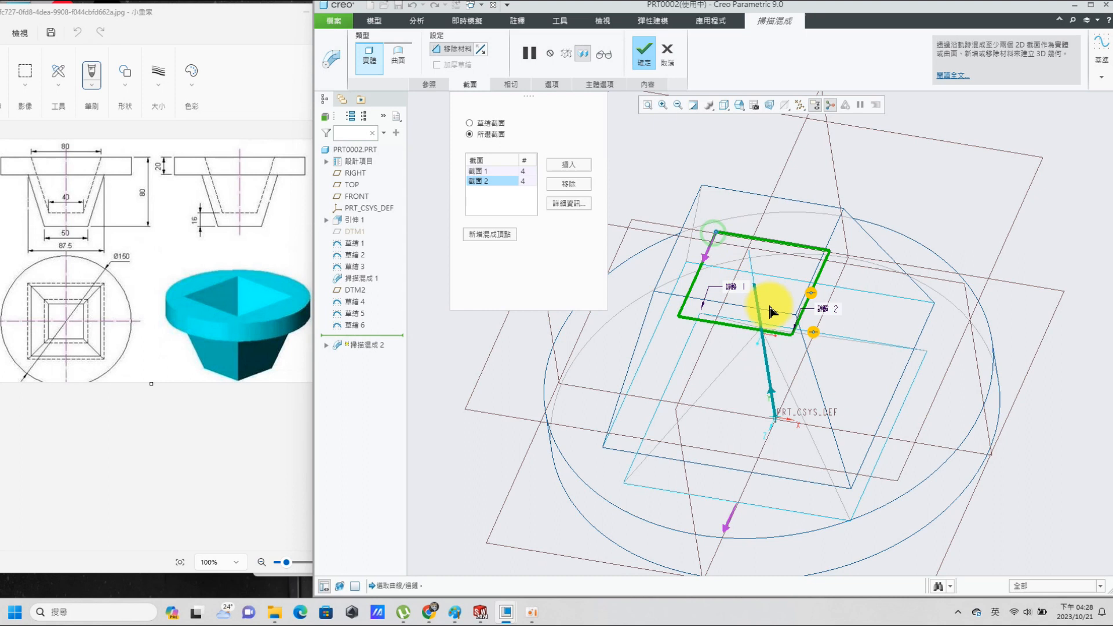
pyautogui.moveTo(793, 335); pyautogui.dragTo(798, 337)
pyautogui.moveTo(850, 363); pyautogui.dragTo(847, 349, button='middle')
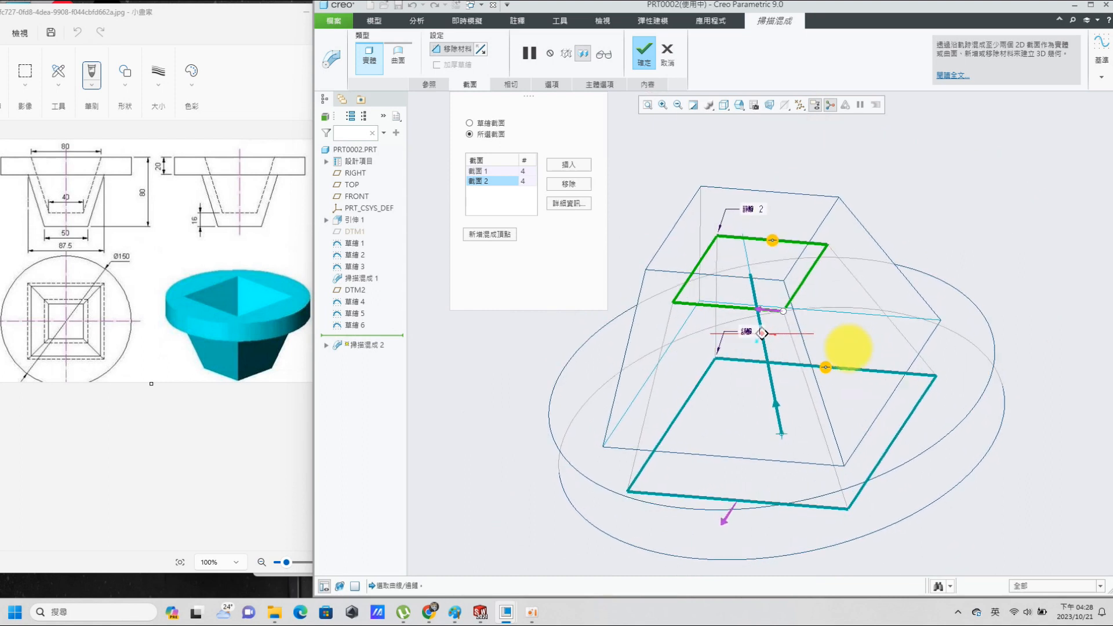
pyautogui.click(740, 236)
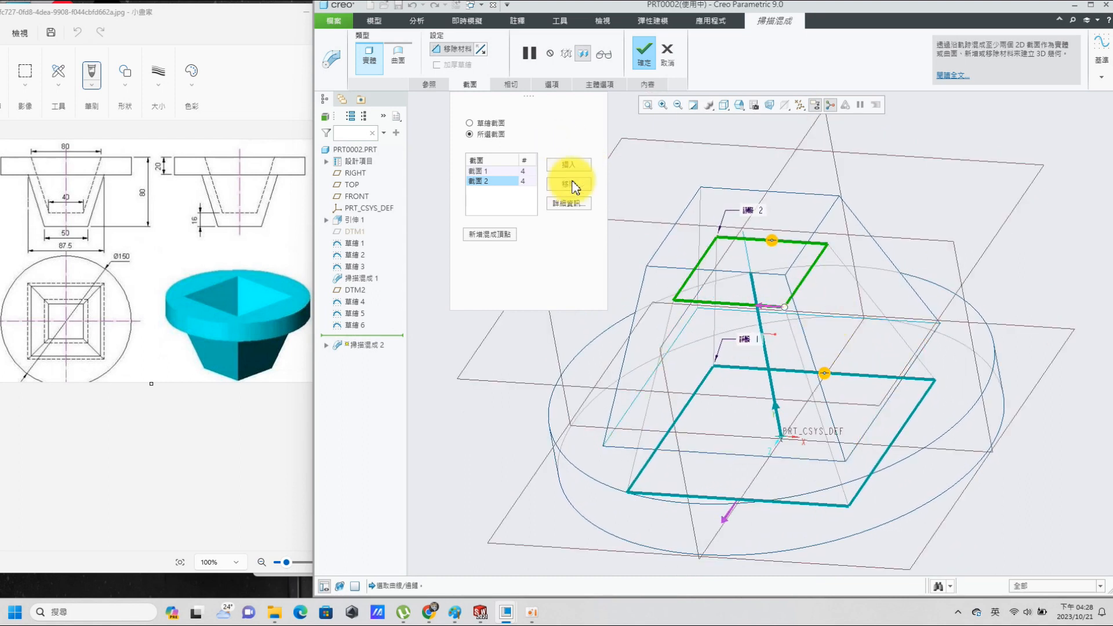
pyautogui.click(647, 54)
# Step: Hide the datum display and show the model shaded with edges, turned so the pocket side faces up
pyautogui.moveTo(882, 298); pyautogui.dragTo(881, 132, button='middle')
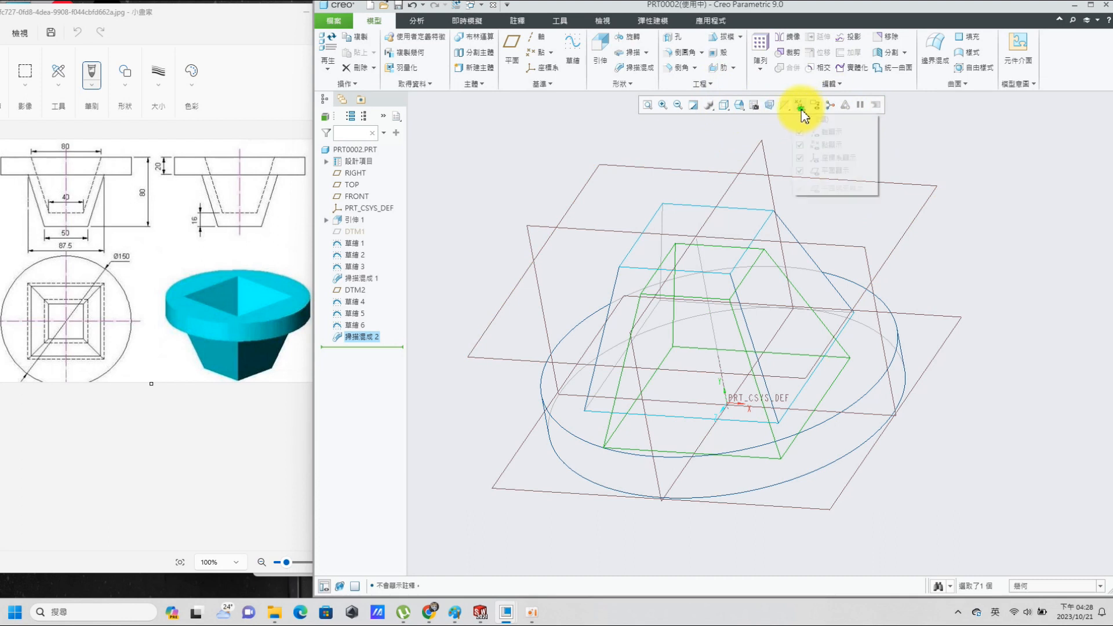
pyautogui.click(800, 171)
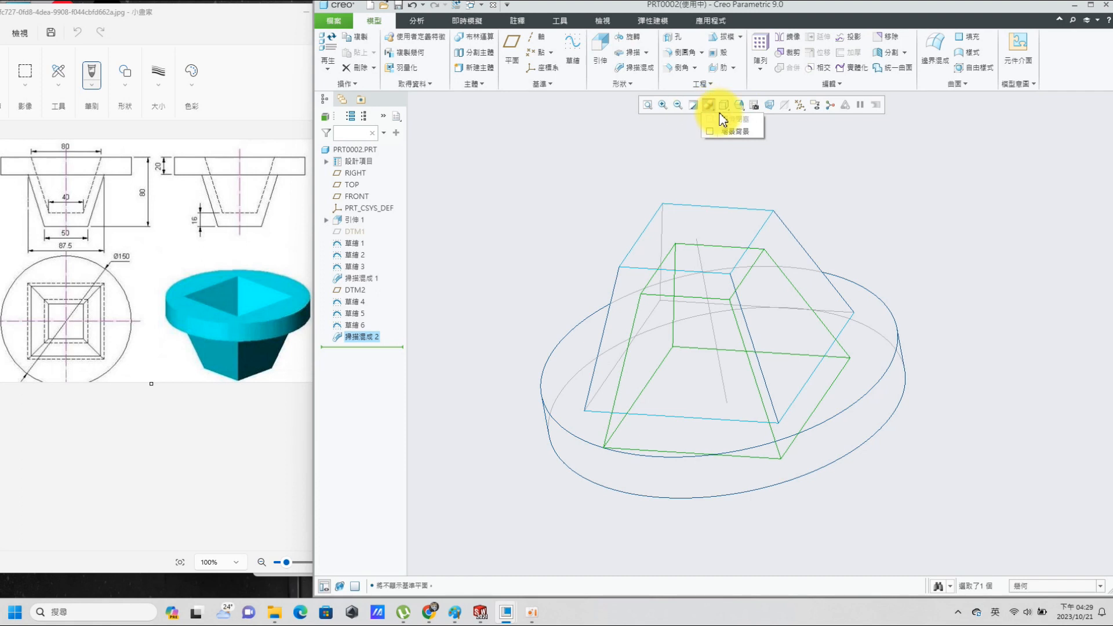
pyautogui.click(740, 106)
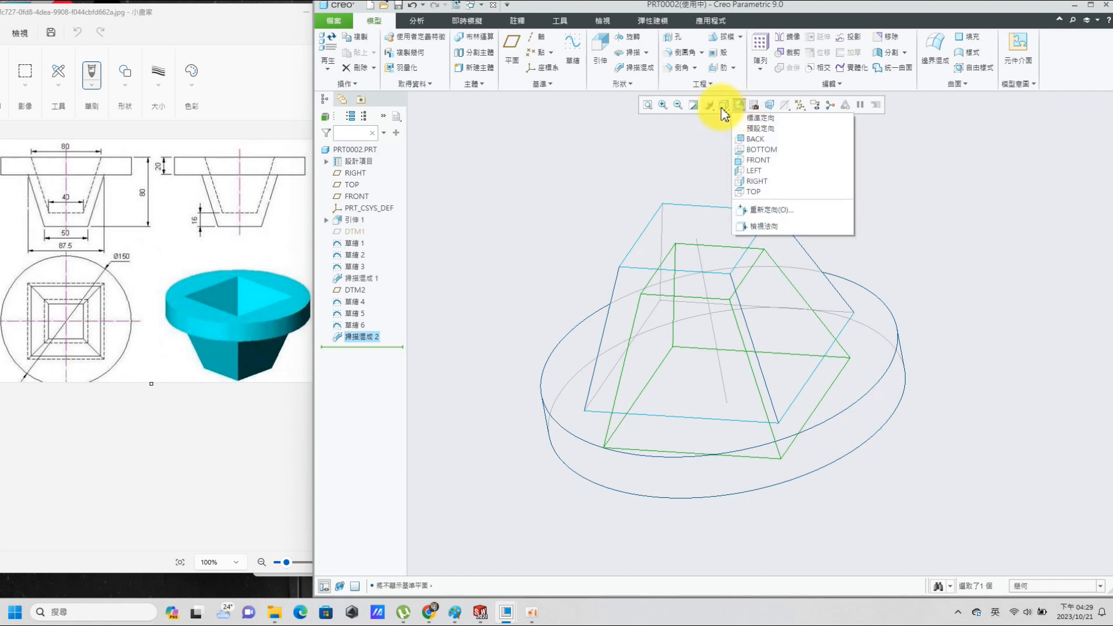
pyautogui.click(723, 105)
pyautogui.click(724, 105)
pyautogui.click(748, 130)
pyautogui.click(932, 288)
pyautogui.moveTo(931, 288)
pyautogui.mouseDown(button='middle')
pyautogui.moveTo(945, 462)
pyautogui.moveTo(902, 367)
pyautogui.moveTo(920, 457)
pyautogui.mouseUp(button='middle')
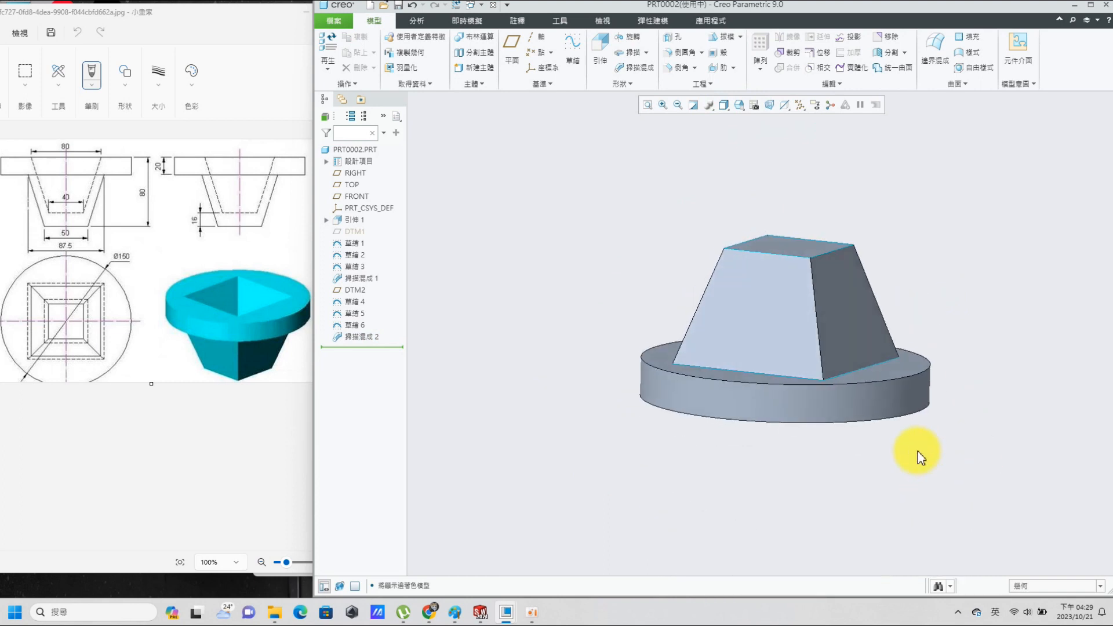
pyautogui.moveTo(949, 405)
pyautogui.mouseDown(button='middle')
pyautogui.moveTo(907, 453)
pyautogui.moveTo(859, 274)
pyautogui.moveTo(844, 338)
pyautogui.moveTo(855, 405)
pyautogui.moveTo(869, 288)
pyautogui.mouseUp(button='middle')
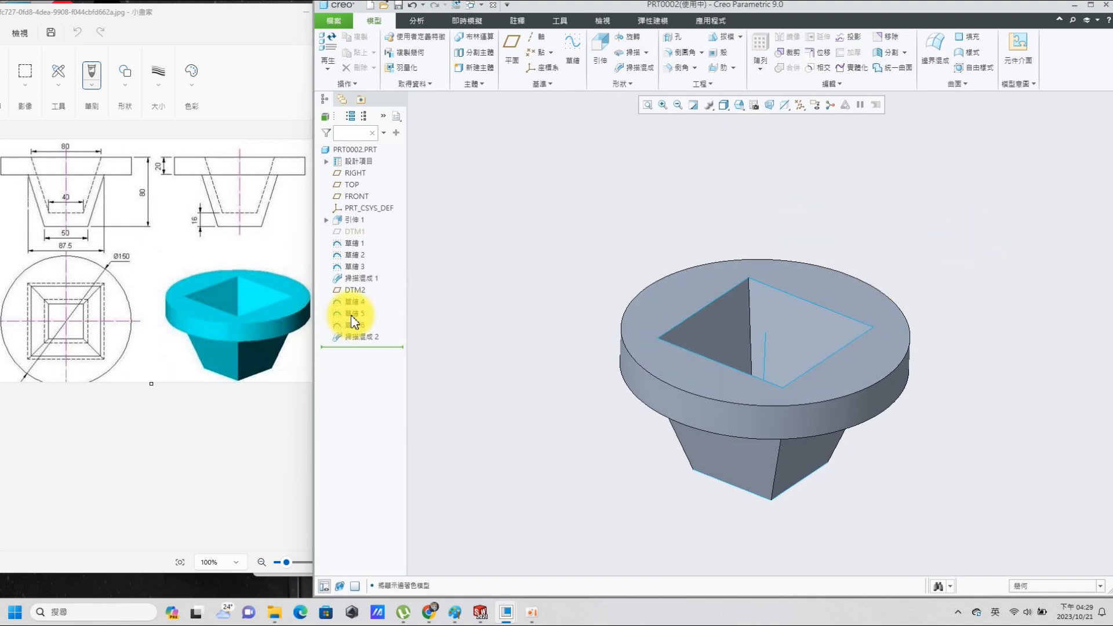
# Step: Hide all six sketches used for the two swept blends
pyautogui.click(363, 302)
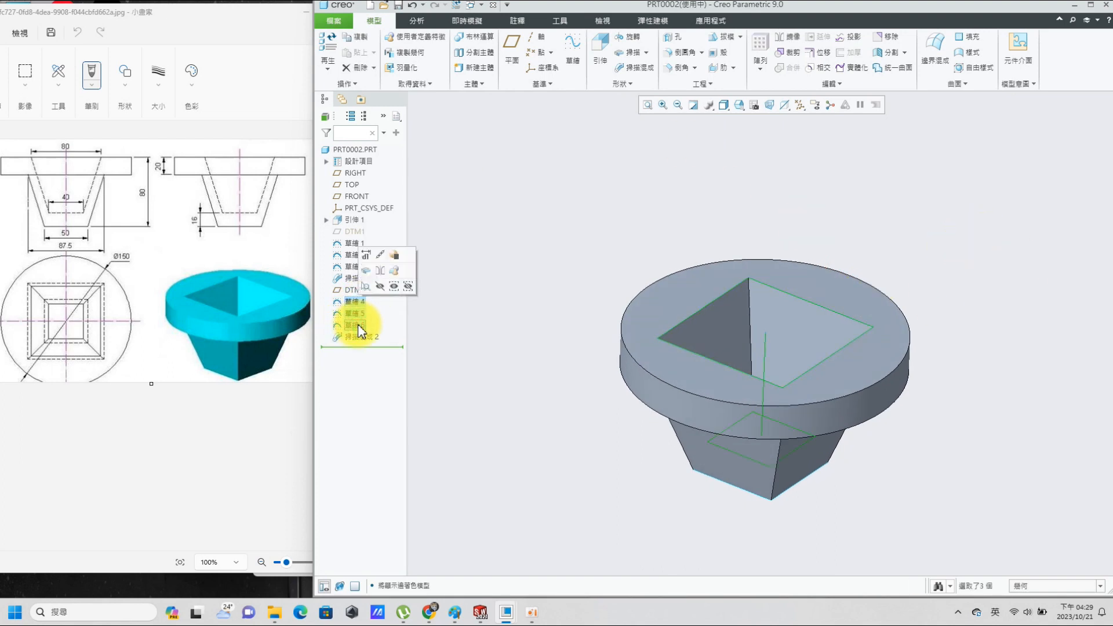
pyautogui.click(350, 244)
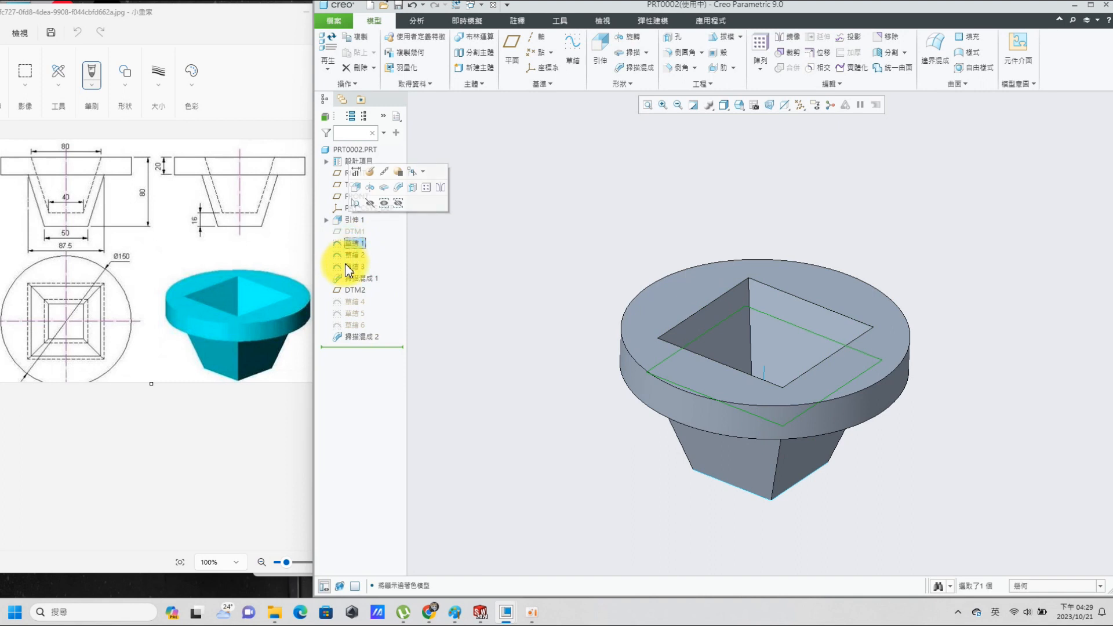
pyautogui.keyDown('shift'); pyautogui.click(346, 263); pyautogui.keyUp('shift')
pyautogui.click(364, 225)
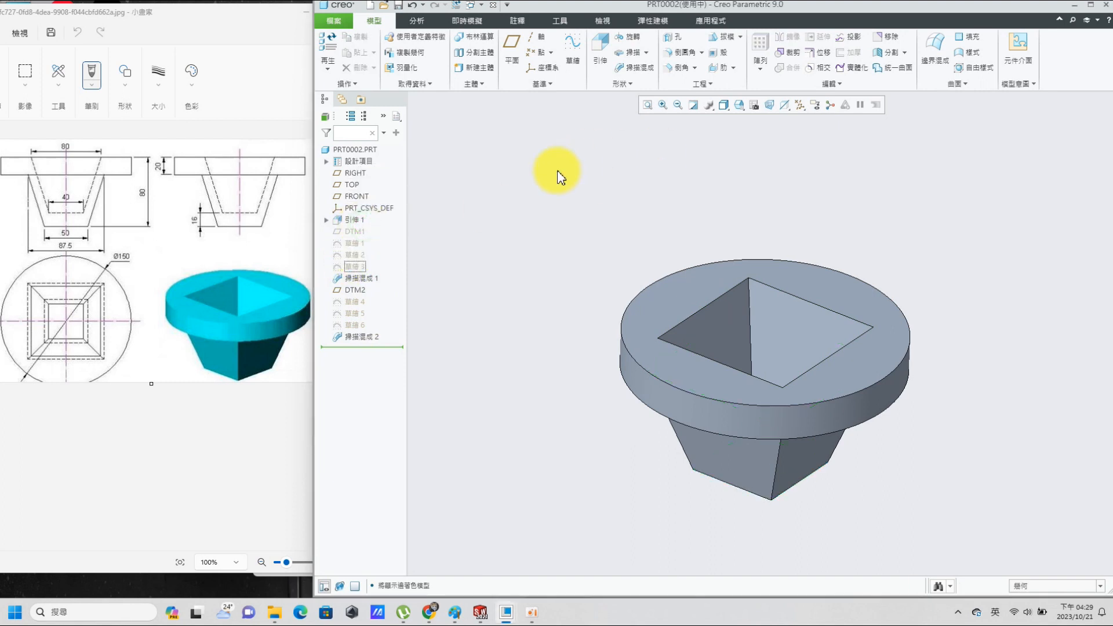
pyautogui.scroll(-3, 807, 423)
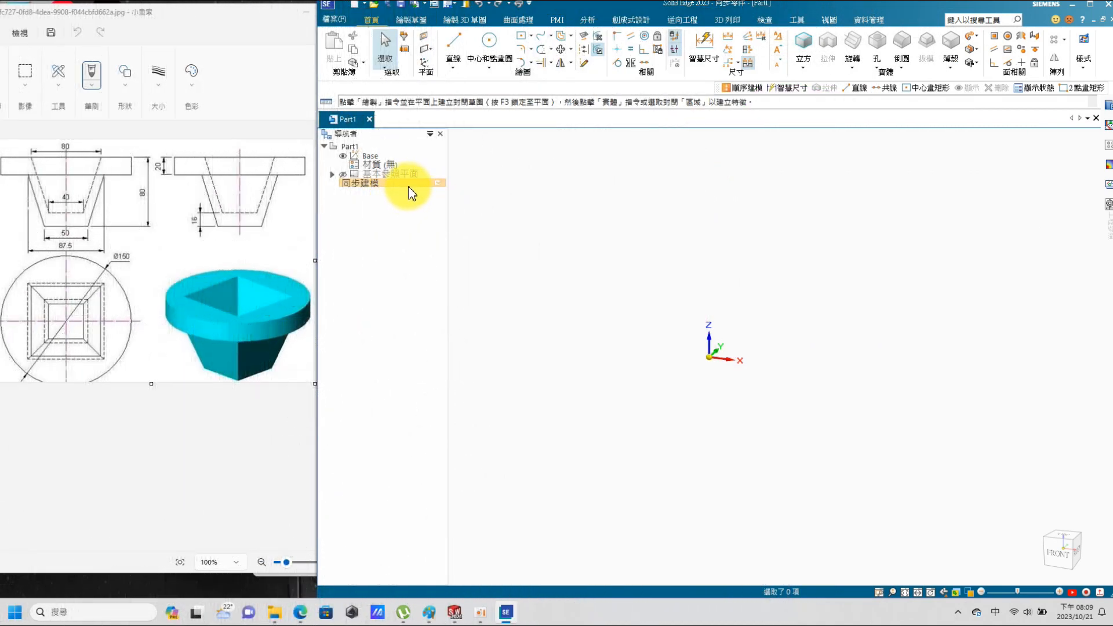
# Step: Switch to Solid Edge, change the new part to ordered modelling and begin an Extrude profile on the horizontal base plane
pyautogui.rightClick(410, 184)
pyautogui.click(455, 303)
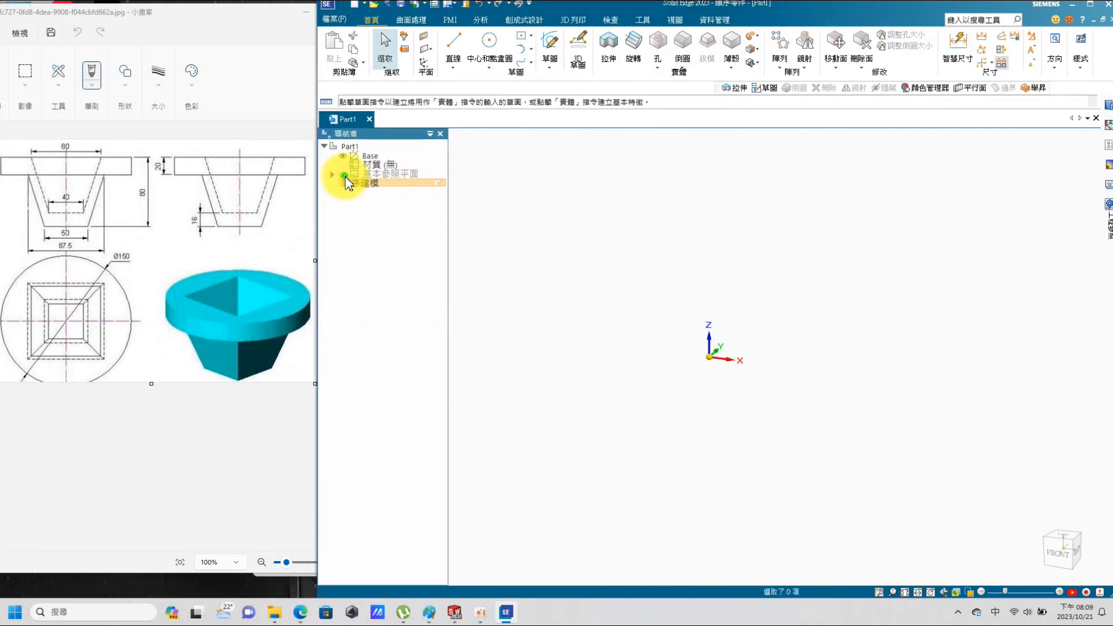
pyautogui.click(608, 42)
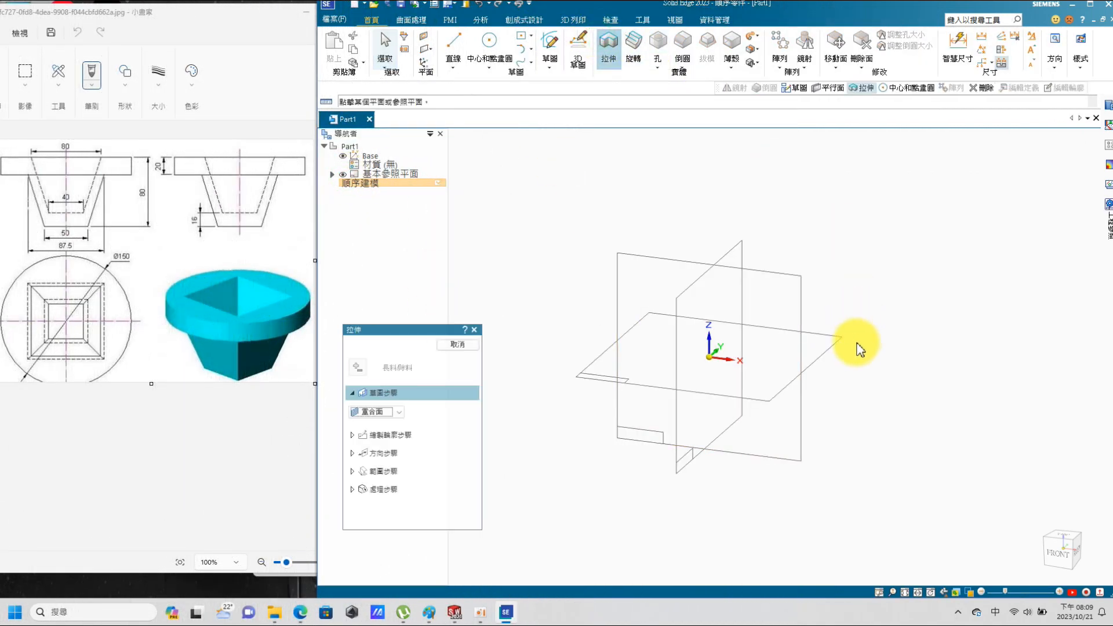
pyautogui.click(839, 355)
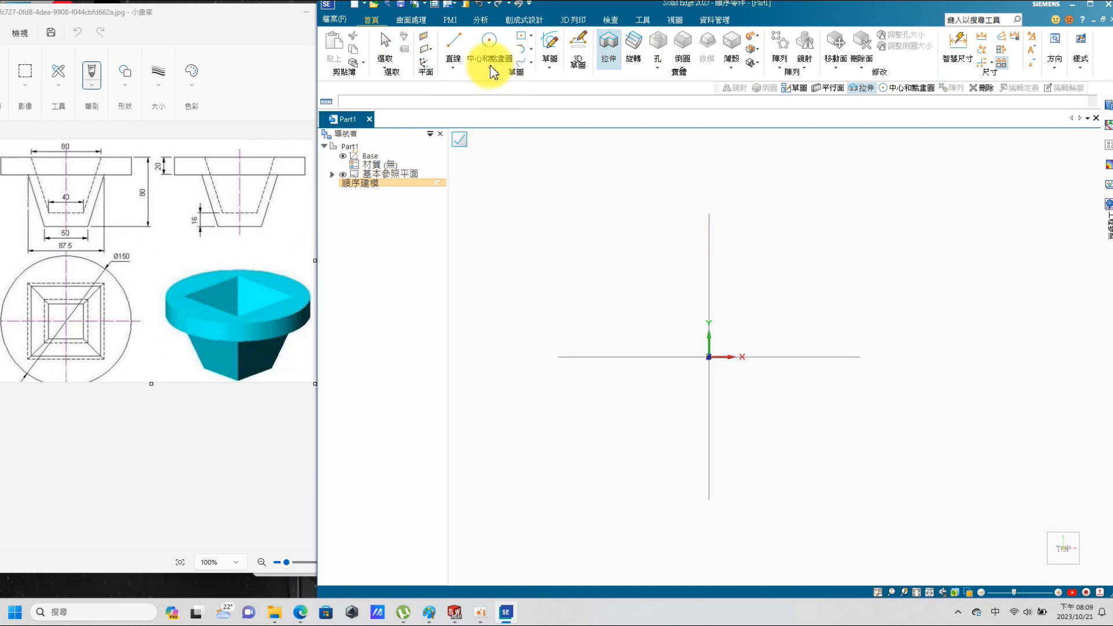
# Step: Draw a circle centred on the origin and dimension its diameter to 150 mm
pyautogui.click(709, 356)
pyautogui.click(812, 268)
pyautogui.click(777, 43)
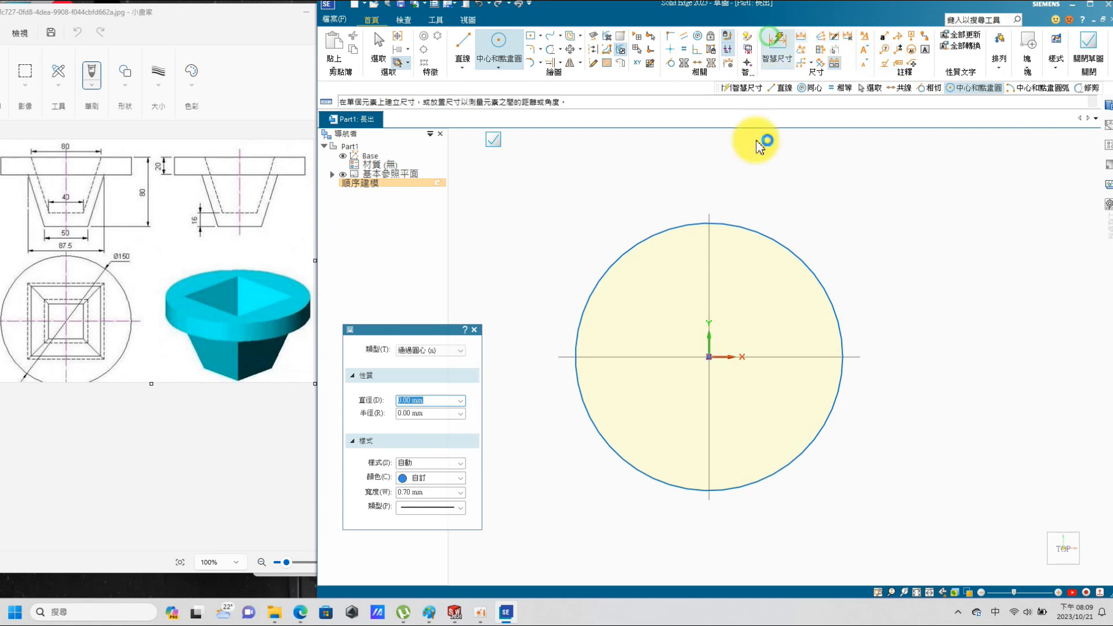
pyautogui.click(778, 235)
pyautogui.click(829, 201)
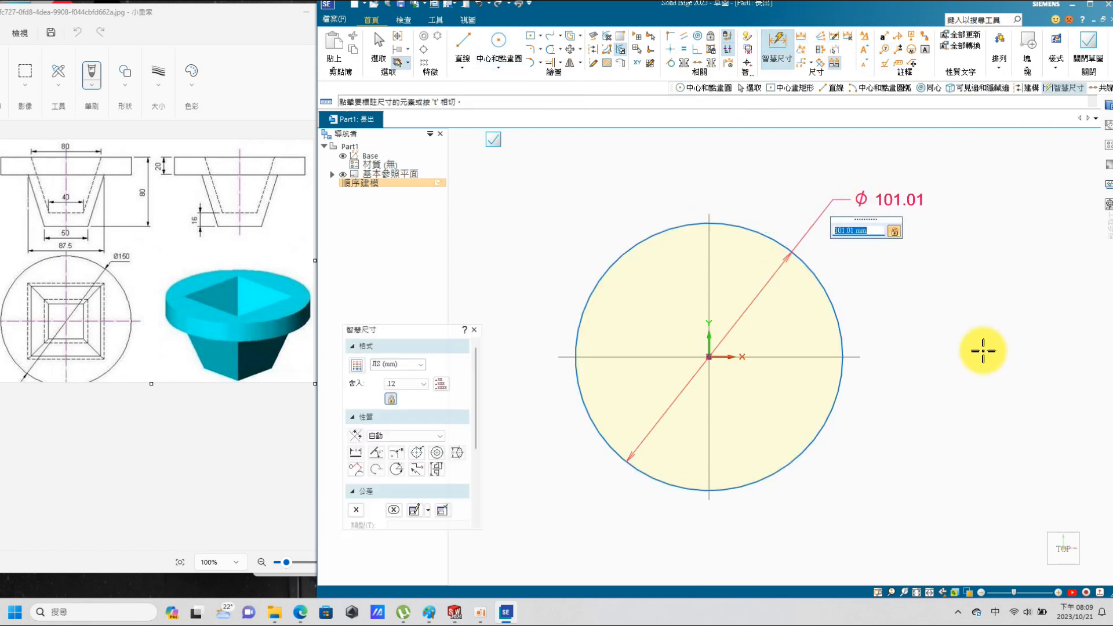
pyautogui.write('150')
pyautogui.press('Return')
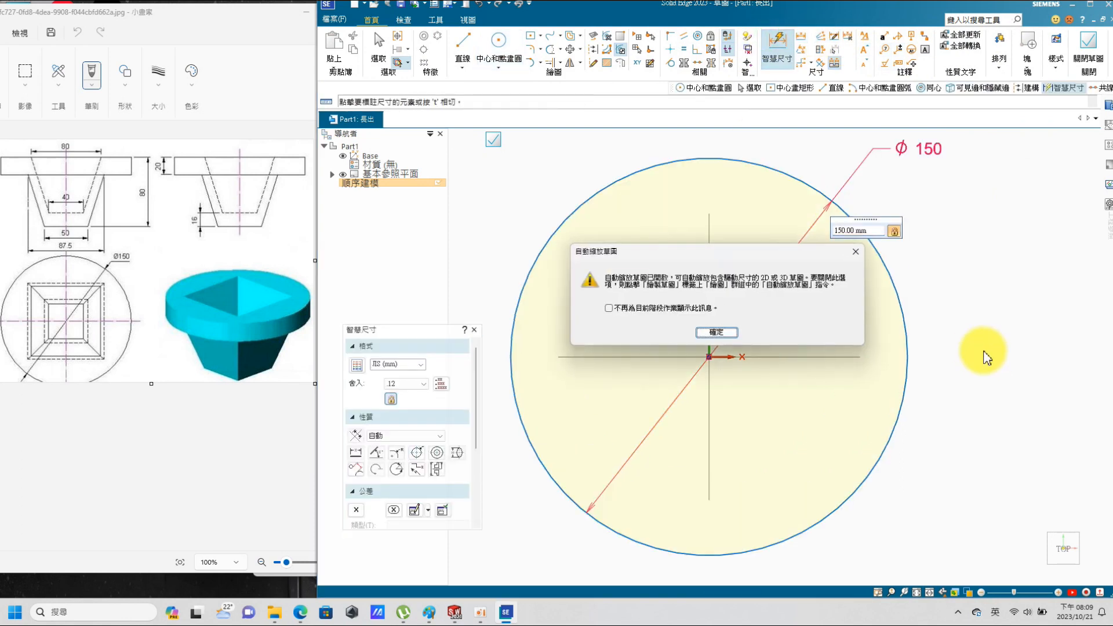
pyautogui.click(718, 334)
# Step: Finish the circle profile and extrude it 20 mm upward
pyautogui.click(1086, 44)
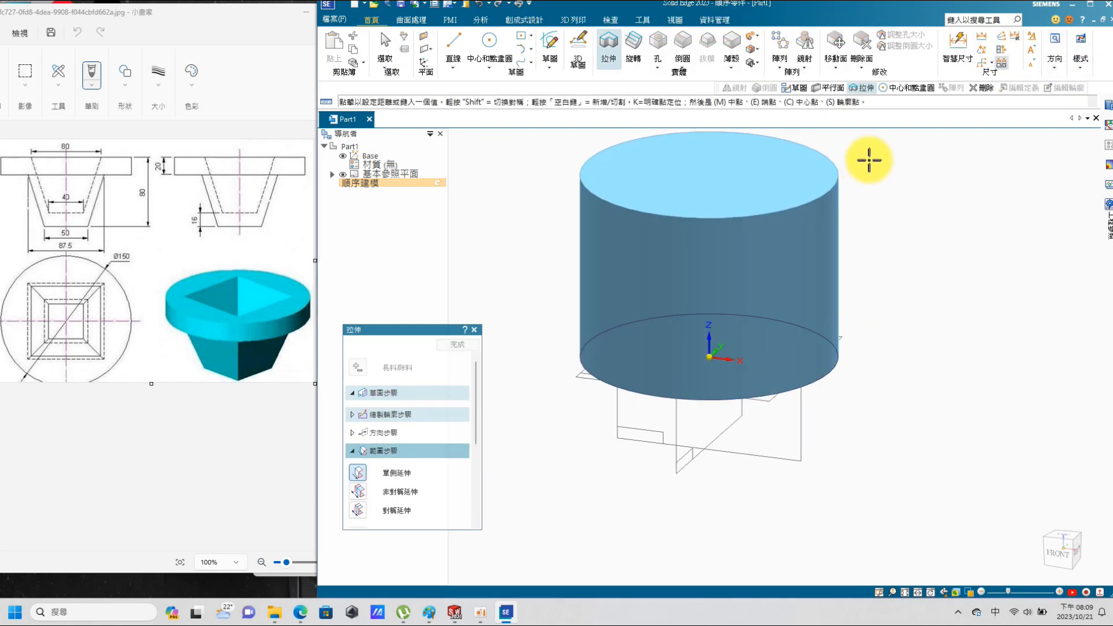
pyautogui.write('20')
pyautogui.press('Return')
pyautogui.click(869, 161)
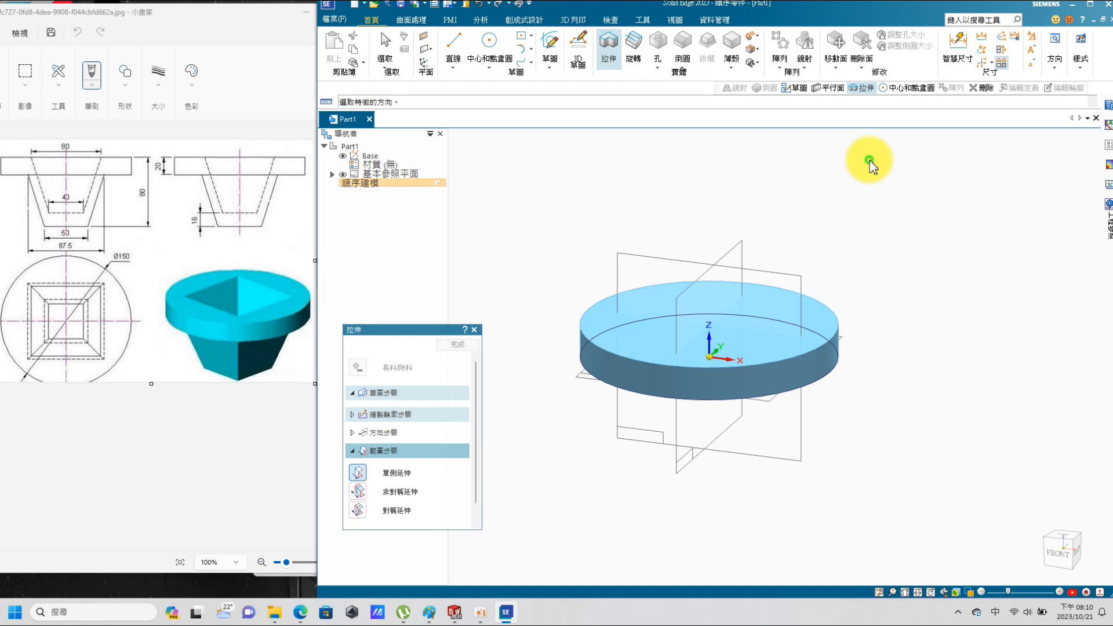
pyautogui.click(457, 344)
pyautogui.press('Escape')
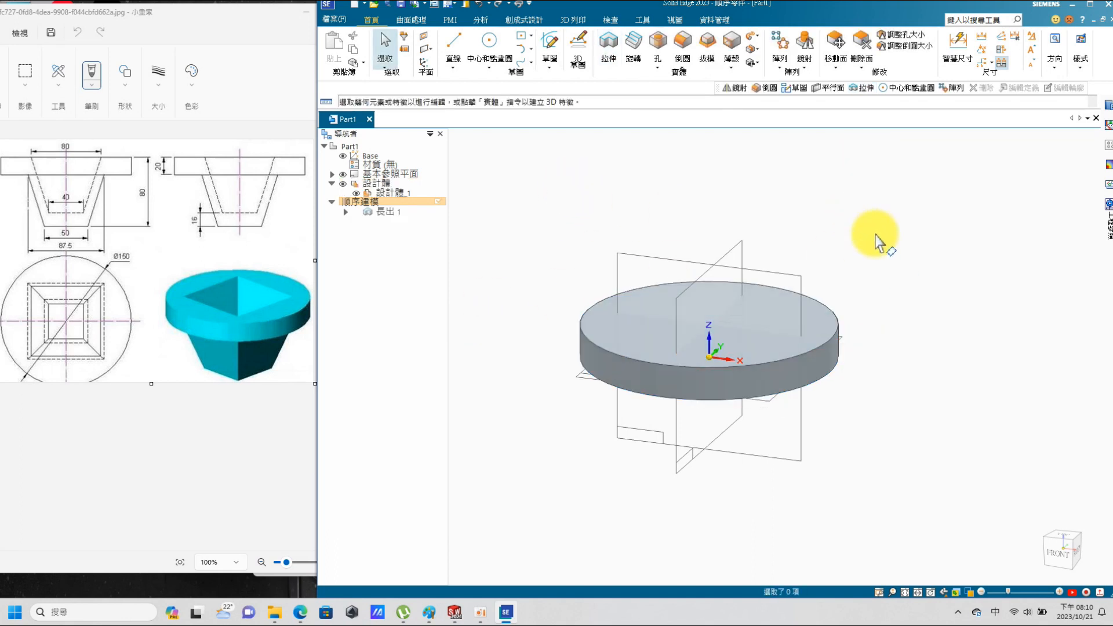
# Step: Create a reference plane parallel to the disc's bottom face, offset 80 mm upward
pyautogui.moveTo(840, 322); pyautogui.dragTo(871, 216, button='middle')
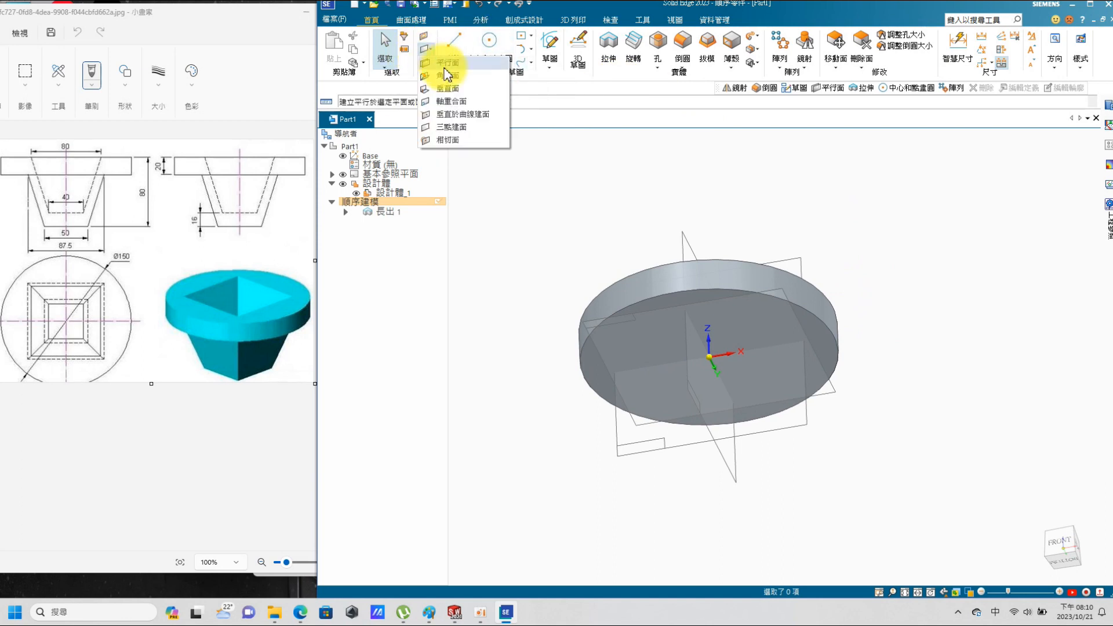
pyautogui.click(448, 63)
pyautogui.click(817, 328)
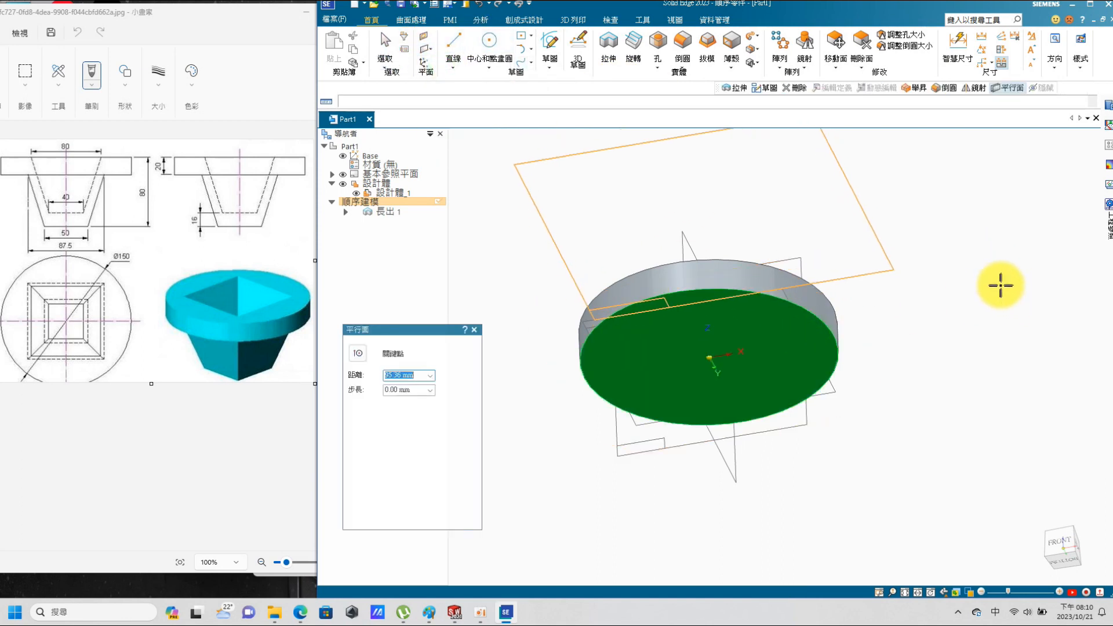
pyautogui.write('80')
pyautogui.press('Return')
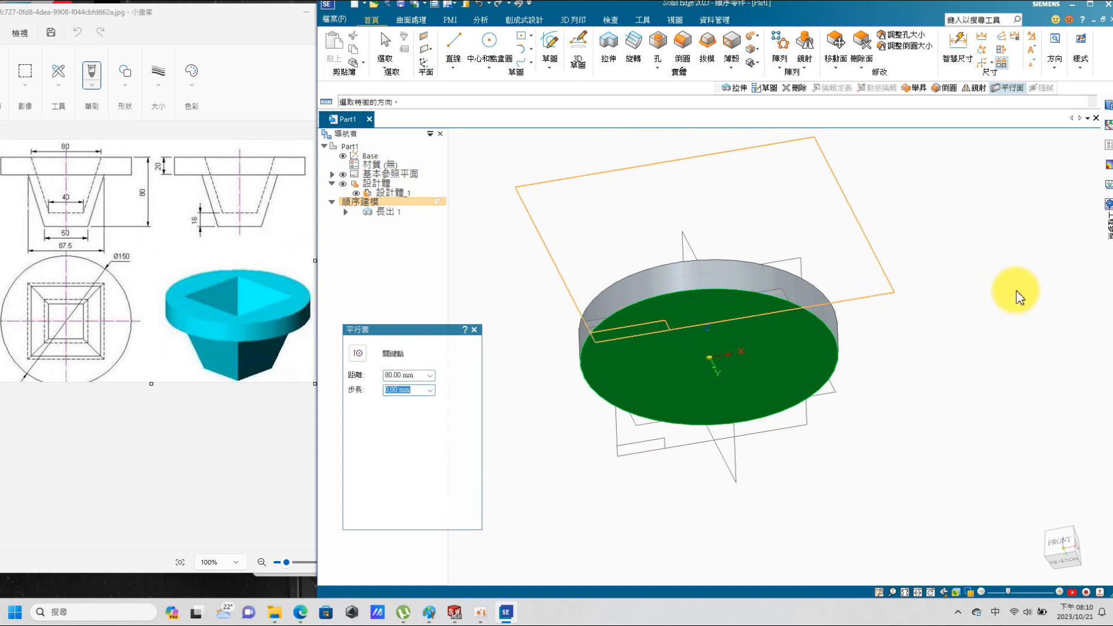
pyautogui.click(1019, 296)
pyautogui.moveTo(954, 292); pyautogui.dragTo(957, 364, button='middle')
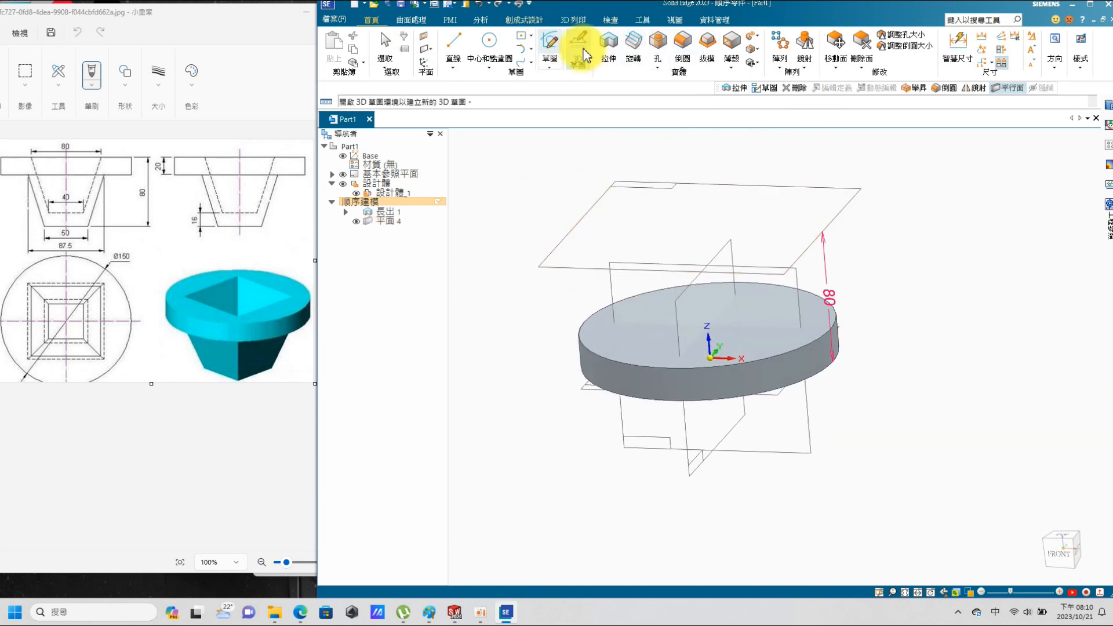
# Step: Sketch a rectangle about 67 mm wide on the disc's upper face, centred on the origin
pyautogui.click(551, 46)
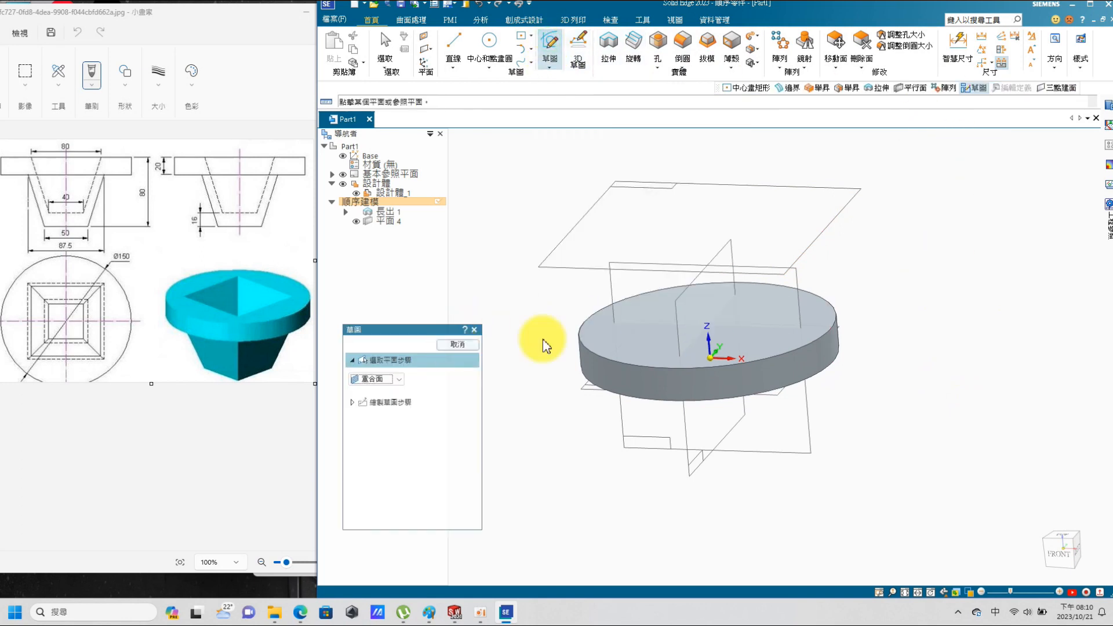
pyautogui.click(785, 331)
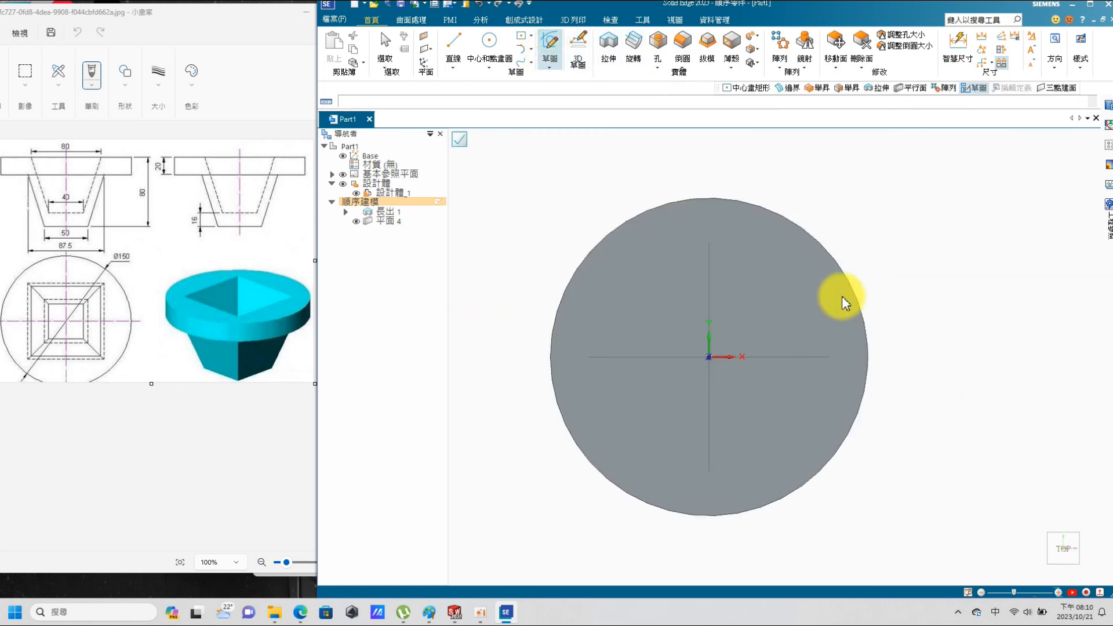
pyautogui.click(463, 47)
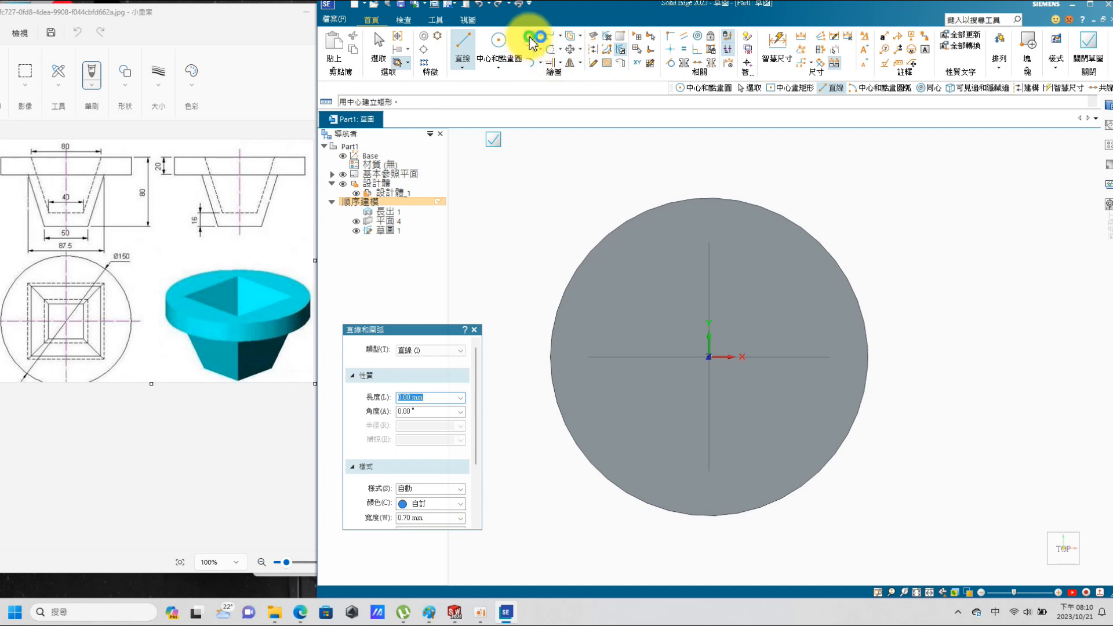
pyautogui.click(530, 37)
pyautogui.click(709, 357)
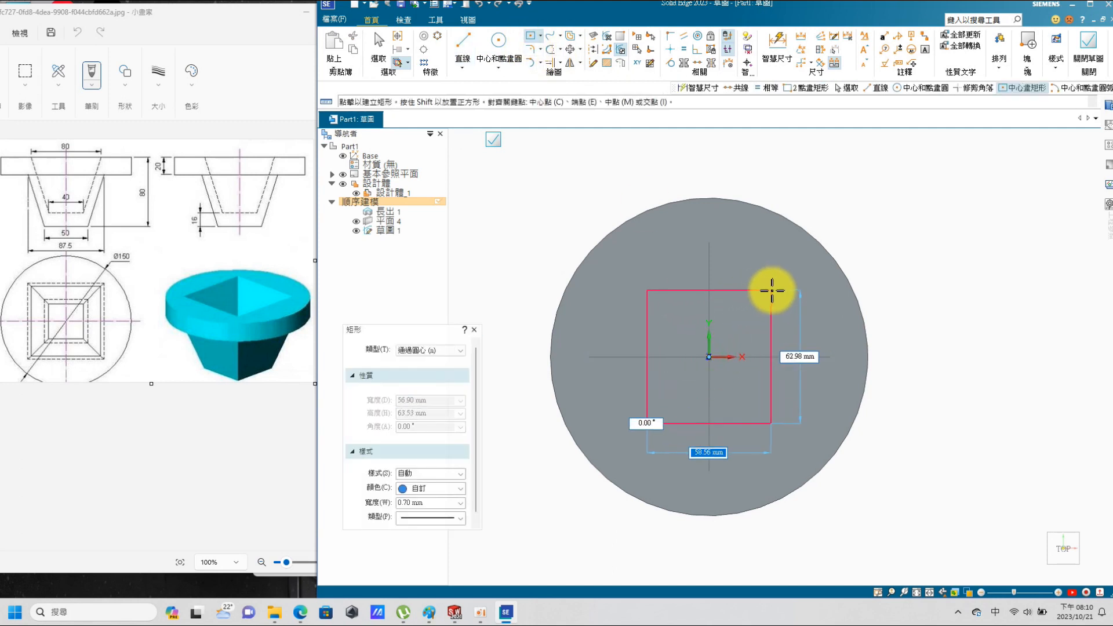
pyautogui.click(780, 288)
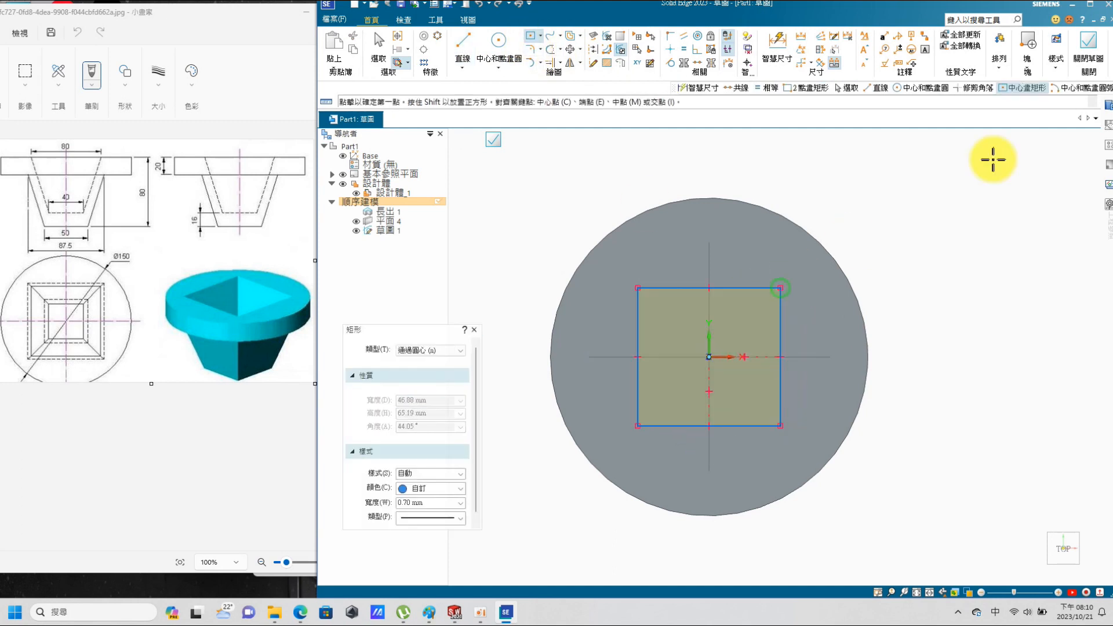
# Step: Make the rectangle's adjacent sides equal, dimension its width to 87.5 mm and finish the sketch
pyautogui.click(684, 50)
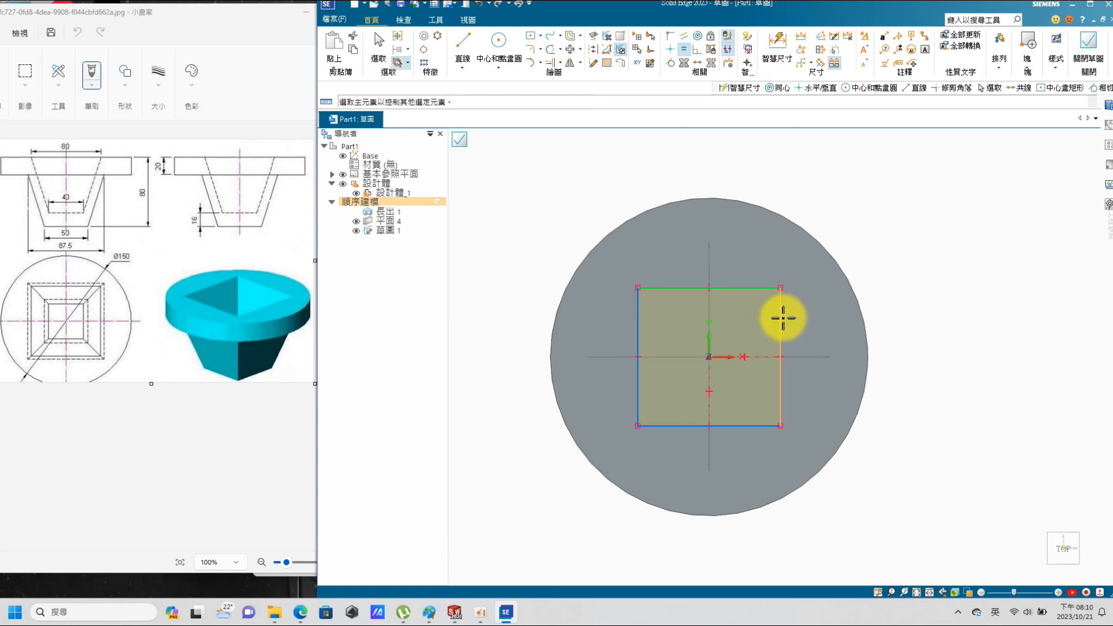
pyautogui.click(780, 318)
pyautogui.click(777, 43)
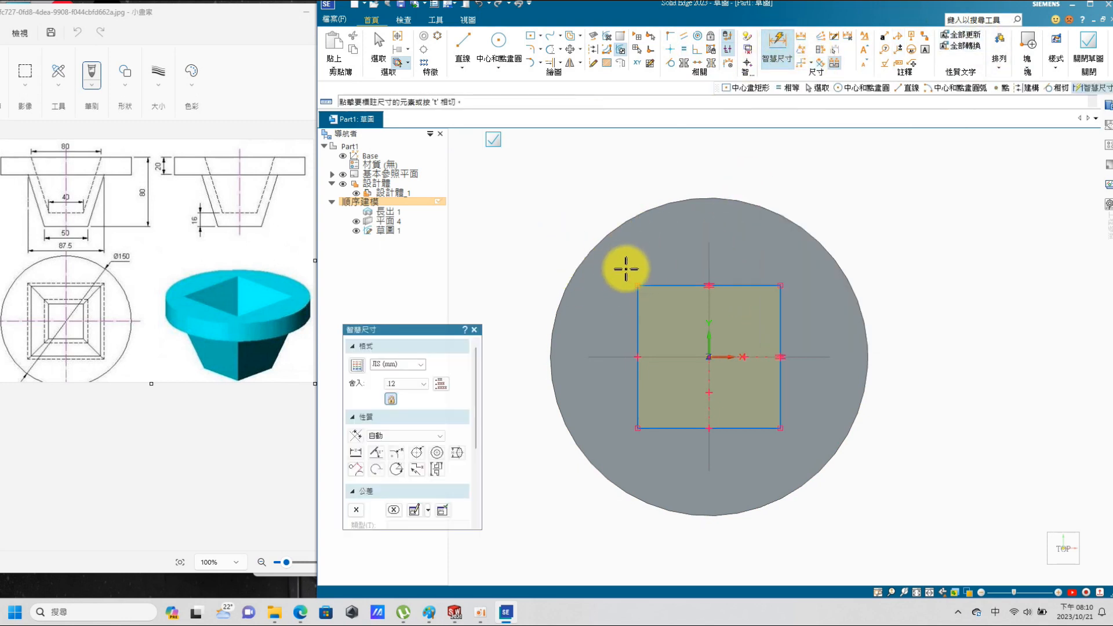
pyautogui.click(713, 285)
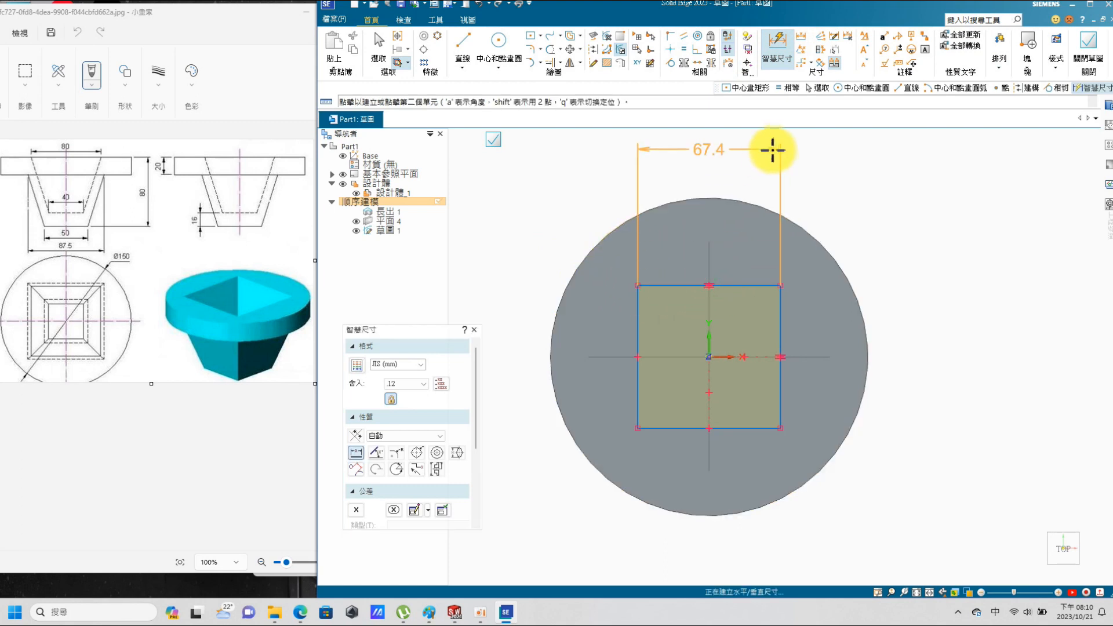
pyautogui.click(778, 154)
pyautogui.write('87.5')
pyautogui.press('Return')
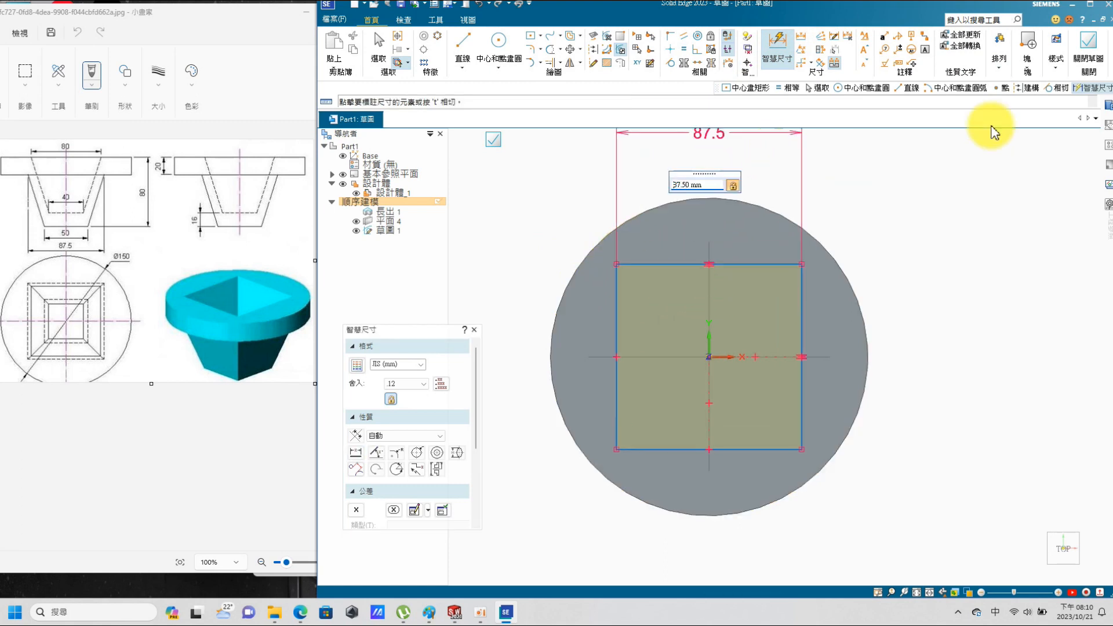
pyautogui.click(1090, 51)
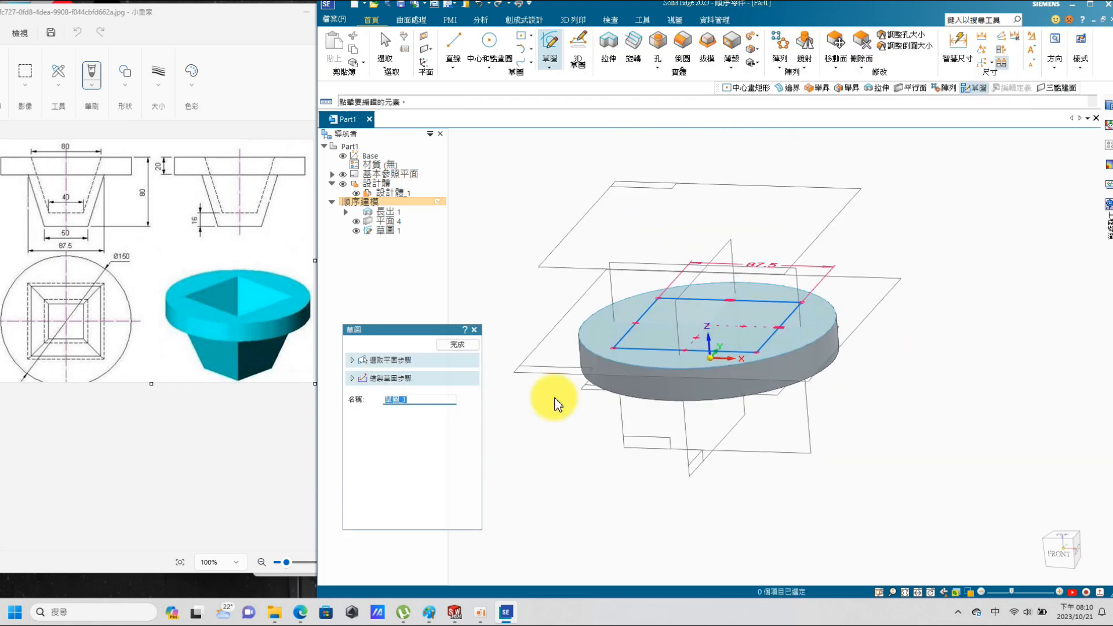
pyautogui.click(456, 345)
# Step: Sketch a rectangle about 56 mm wide, centred on the origin, on the reference plane offset 80 mm above the disc's base
pyautogui.click(552, 38)
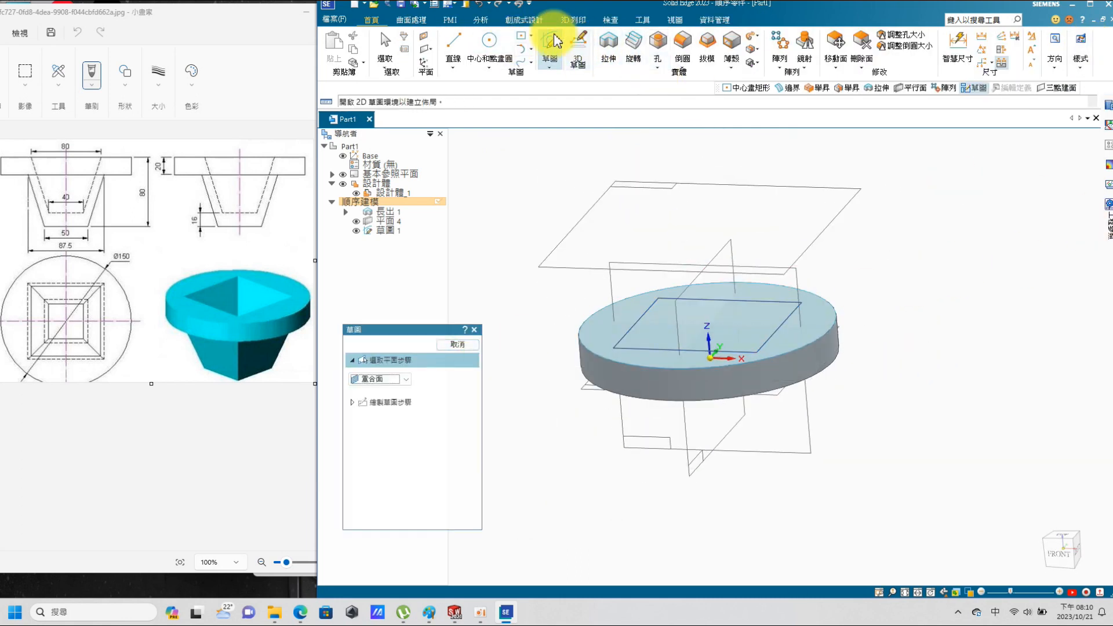
pyautogui.click(842, 218)
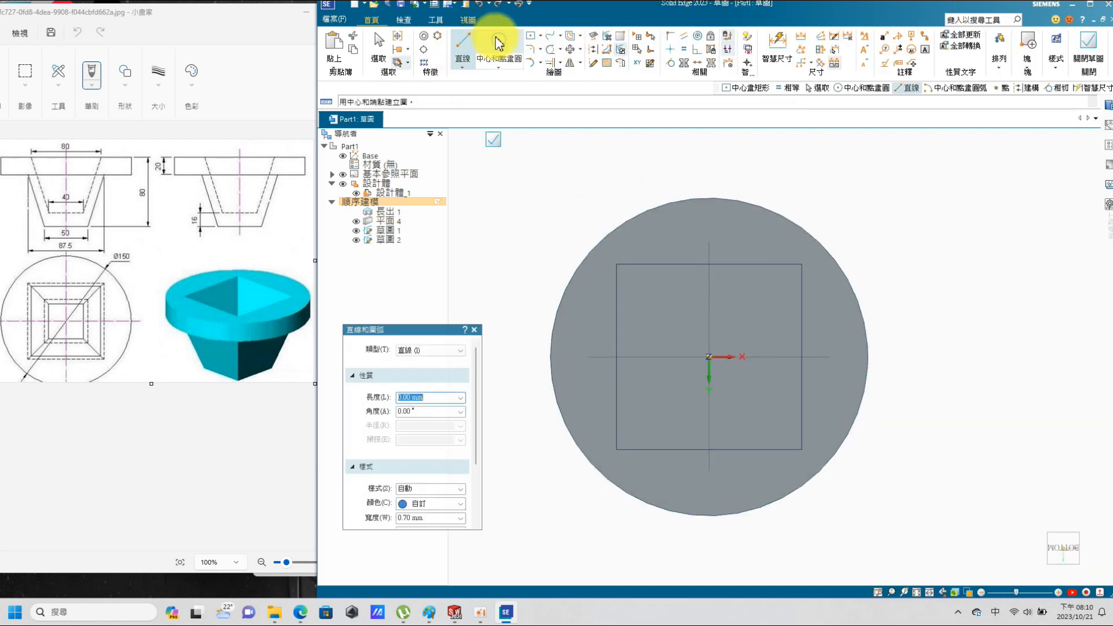
pyautogui.click(532, 36)
pyautogui.click(710, 356)
pyautogui.click(769, 309)
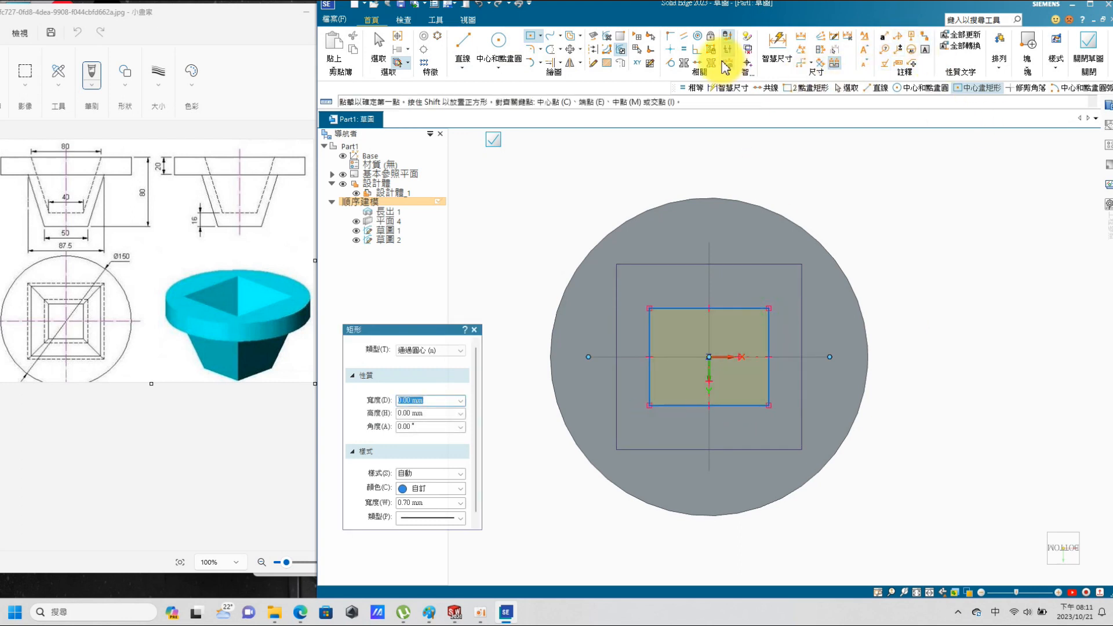
pyautogui.press('Escape')
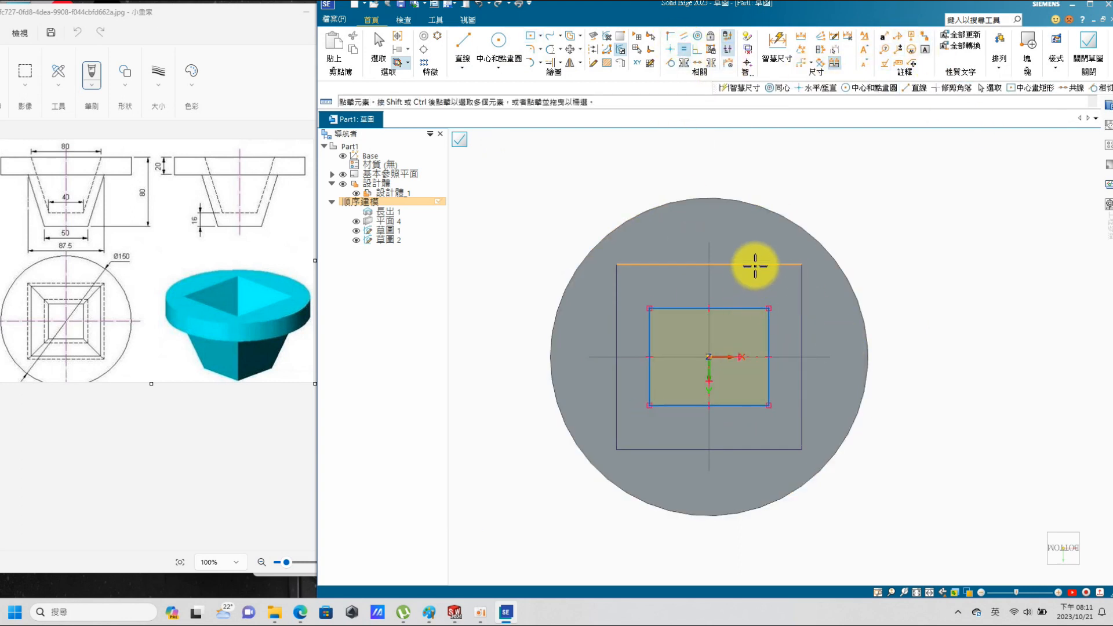
# Step: Make the smaller rectangle's adjacent sides equal, dimension its width to 50 mm and close the sketch
pyautogui.click(749, 308)
pyautogui.click(768, 329)
pyautogui.click(777, 43)
pyautogui.click(741, 297)
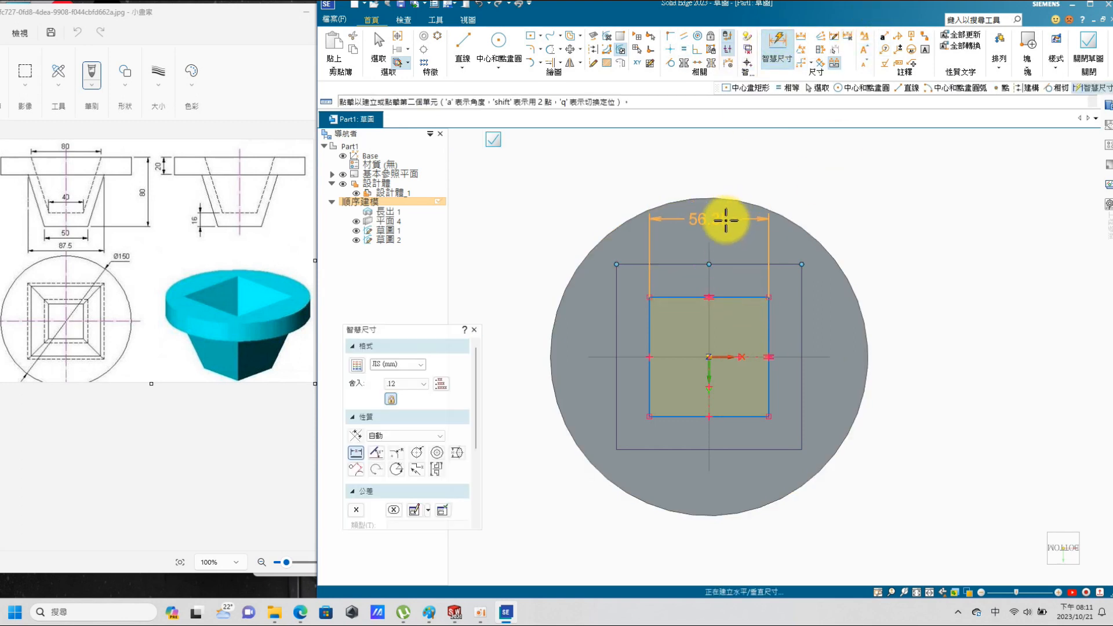
pyautogui.click(727, 218)
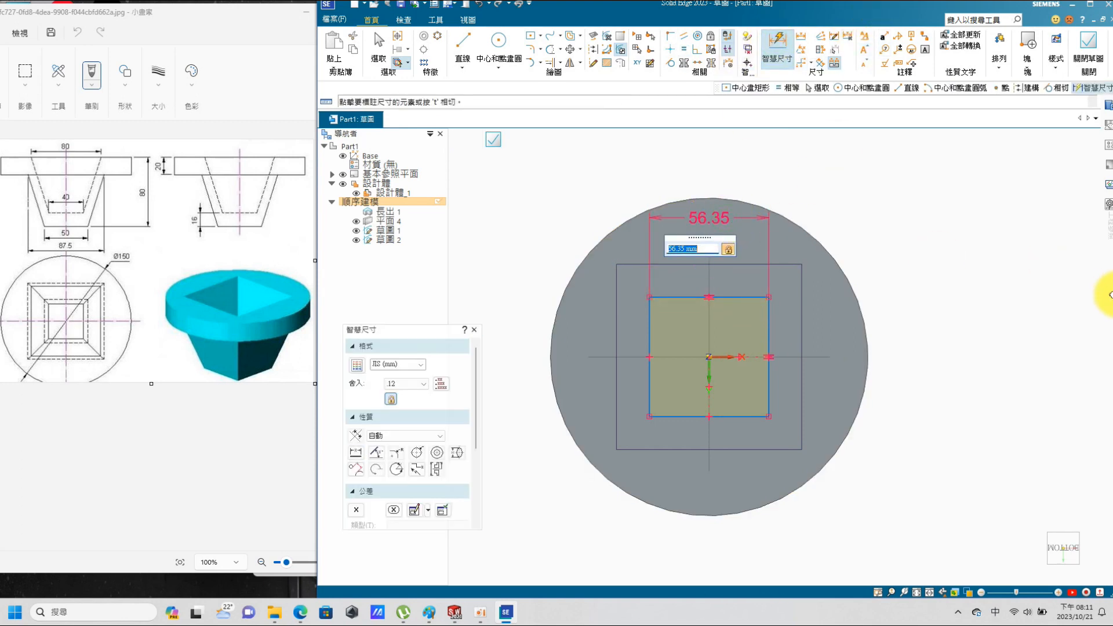
pyautogui.write('50')
pyautogui.press('Return')
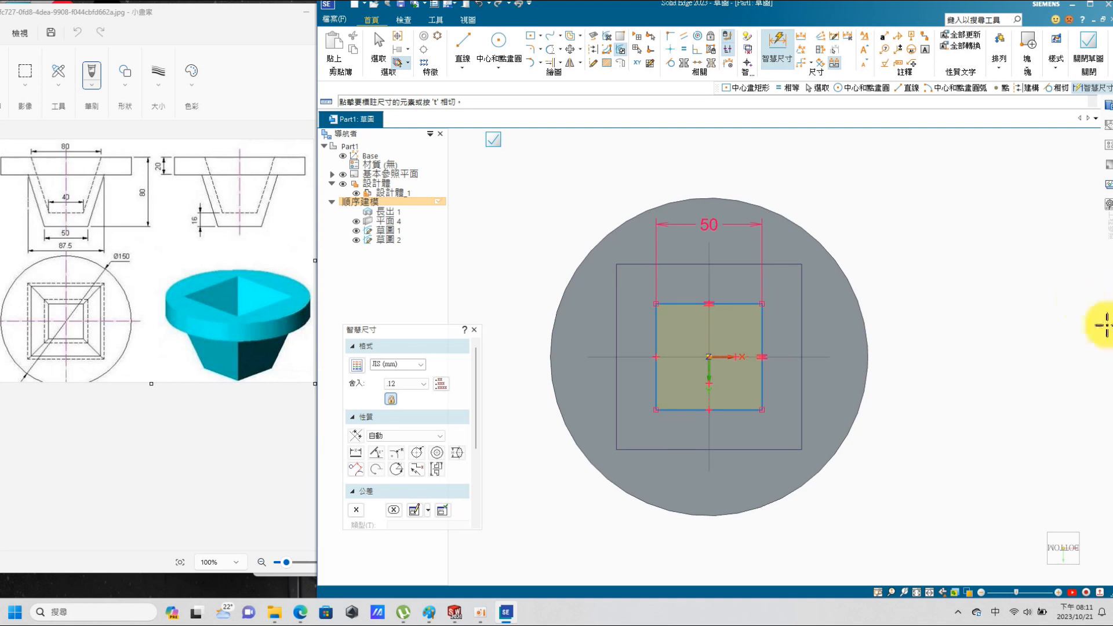
pyautogui.click(1088, 48)
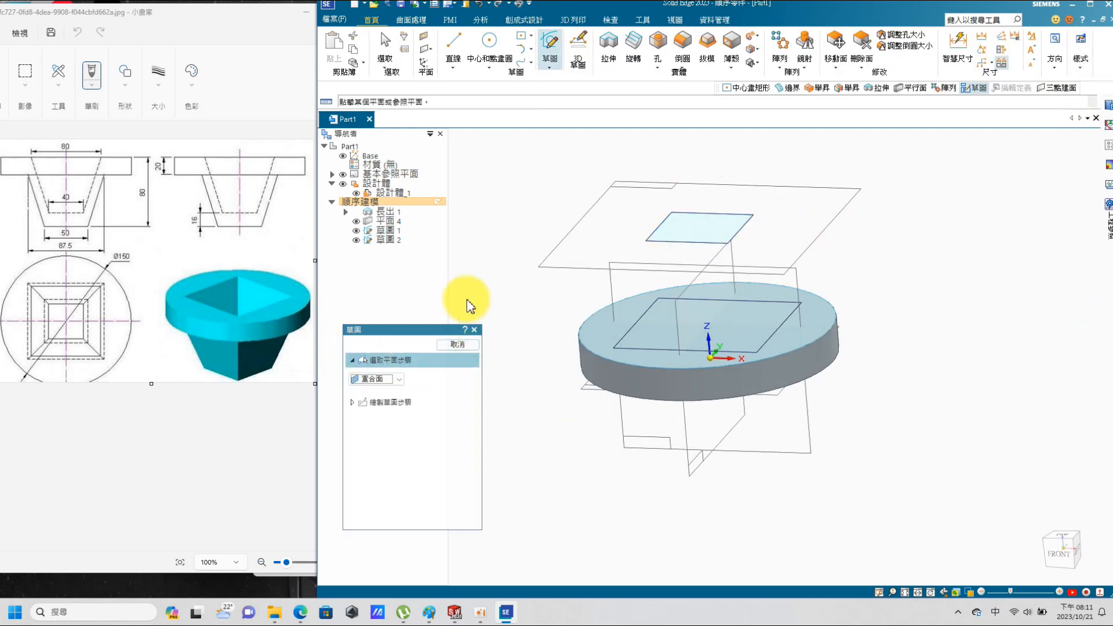
# Step: Loft a solid tapered body between the 87.5 mm square and the 50 mm square, matching their corresponding corners
pyautogui.click(757, 37)
pyautogui.click(769, 74)
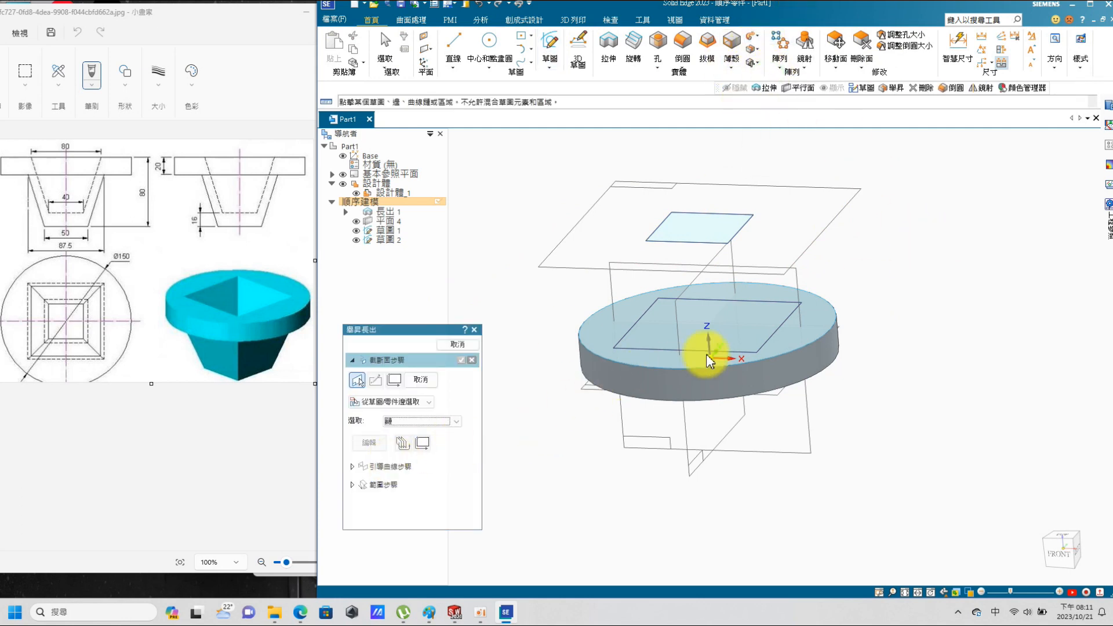
pyautogui.click(760, 355)
pyautogui.click(729, 251)
pyautogui.click(457, 344)
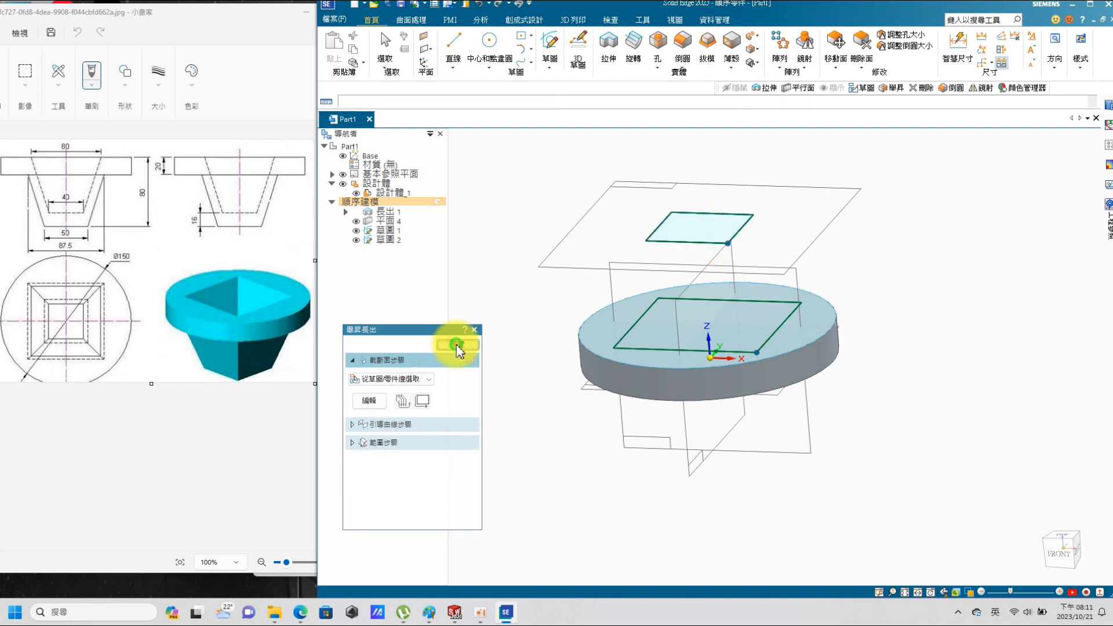
pyautogui.click(430, 362)
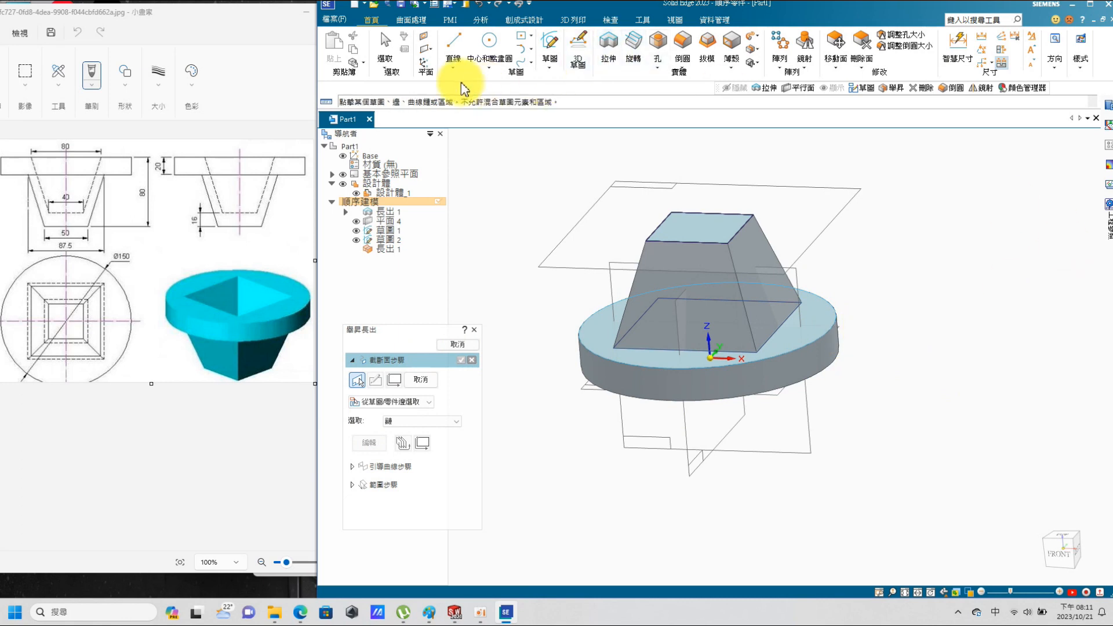
# Step: Create a parallel reference plane offset 16 mm downward from the plane at the tapered body's small end
pyautogui.click(428, 43)
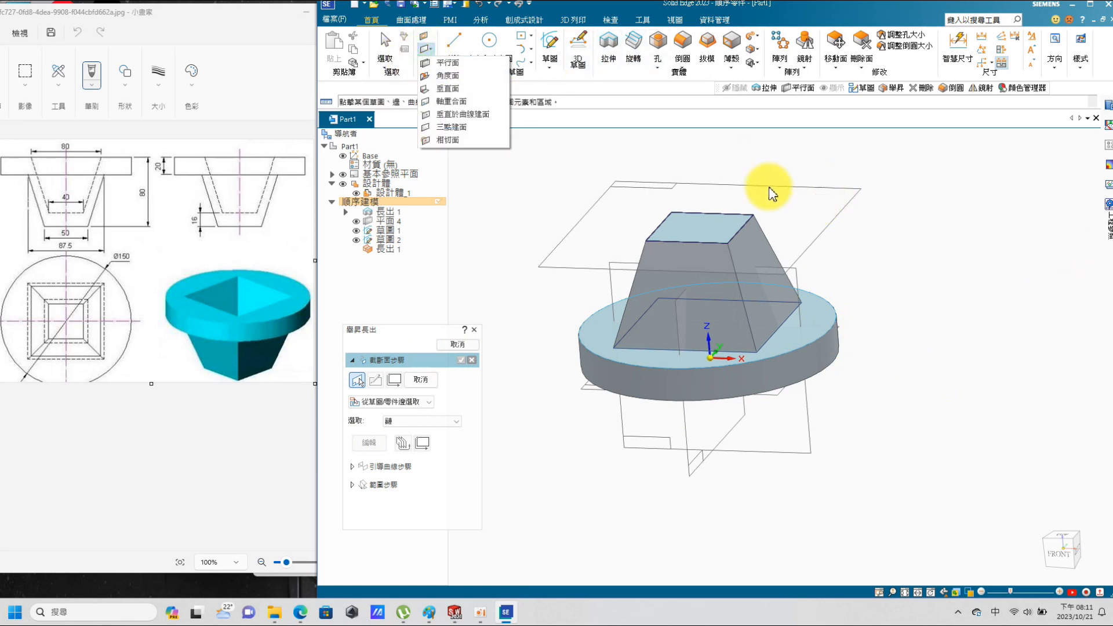
pyautogui.click(450, 69)
pyautogui.click(820, 234)
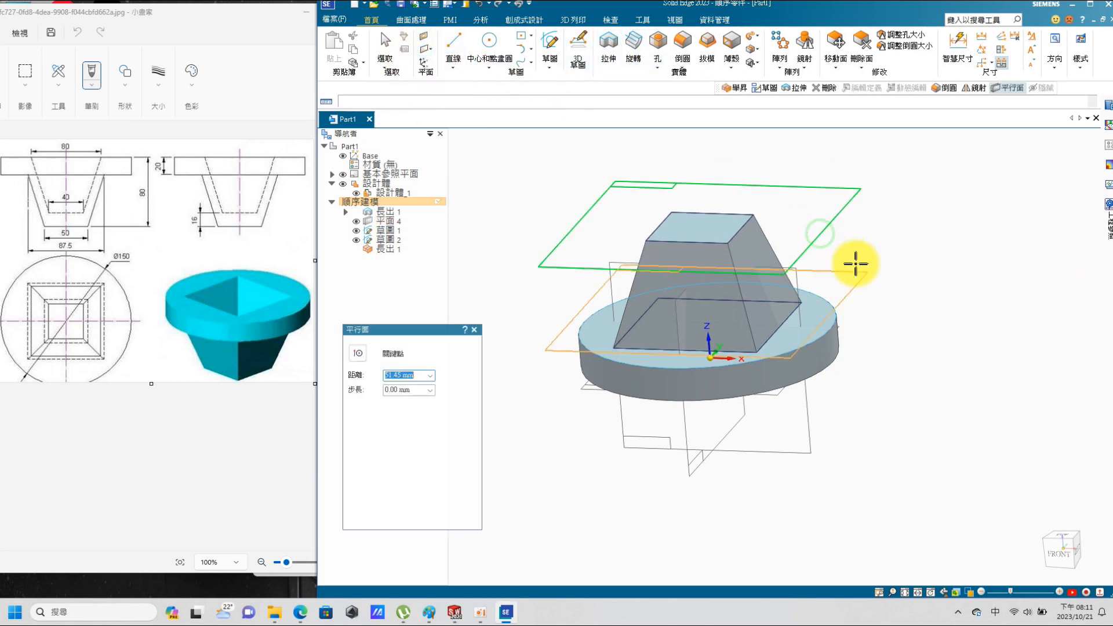
pyautogui.write('16')
pyautogui.press('Tab')
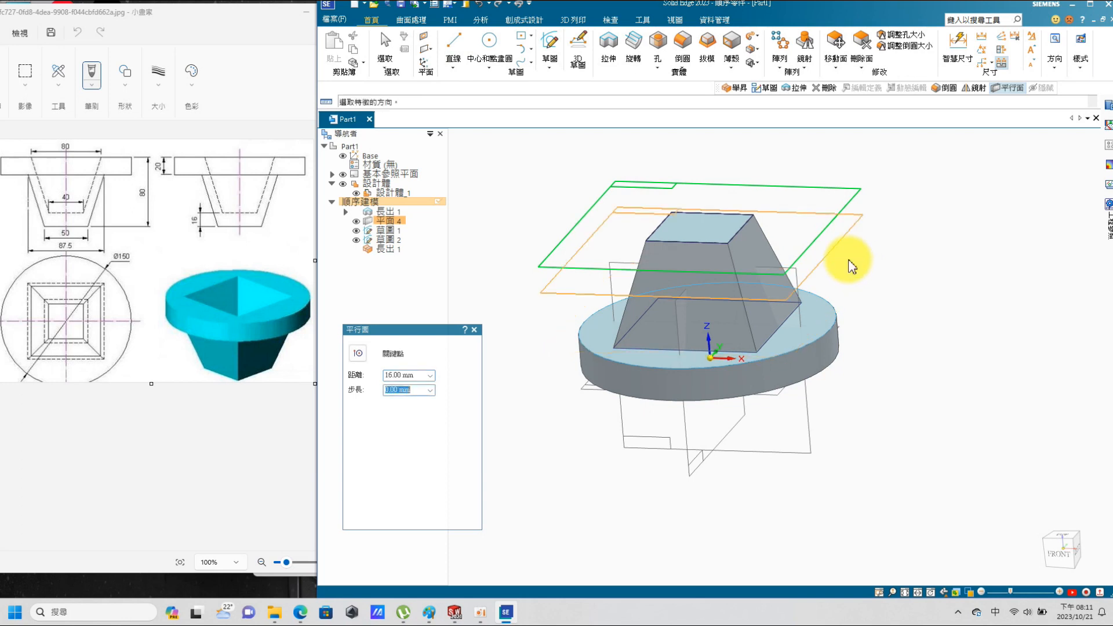
pyautogui.click(903, 286)
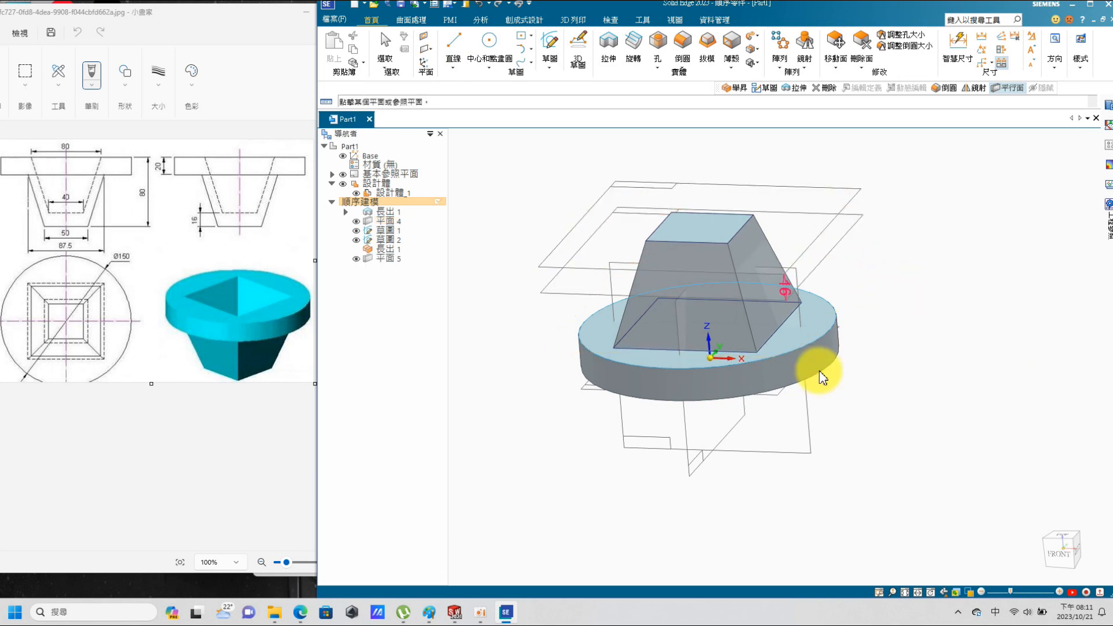
# Step: Sketch a rectangle about 105 mm by 61 mm on the 16 mm offset plane, centred on the origin
pyautogui.click(549, 50)
pyautogui.click(841, 235)
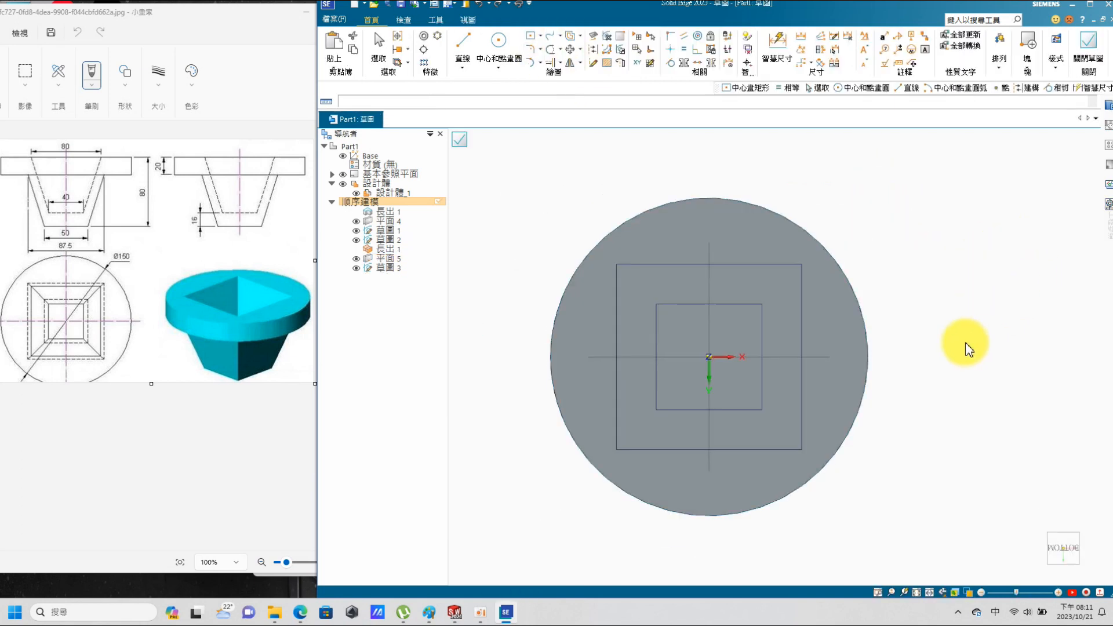
pyautogui.click(532, 39)
pyautogui.click(709, 357)
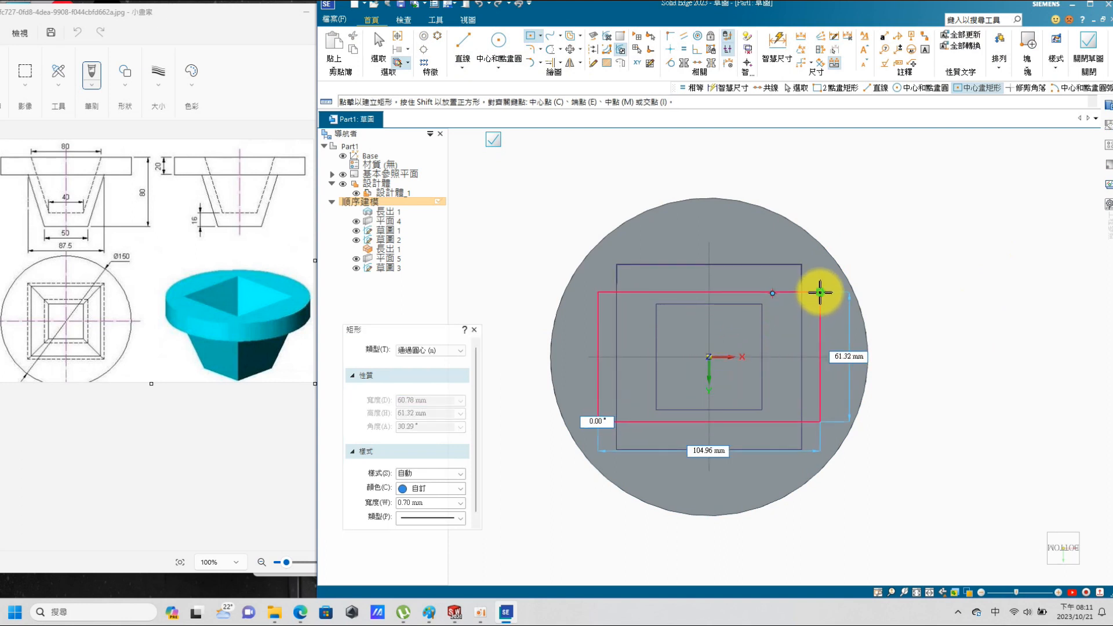
pyautogui.click(819, 292)
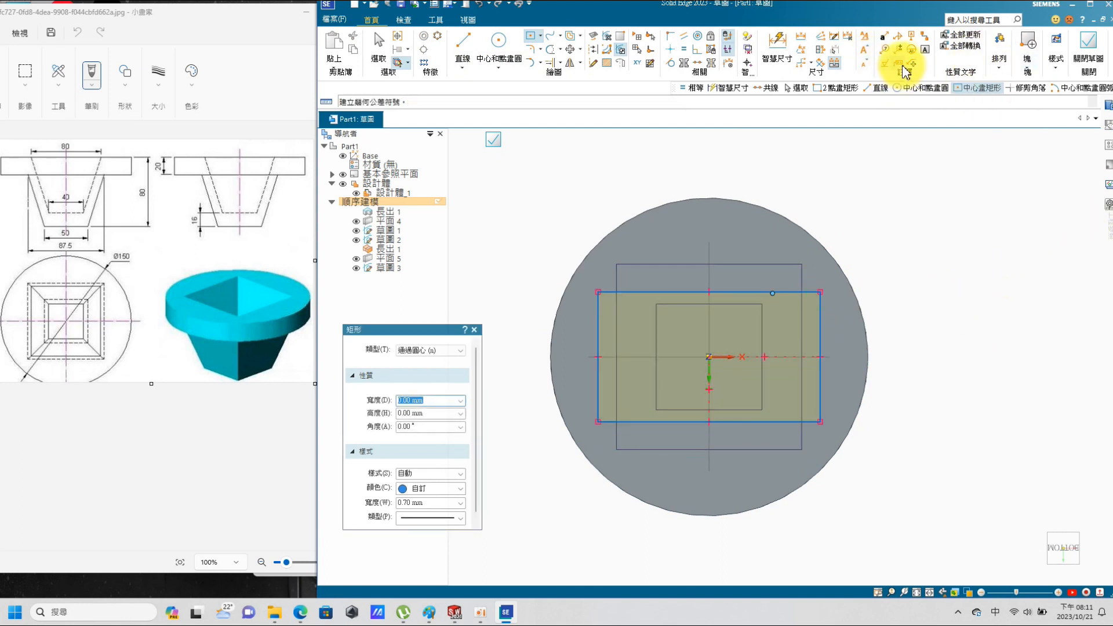
# Step: Make the new rectangle's adjacent sides equal, dimension its width to 80 mm and finish the sketch
pyautogui.click(686, 51)
pyautogui.click(786, 293)
pyautogui.click(820, 308)
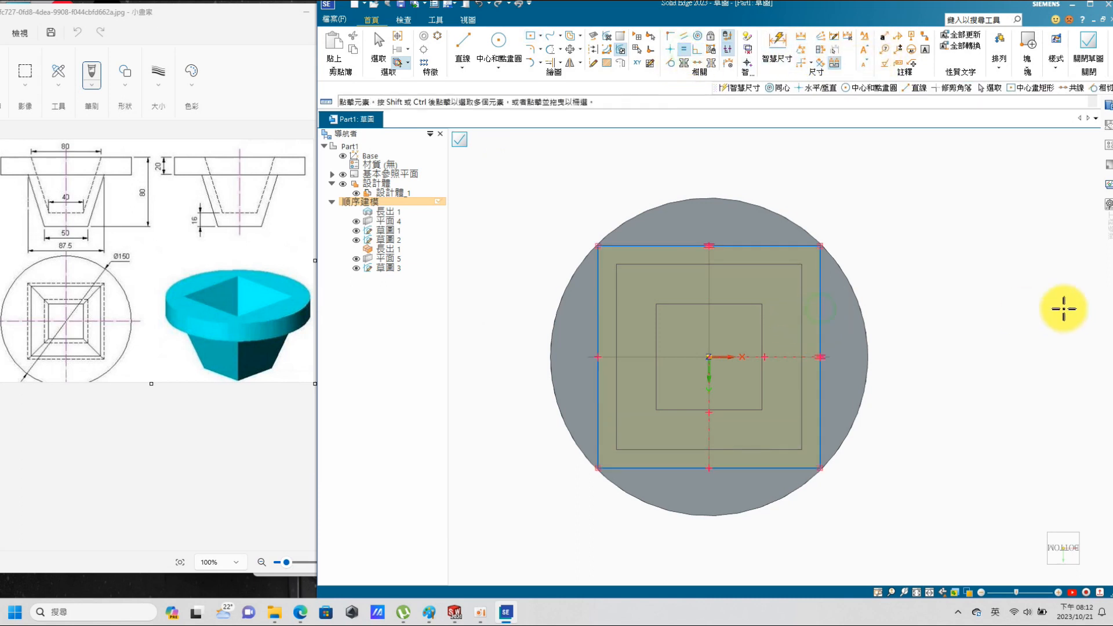
pyautogui.click(777, 46)
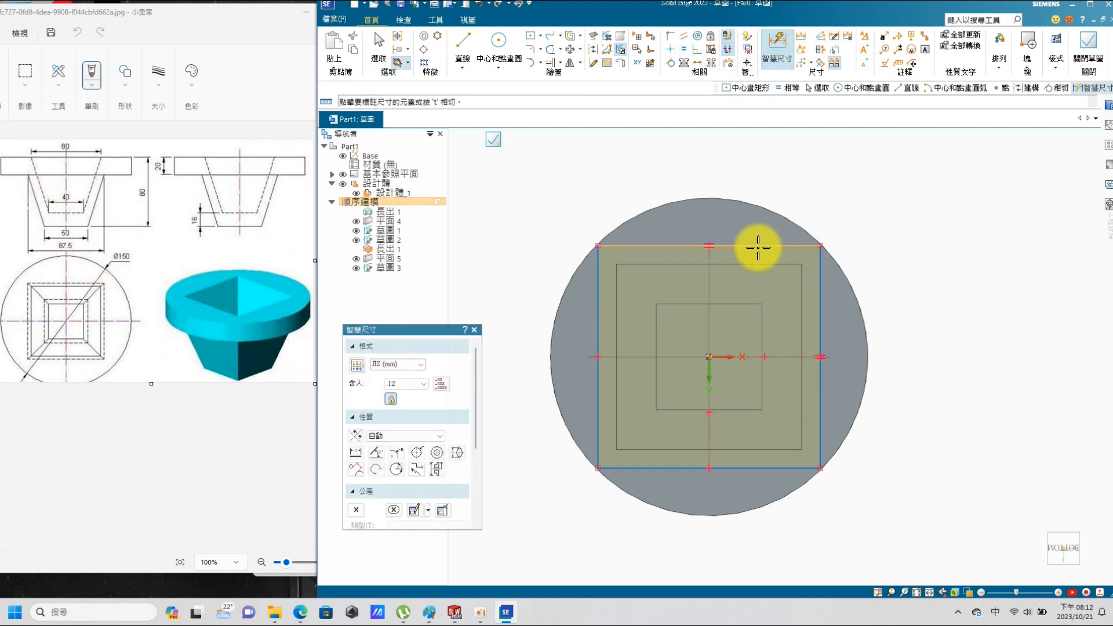
pyautogui.click(756, 245)
pyautogui.click(797, 182)
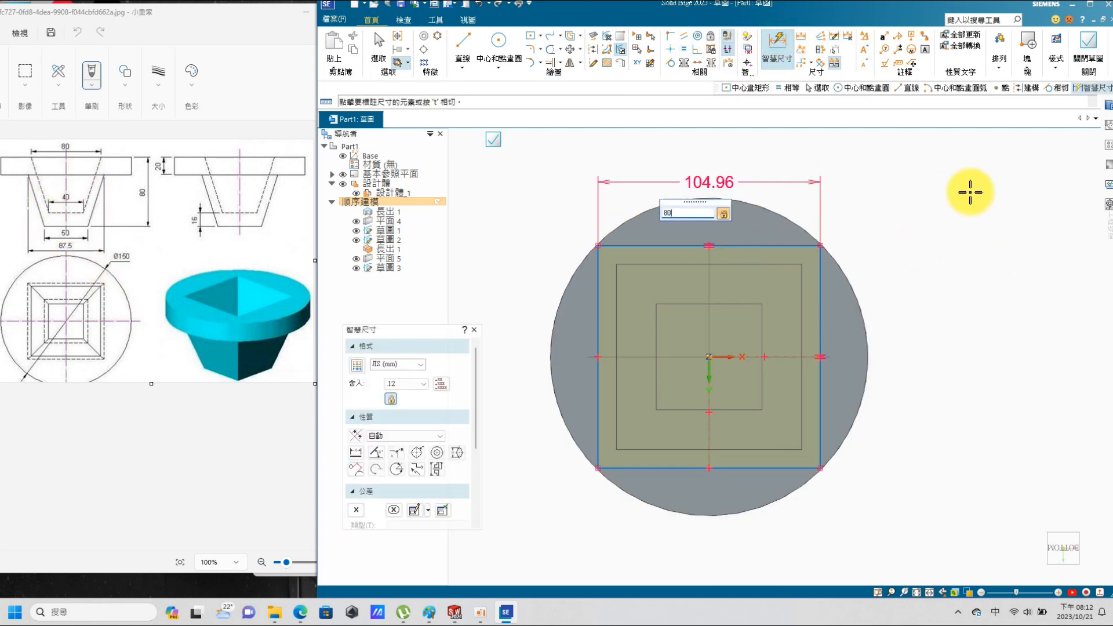
pyautogui.write('80')
pyautogui.press('Return')
pyautogui.click(1088, 46)
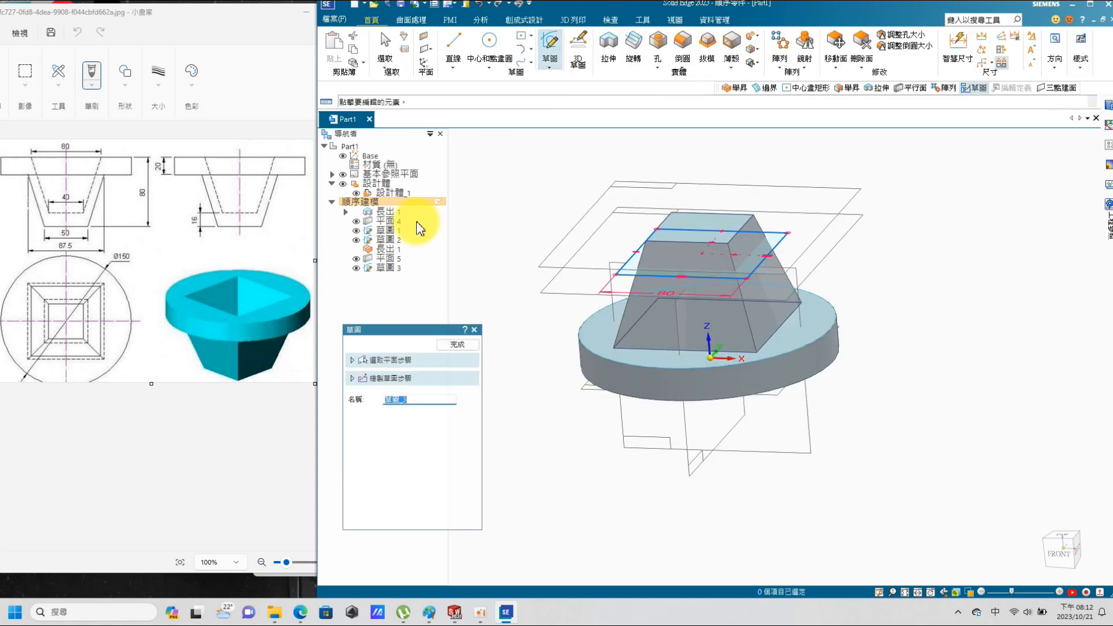
pyautogui.click(458, 358)
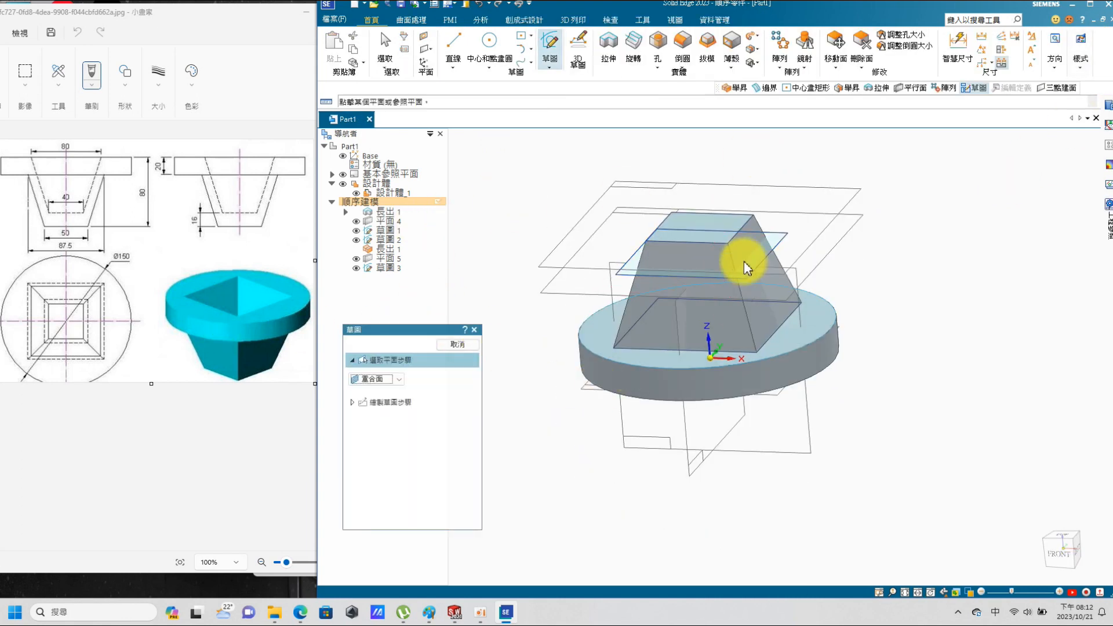
# Step: Reopen the square sketch on the 16 mm offset plane, set its width dimension to 40 mm and finish the sketch
pyautogui.click(383, 269)
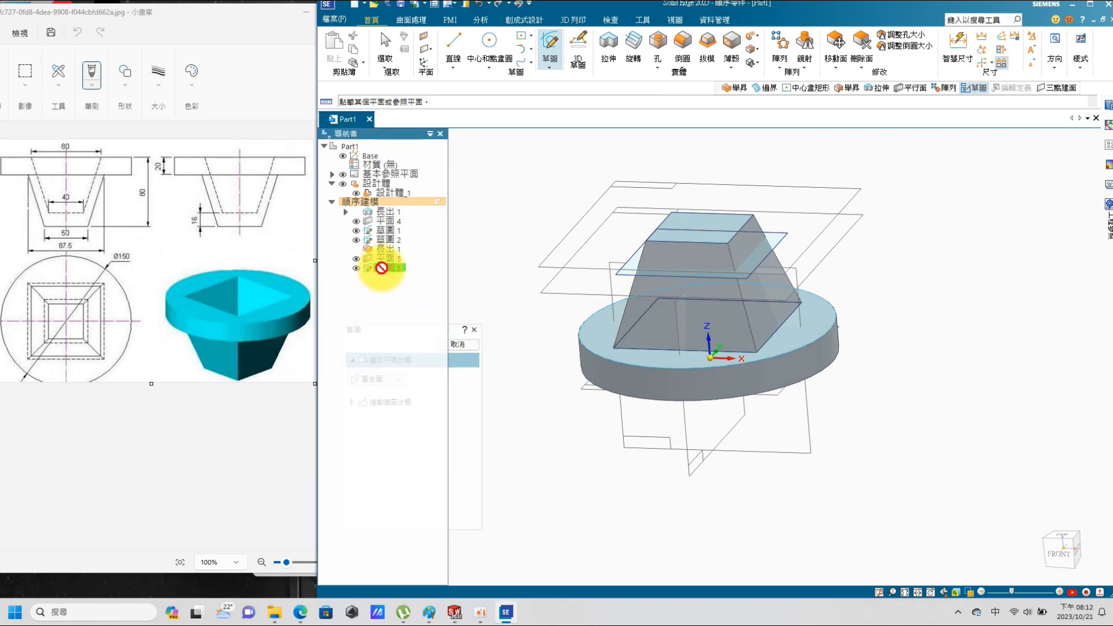
pyautogui.click(505, 205)
pyautogui.click(458, 344)
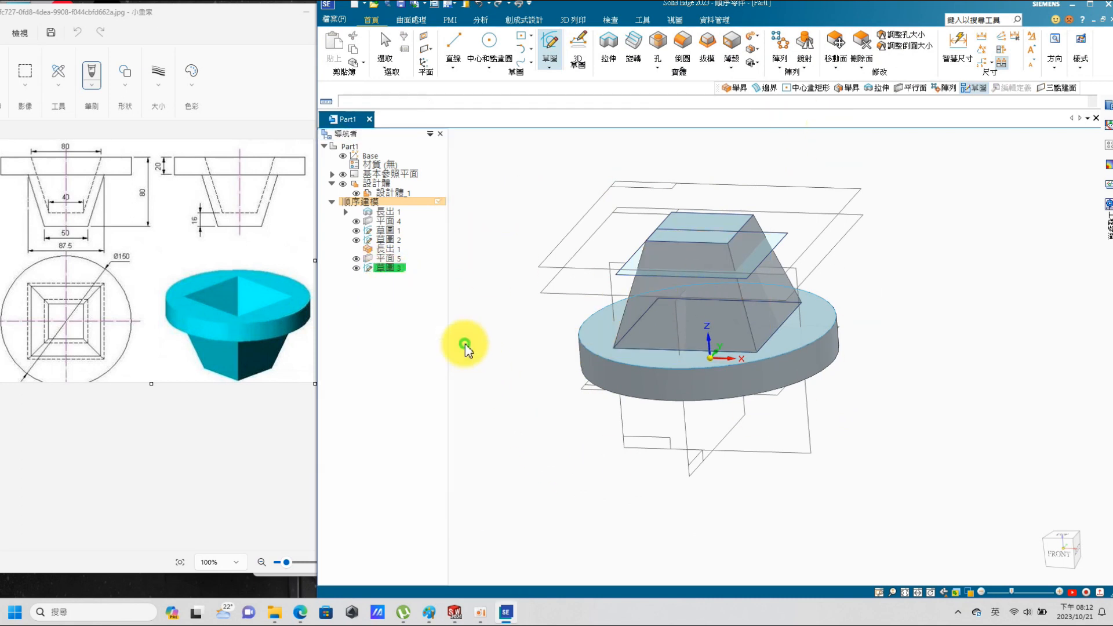
pyautogui.rightClick(386, 269)
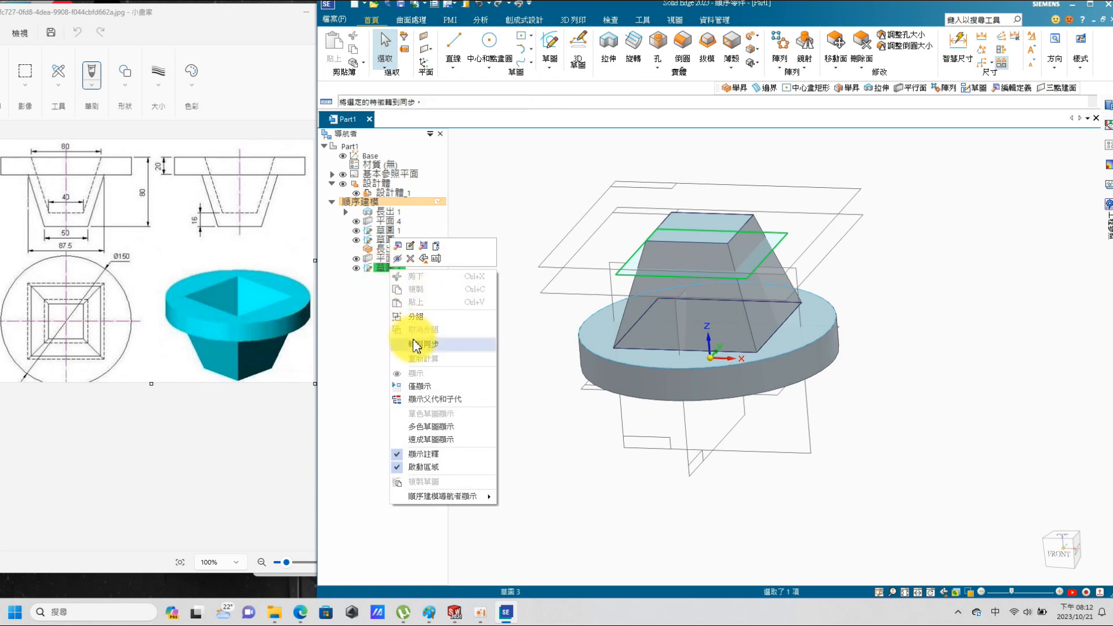
pyautogui.click(411, 249)
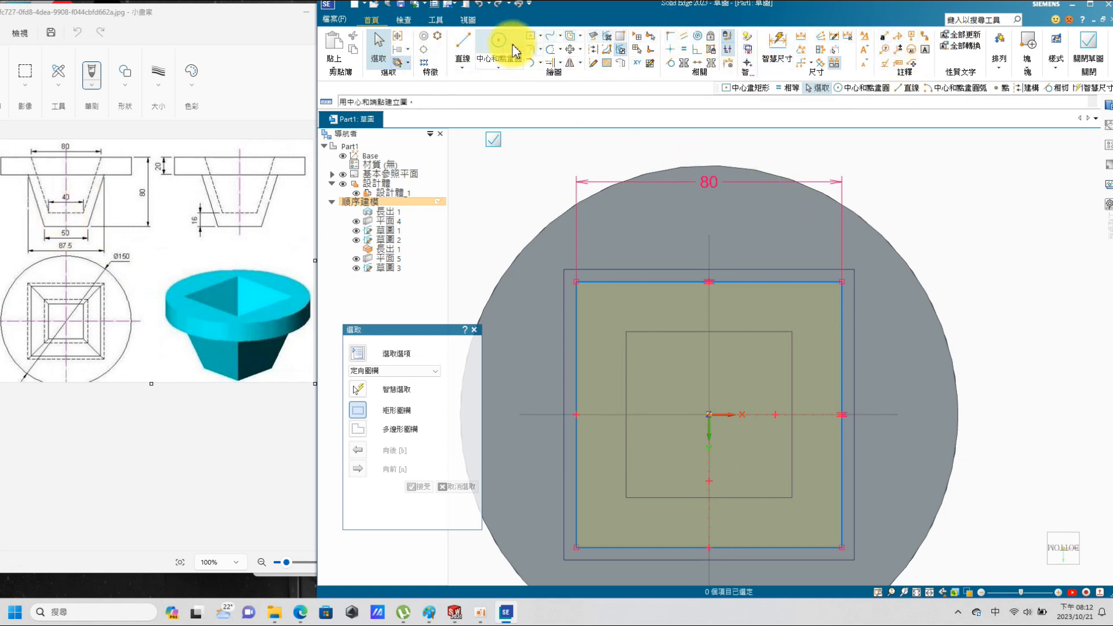
pyautogui.click(380, 48)
pyautogui.click(710, 181)
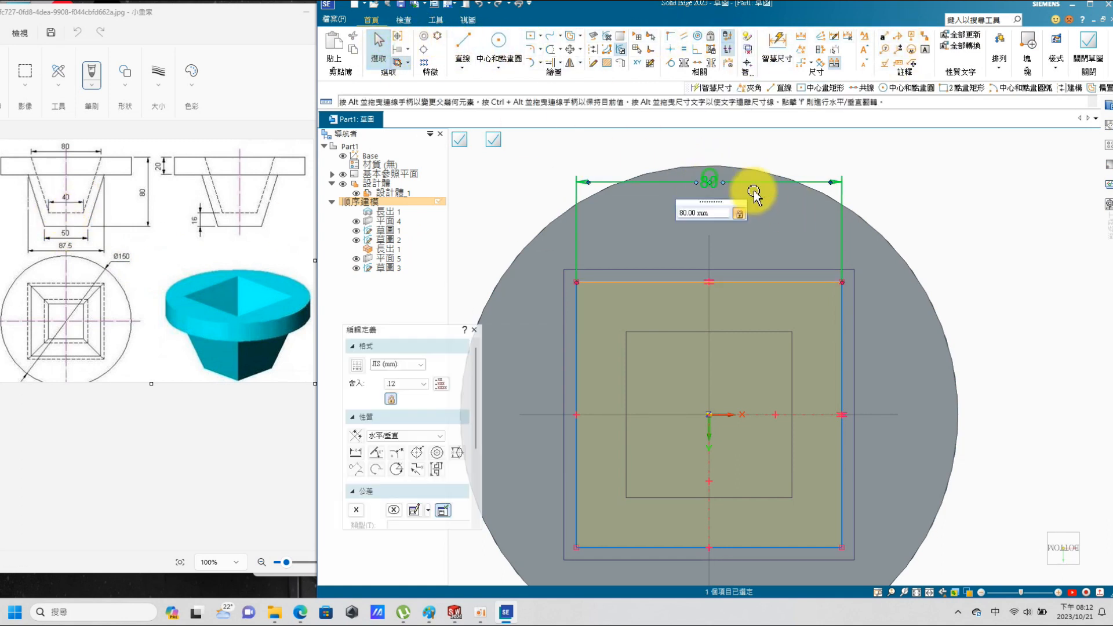
pyautogui.write('40')
pyautogui.press('Return')
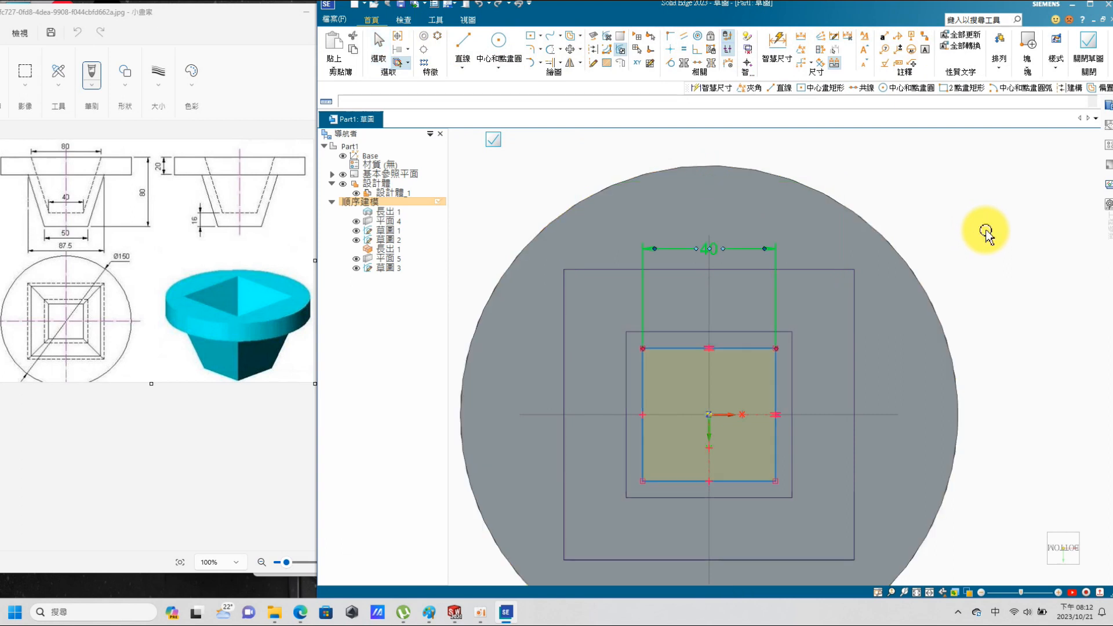
pyautogui.press('Escape')
pyautogui.click(1085, 49)
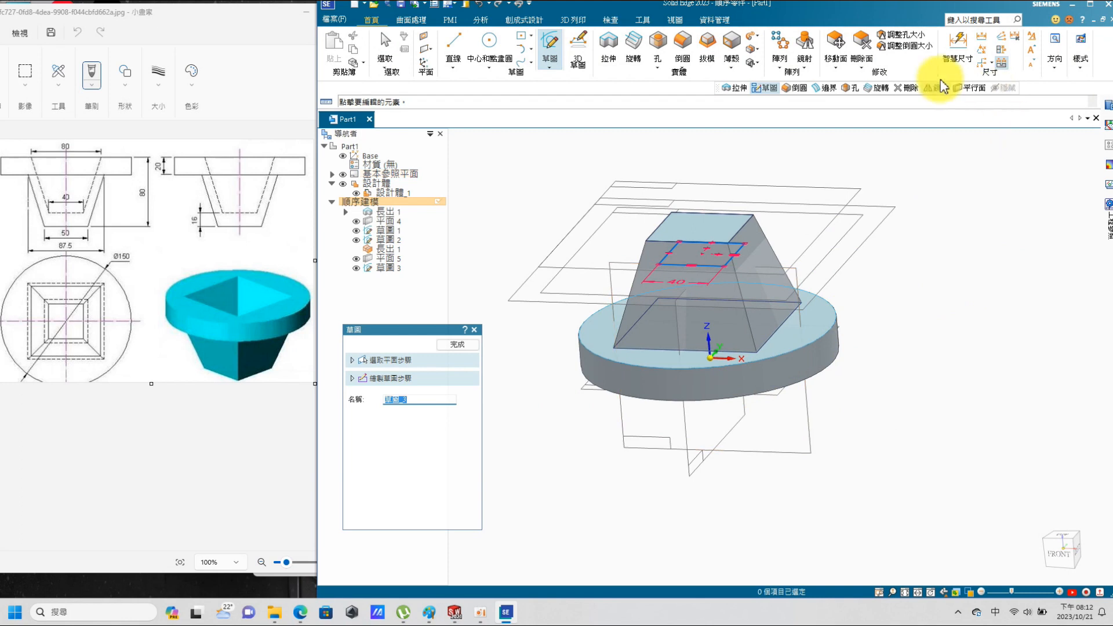
pyautogui.click(458, 345)
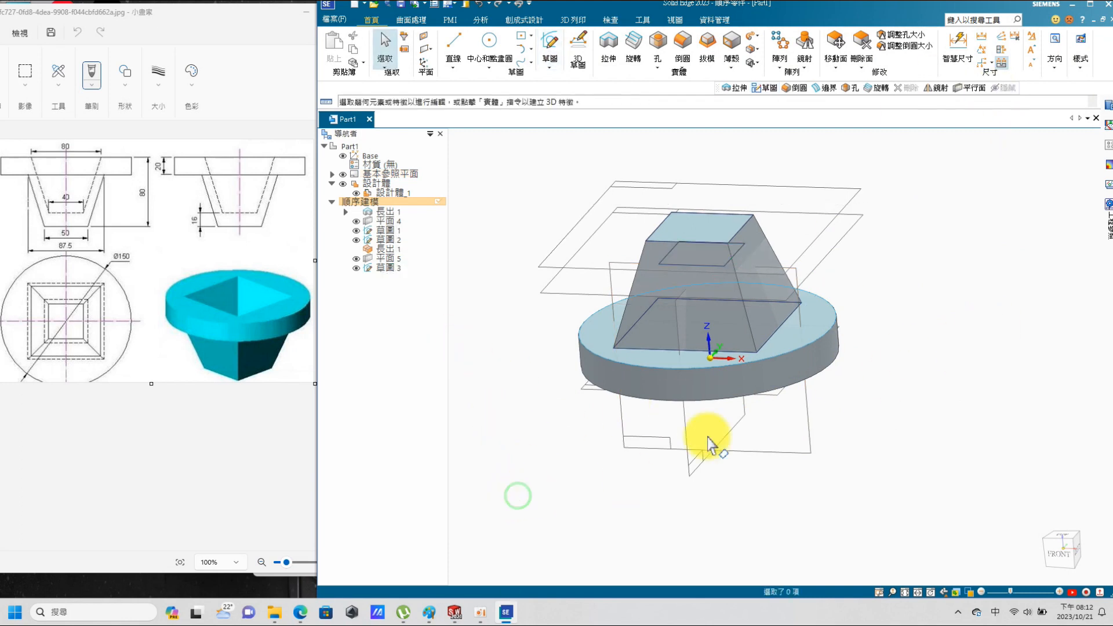
# Step: Start a sketch on the flange's flat face opposite the tapered body and draw a centre rectangle from the origin, slightly wider than the flange
pyautogui.moveTo(968, 397); pyautogui.dragTo(907, 298, button='middle')
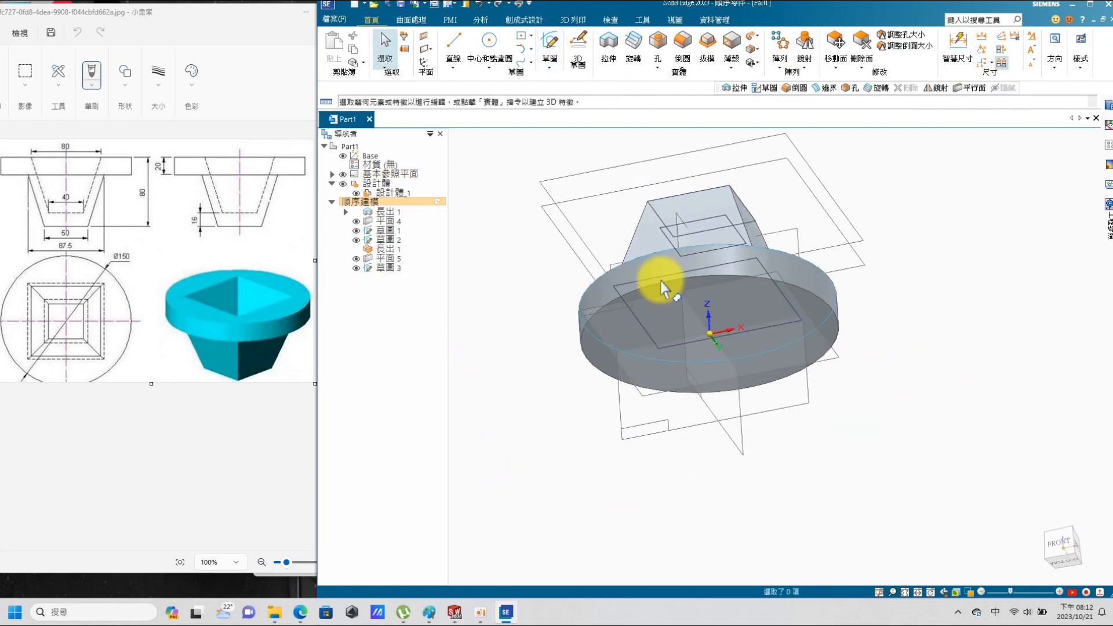
pyautogui.click(550, 45)
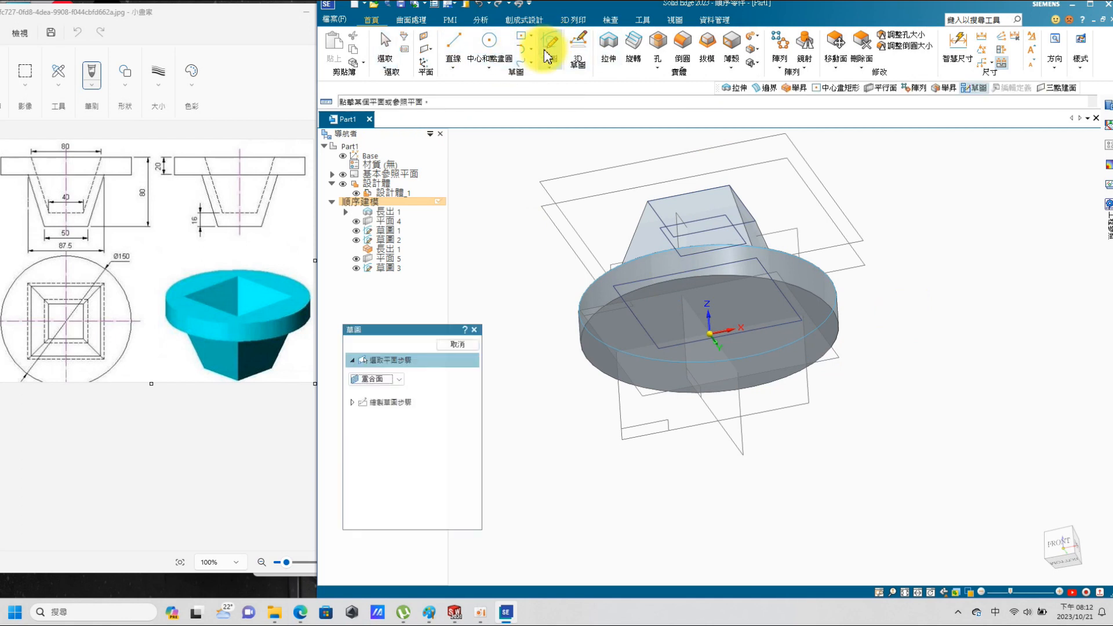
pyautogui.click(833, 324)
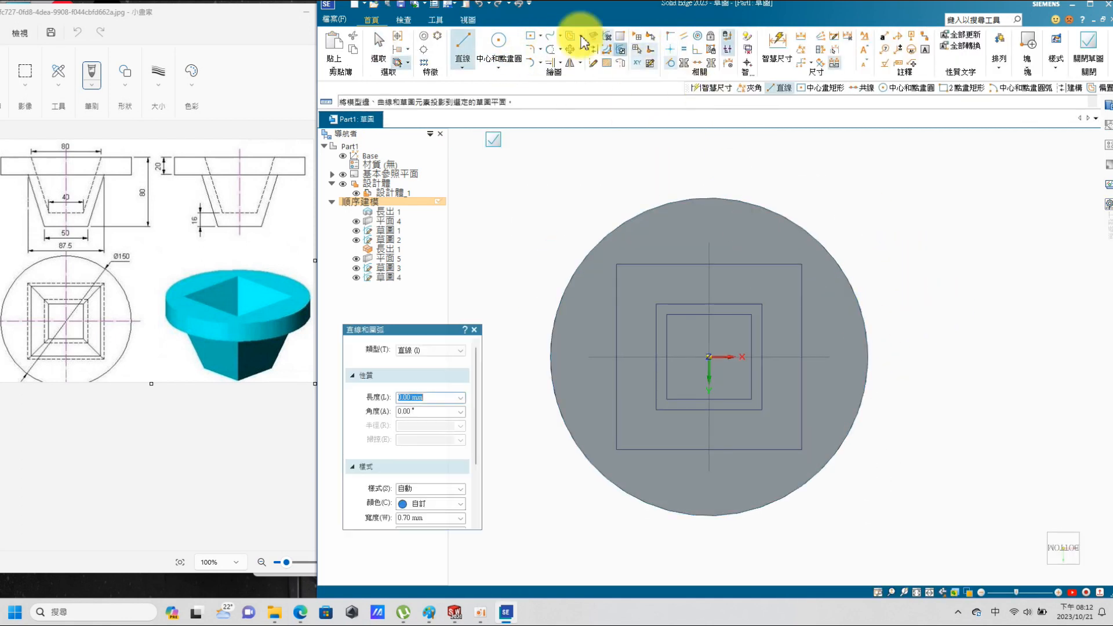
pyautogui.click(530, 36)
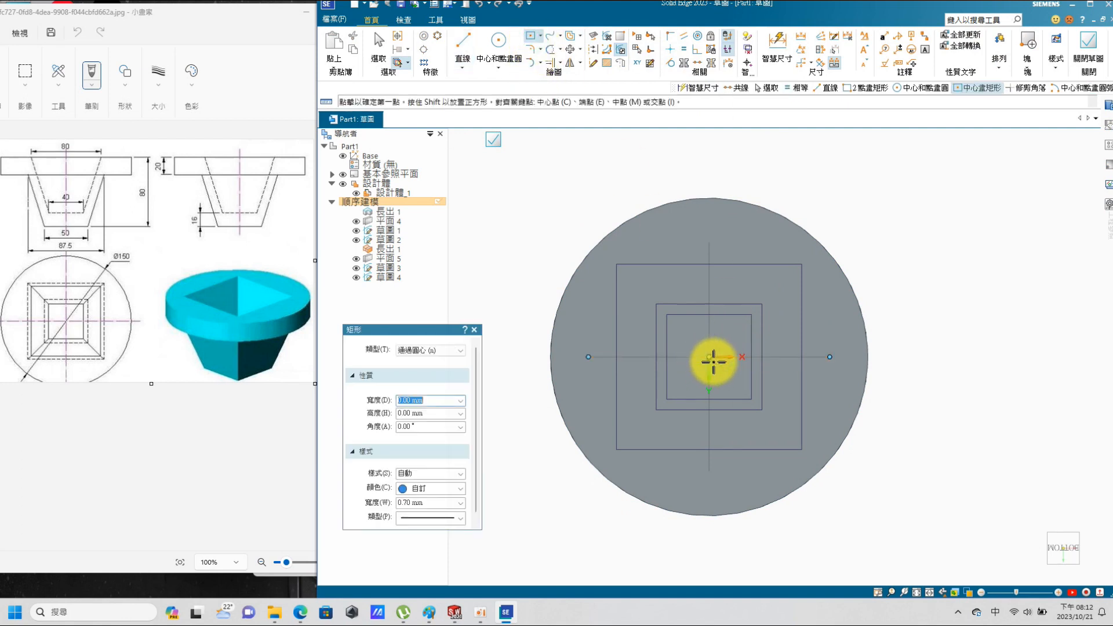
pyautogui.click(709, 357)
pyautogui.click(872, 206)
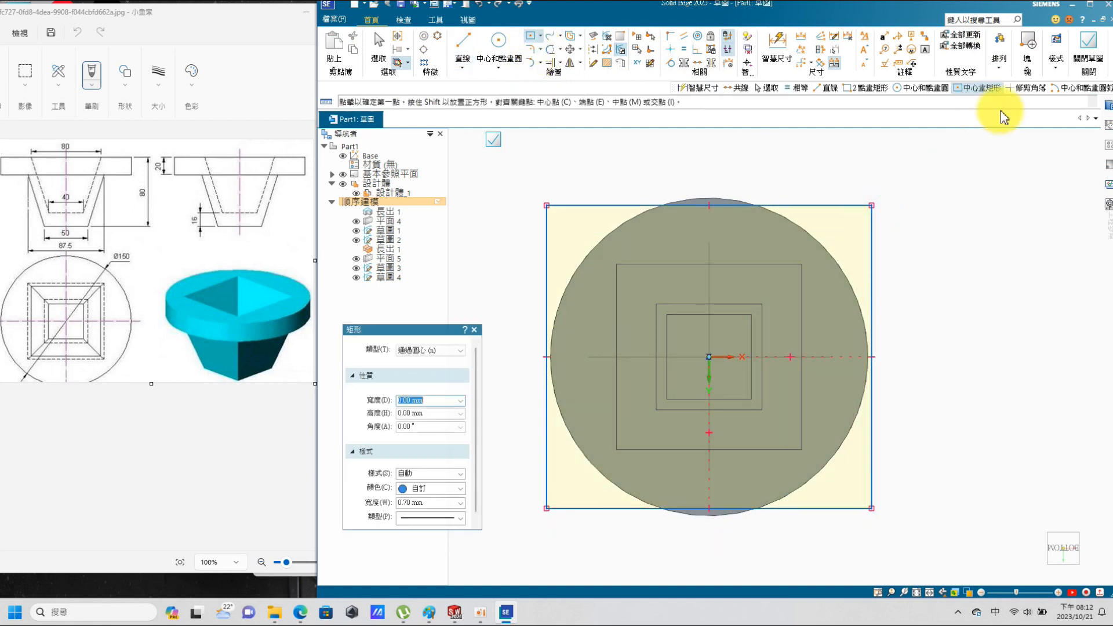
pyautogui.press('Escape')
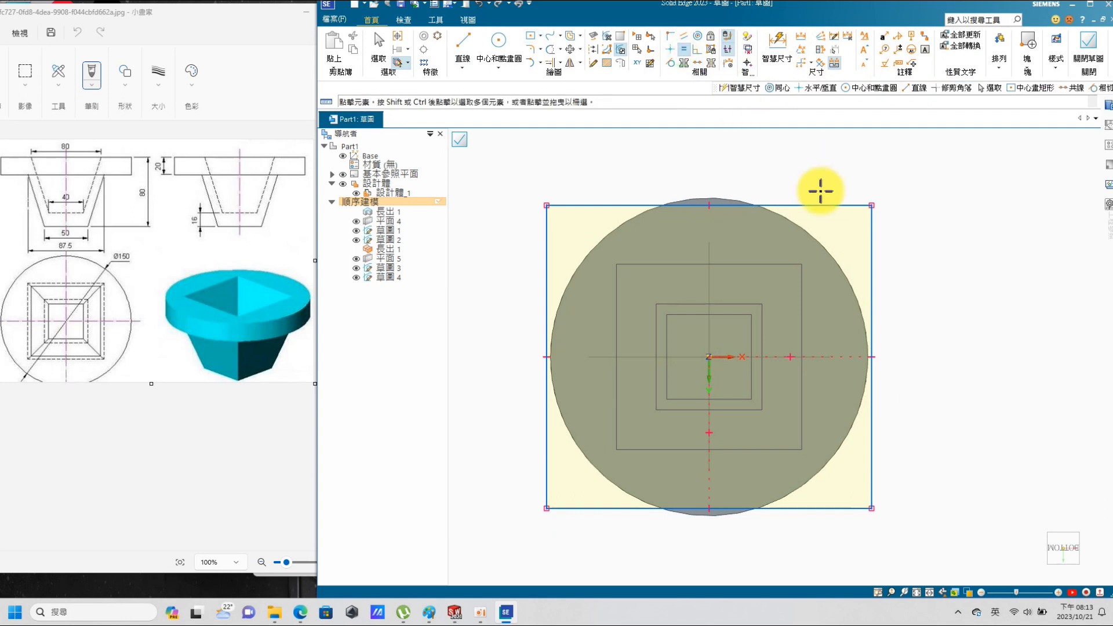
# Step: Make the new rectangle's adjacent sides equal, dimension its width to 80 mm and finish the flange-face sketch
pyautogui.click(833, 206)
pyautogui.click(872, 234)
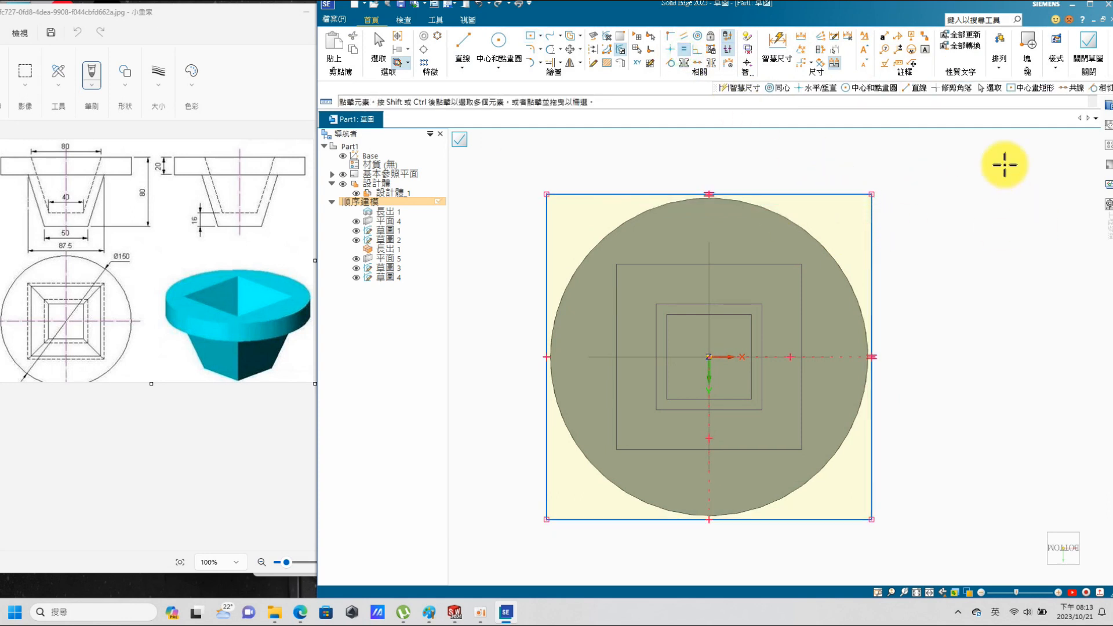
pyautogui.click(777, 42)
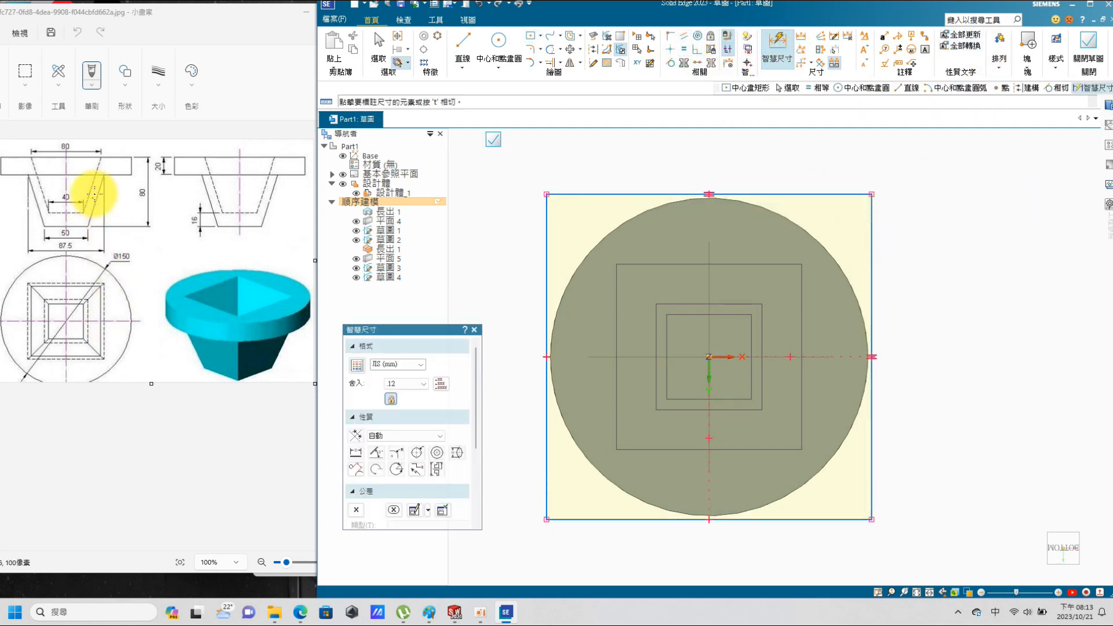
pyautogui.click(790, 195)
pyautogui.click(791, 169)
pyautogui.write('80')
pyautogui.press('Return')
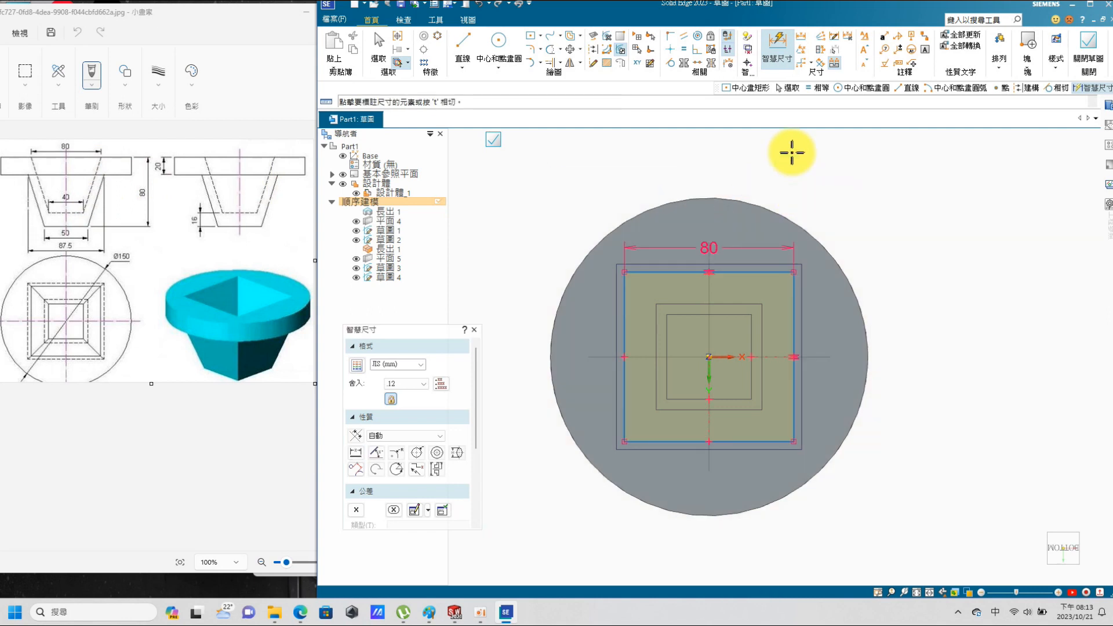
pyautogui.click(1089, 47)
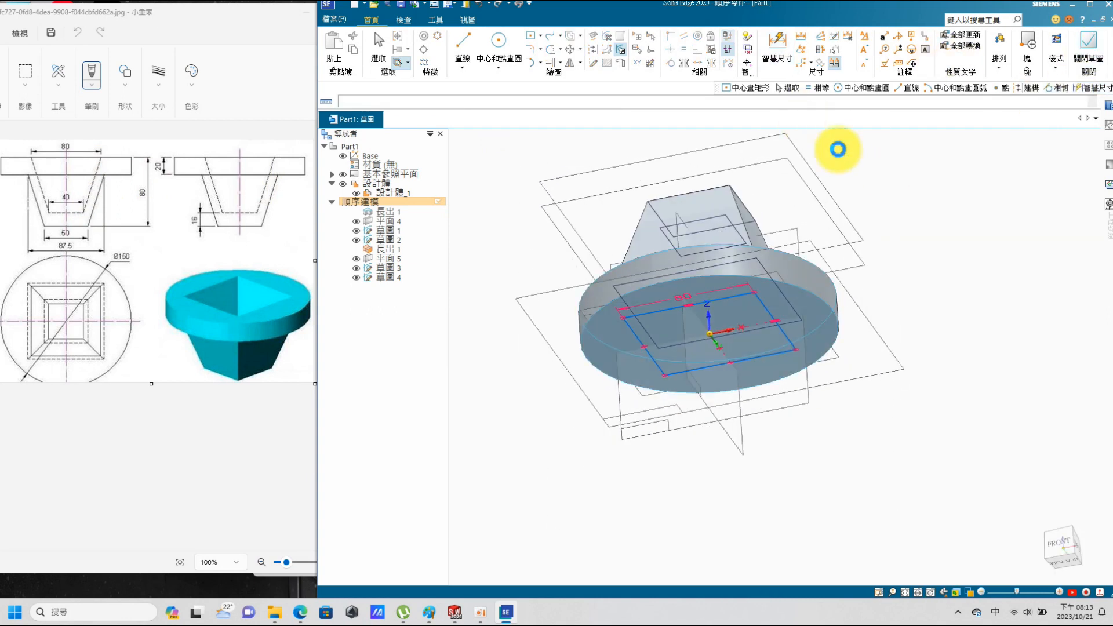
pyautogui.click(438, 357)
# Step: Cut a lofted pocket between the 80 mm square on the flange face and the 40 mm square, matching their corresponding corners
pyautogui.moveTo(927, 290); pyautogui.dragTo(923, 365, button='middle')
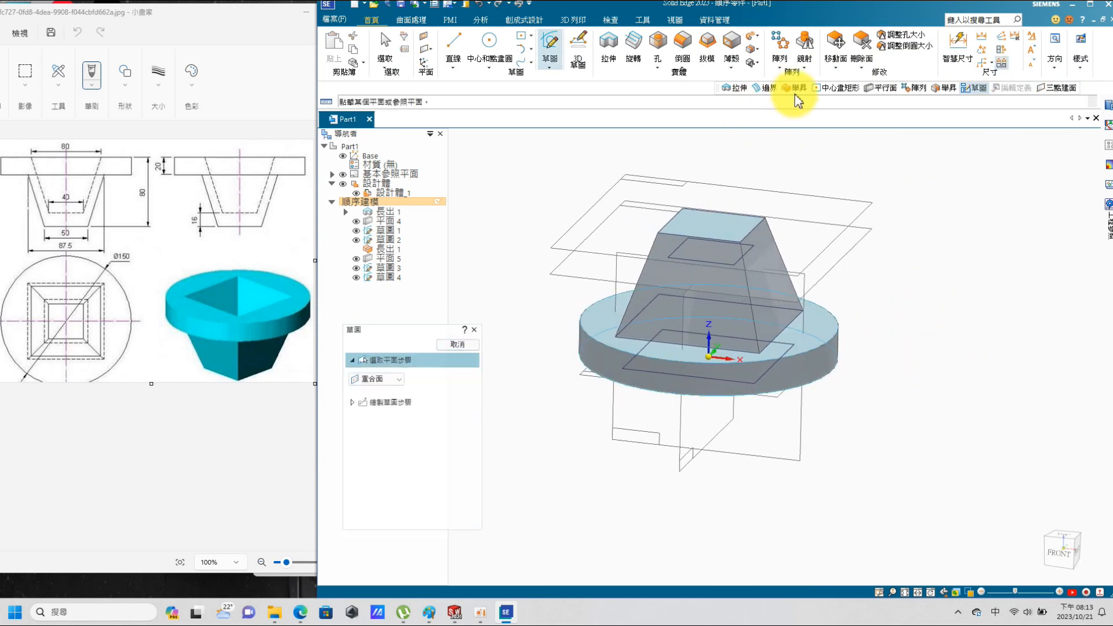
pyautogui.click(760, 55)
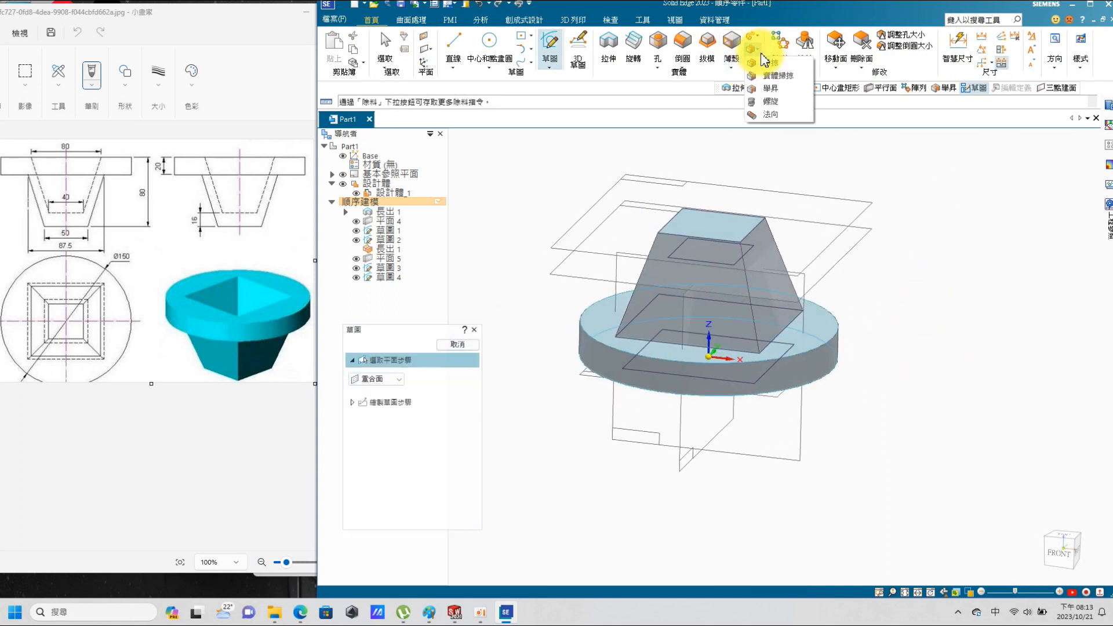
pyautogui.click(763, 99)
pyautogui.click(752, 387)
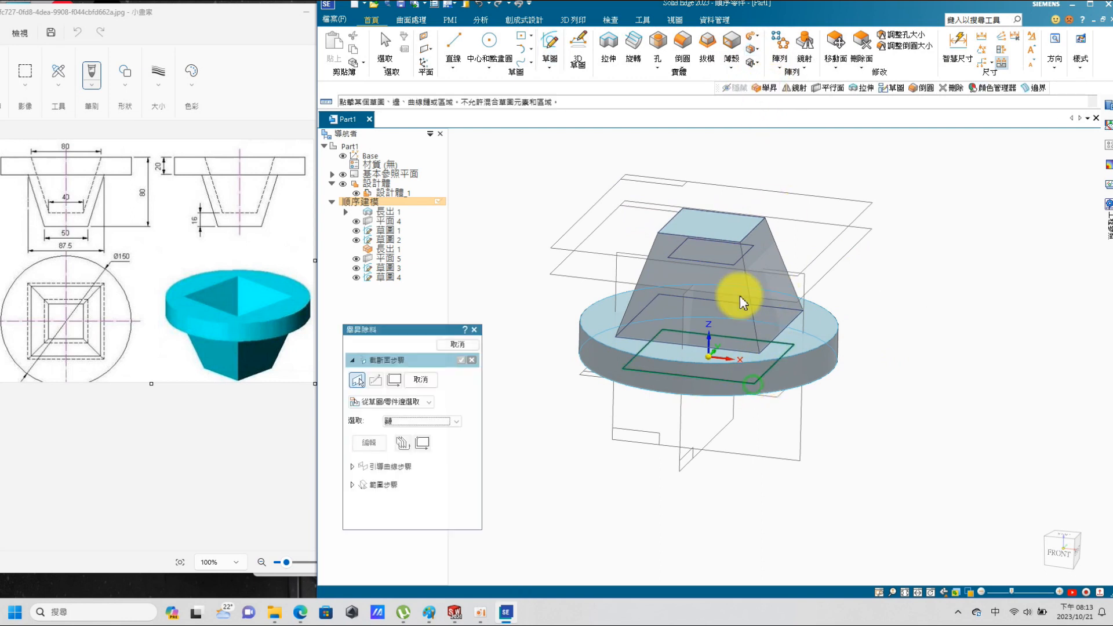
pyautogui.click(729, 268)
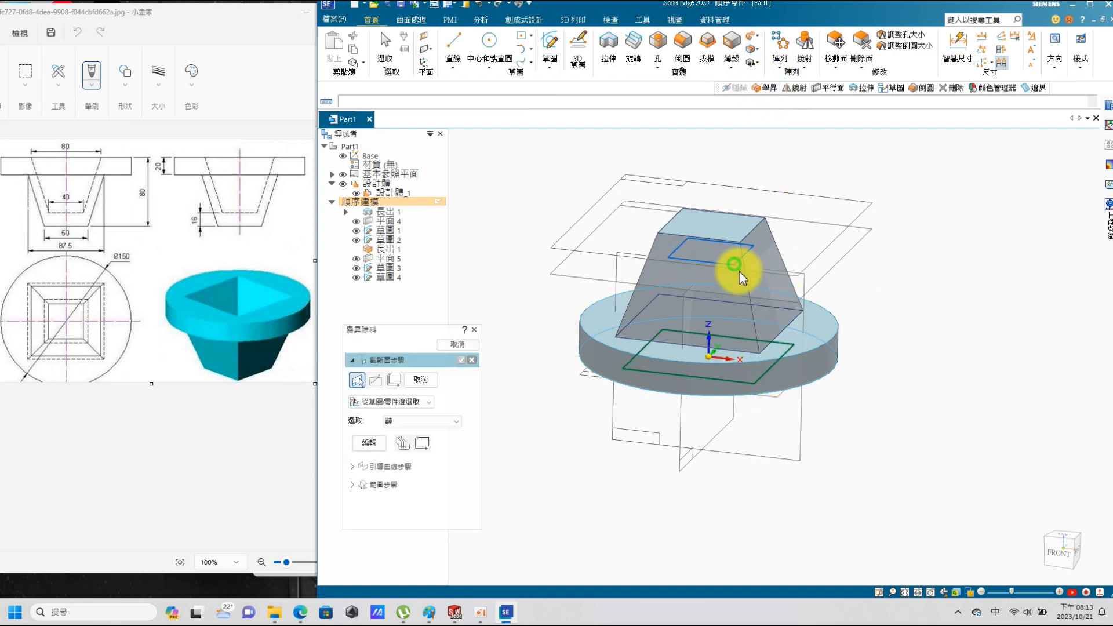
pyautogui.click(457, 345)
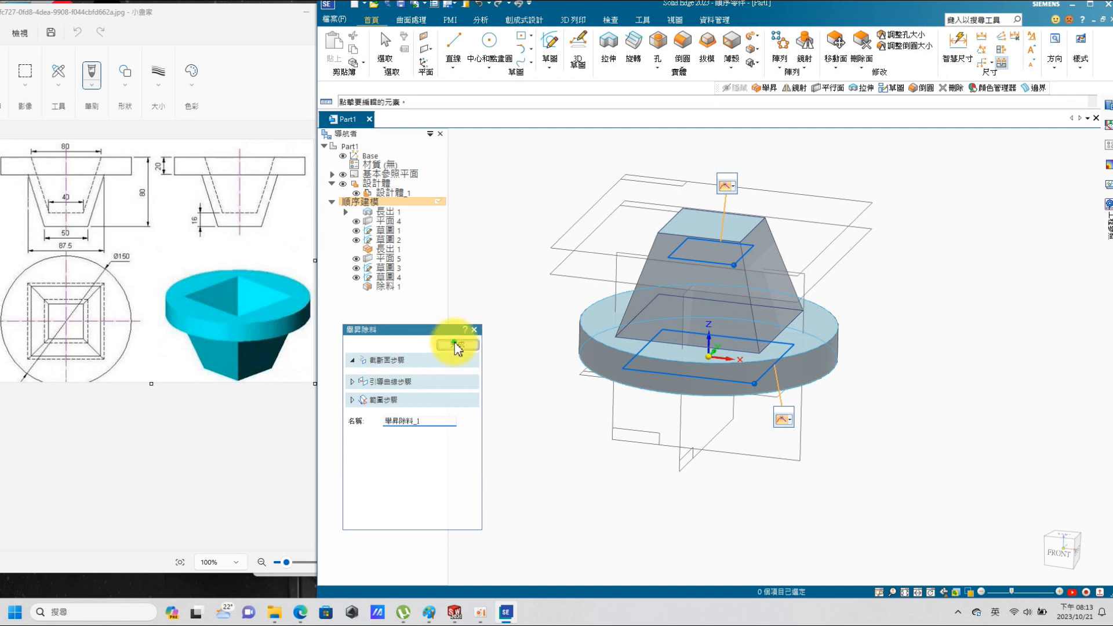
pyautogui.click(456, 359)
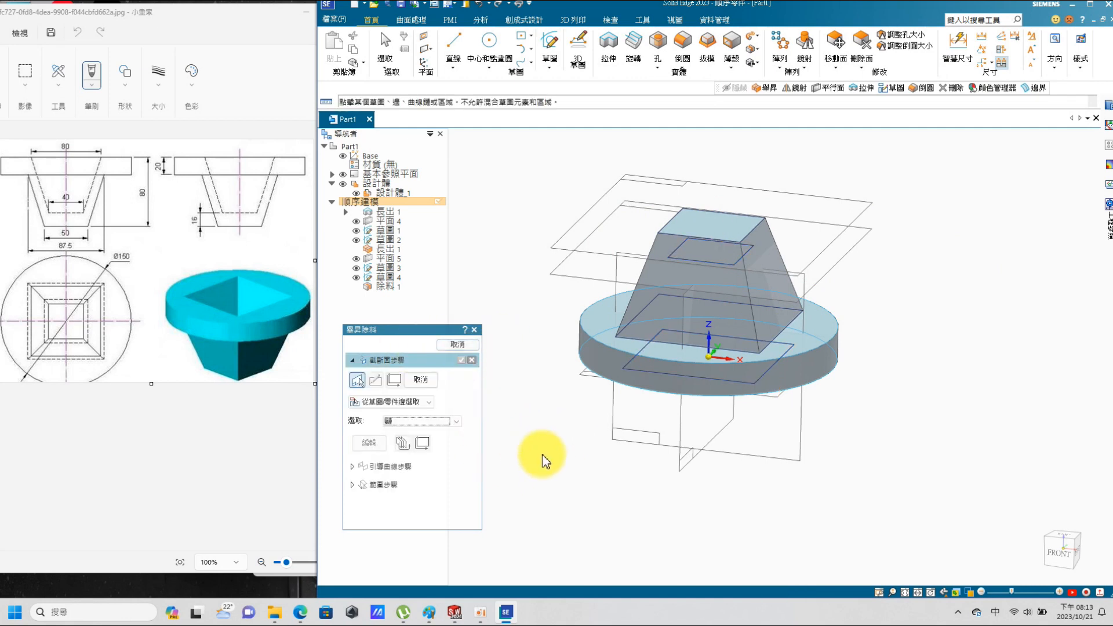
pyautogui.click(457, 346)
# Step: Hide the base reference planes, the tapered body's two square sketches and the 16 mm offset plane
pyautogui.scroll(1, 616, 456)
pyautogui.moveTo(616, 455); pyautogui.dragTo(626, 363, button='middle')
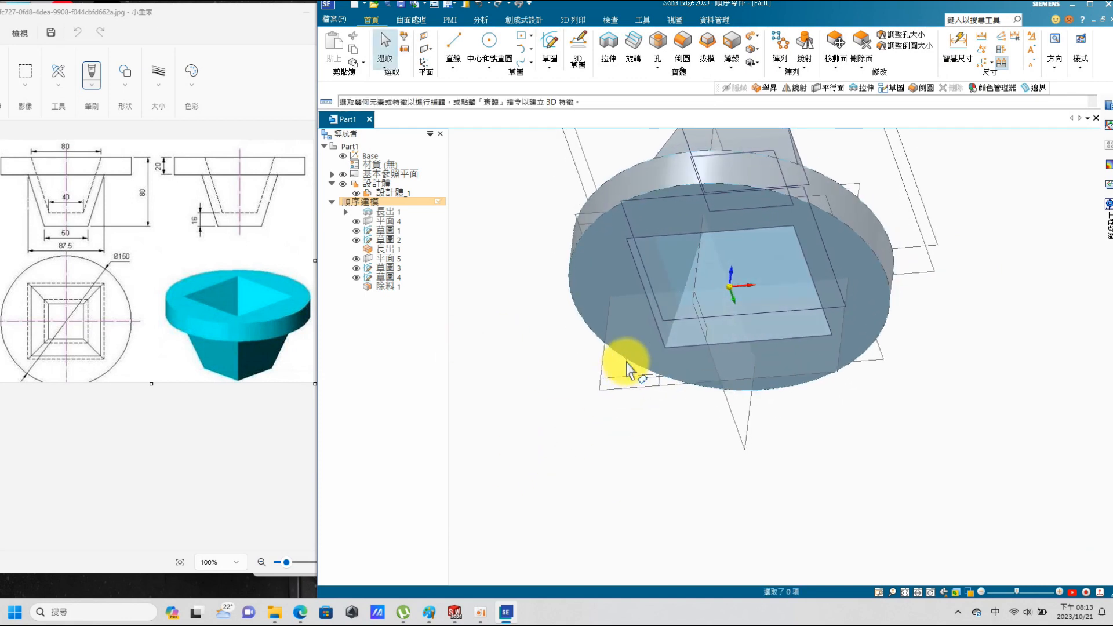
pyautogui.scroll(-4, 767, 290)
pyautogui.scroll(2, 844, 218)
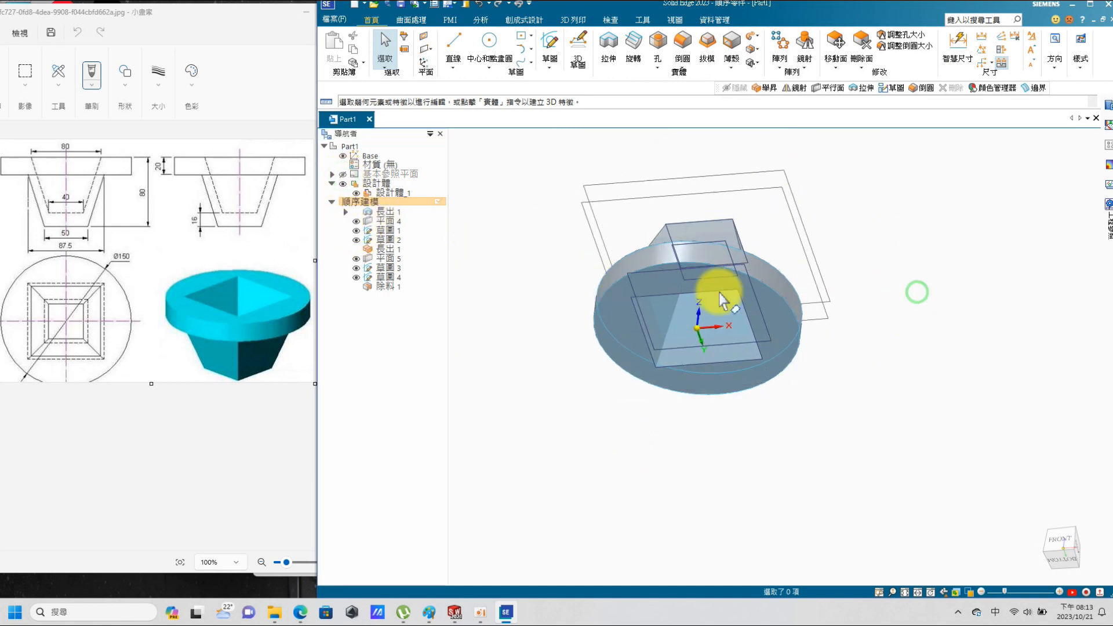
pyautogui.click(379, 230)
pyautogui.keyDown('ctrl'); pyautogui.click(391, 240); pyautogui.keyUp('ctrl')
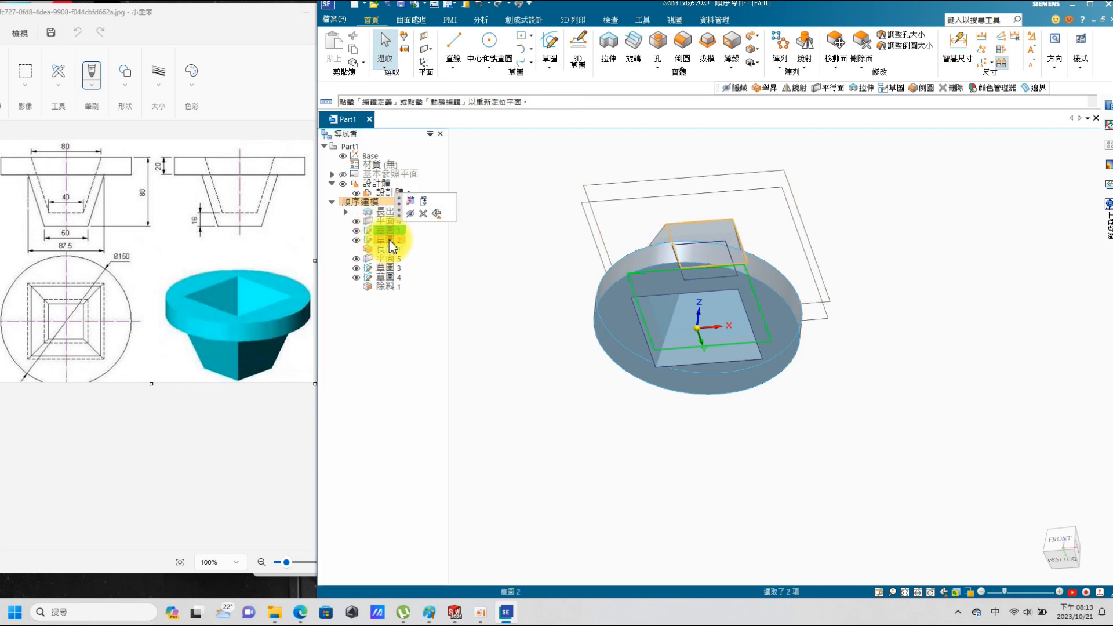
pyautogui.click(410, 214)
pyautogui.click(382, 259)
pyautogui.click(410, 234)
# Step: Hide the two pocket sketches, the remaining reference plane and the base coordinate system, leaving only the solid part displayed
pyautogui.click(384, 267)
pyautogui.keyDown('ctrl'); pyautogui.click(386, 279); pyautogui.keyUp('ctrl')
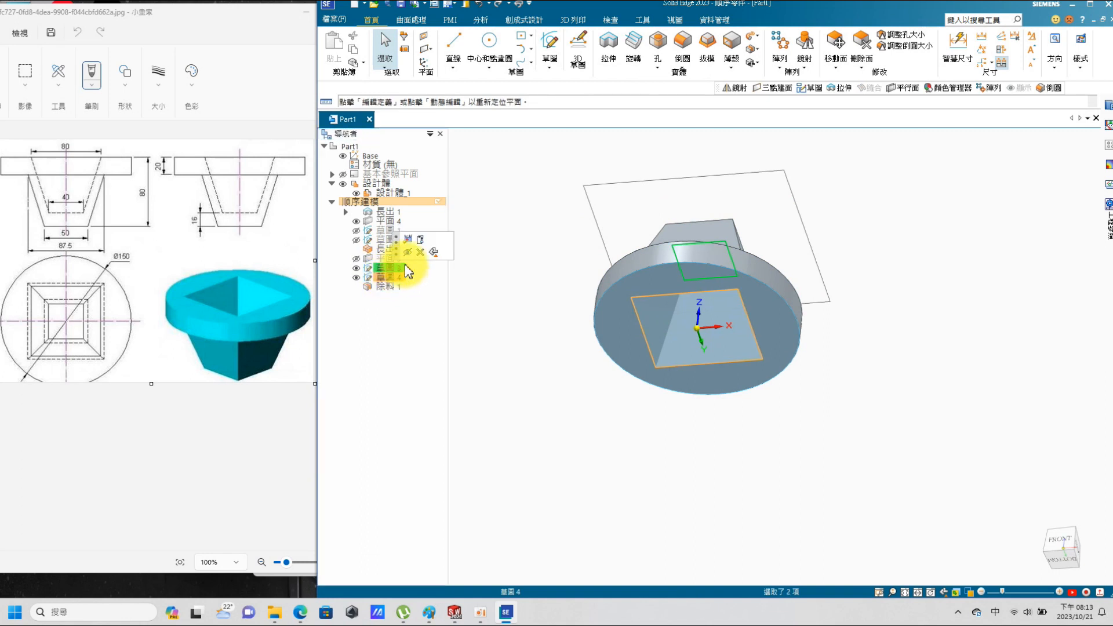
pyautogui.click(409, 254)
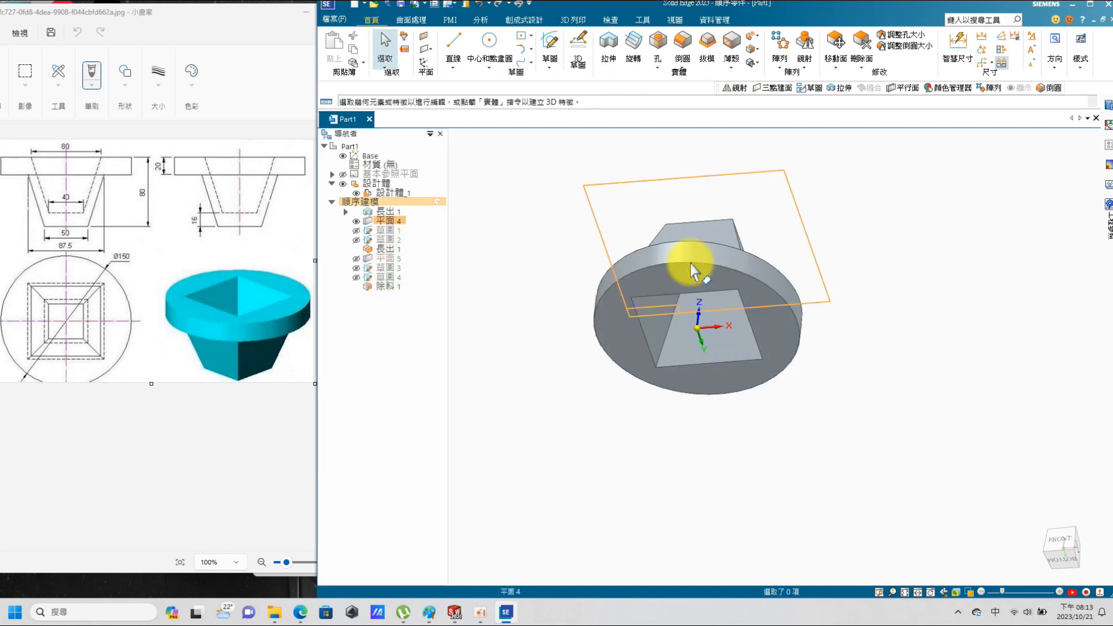
pyautogui.click(387, 222)
pyautogui.click(413, 196)
pyautogui.moveTo(699, 226); pyautogui.dragTo(673, 157, button='middle')
pyautogui.moveTo(757, 376); pyautogui.dragTo(676, 292, button='middle')
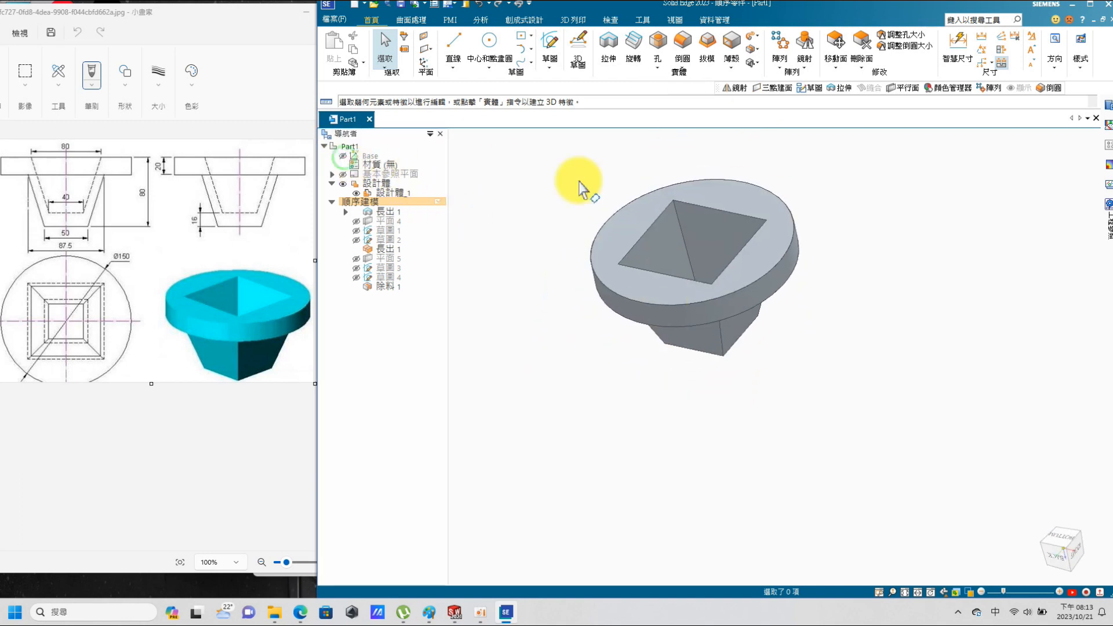
pyautogui.scroll(5, 638, 185)
pyautogui.moveTo(930, 434); pyautogui.dragTo(882, 422, button='middle')
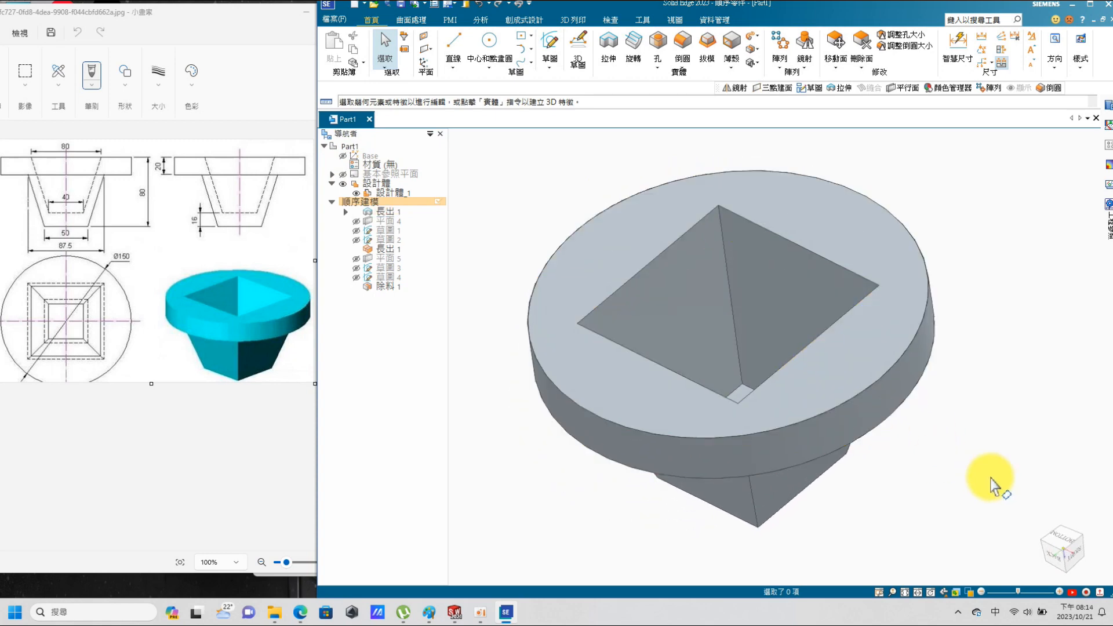